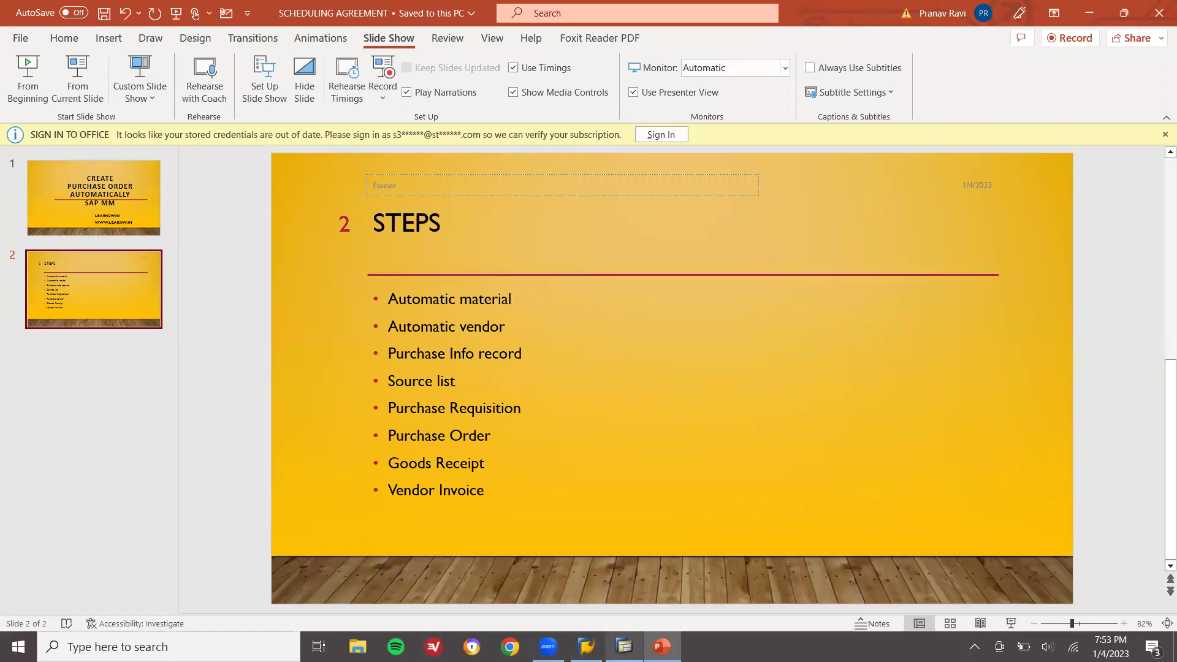
Step: Switch to SAP and run transaction xk01 to create a vendor centrally
left_click(624, 647)
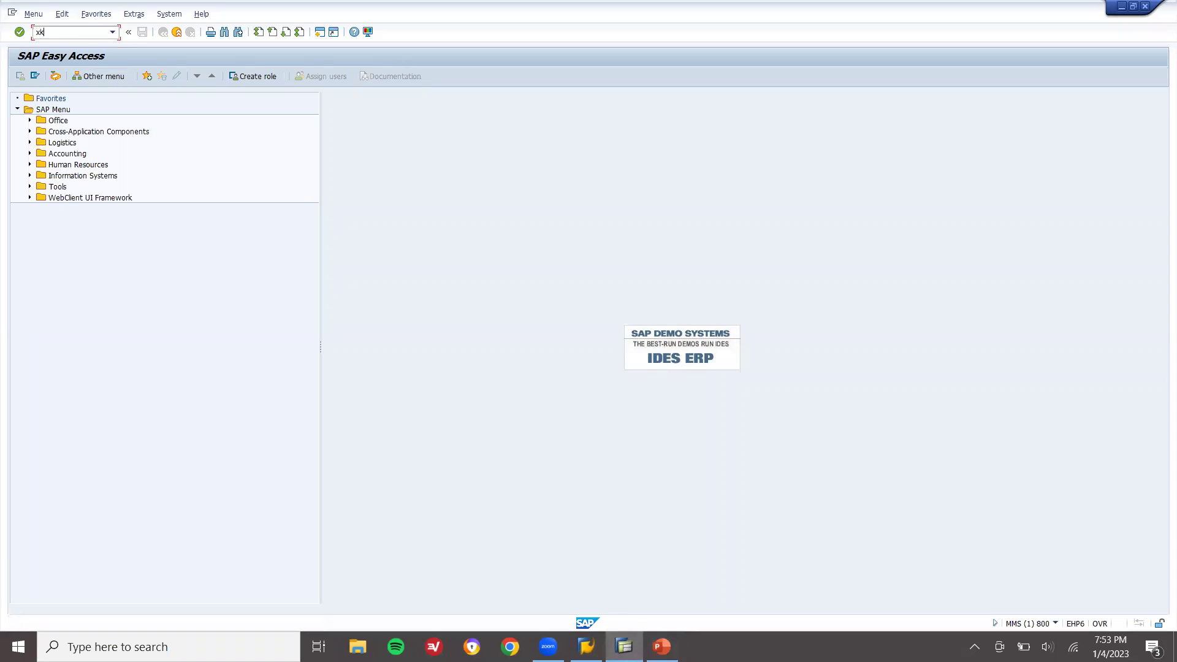
left_click(85, 35)
type("xk01")
key("Return")
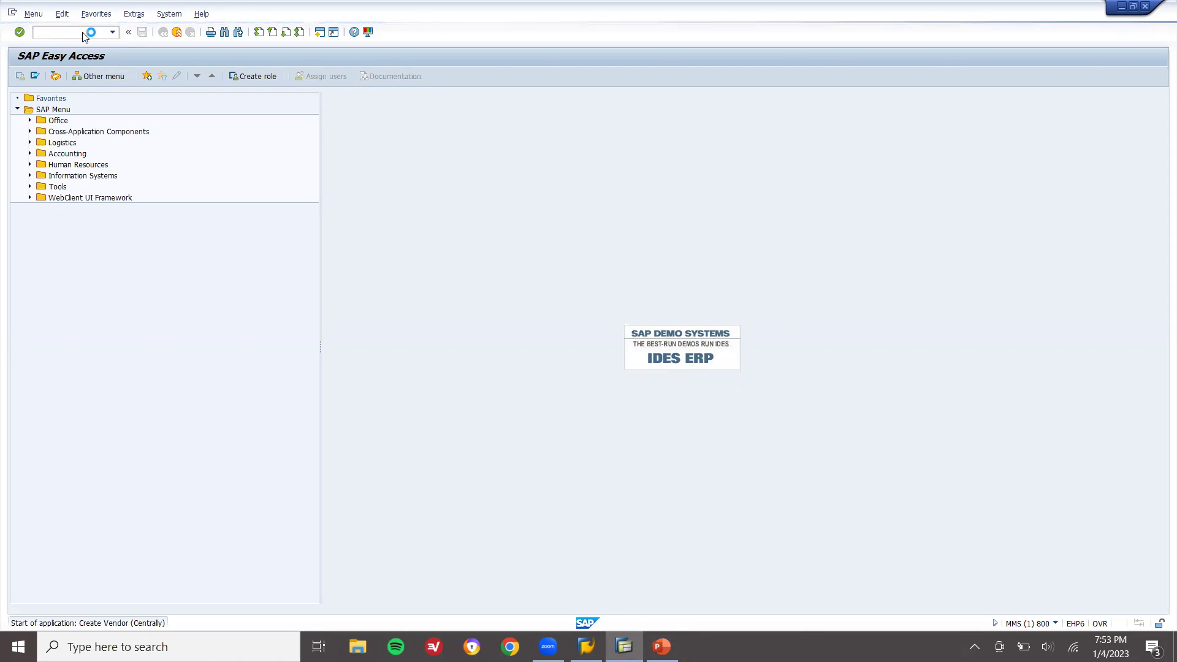
Step: Start a new vendor with company code 1111, purchasing organization 1111 and account group 0001
key("Tab")
type("1111")
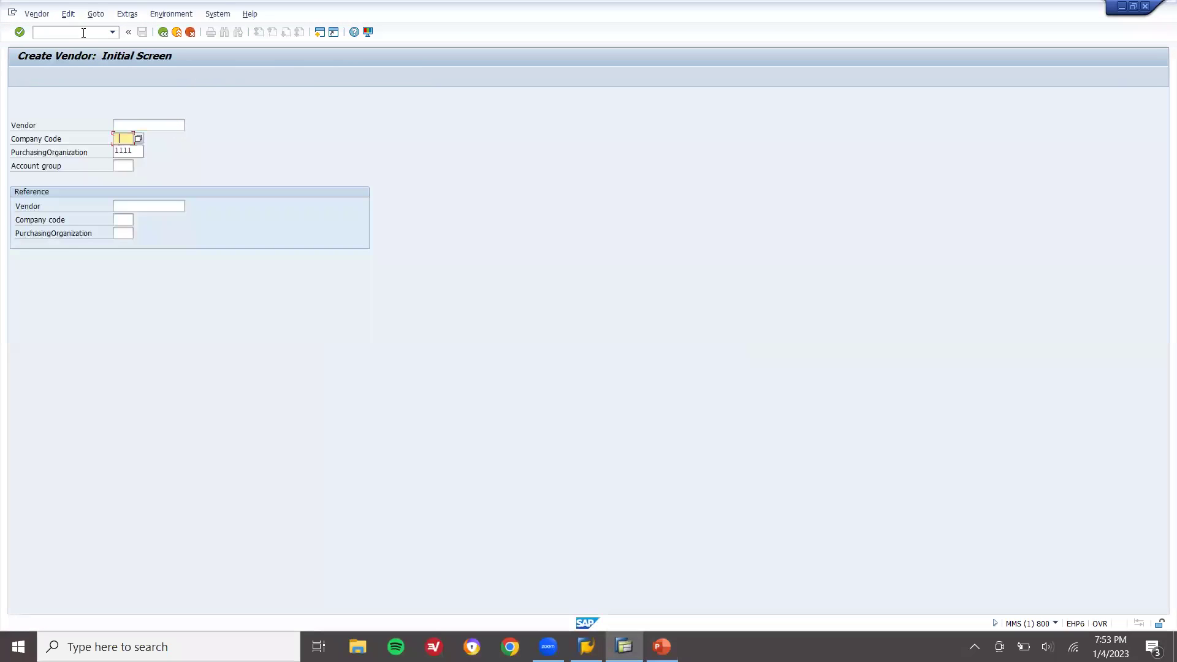
key("Tab")
type("1111")
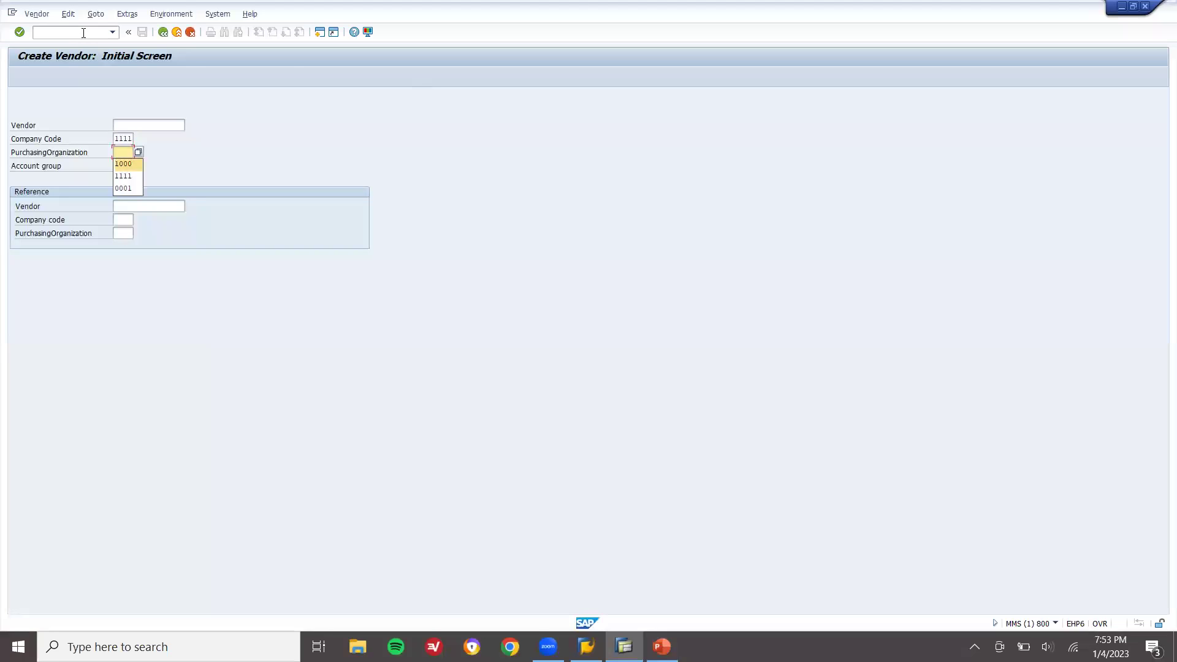
key("Tab")
type("0001")
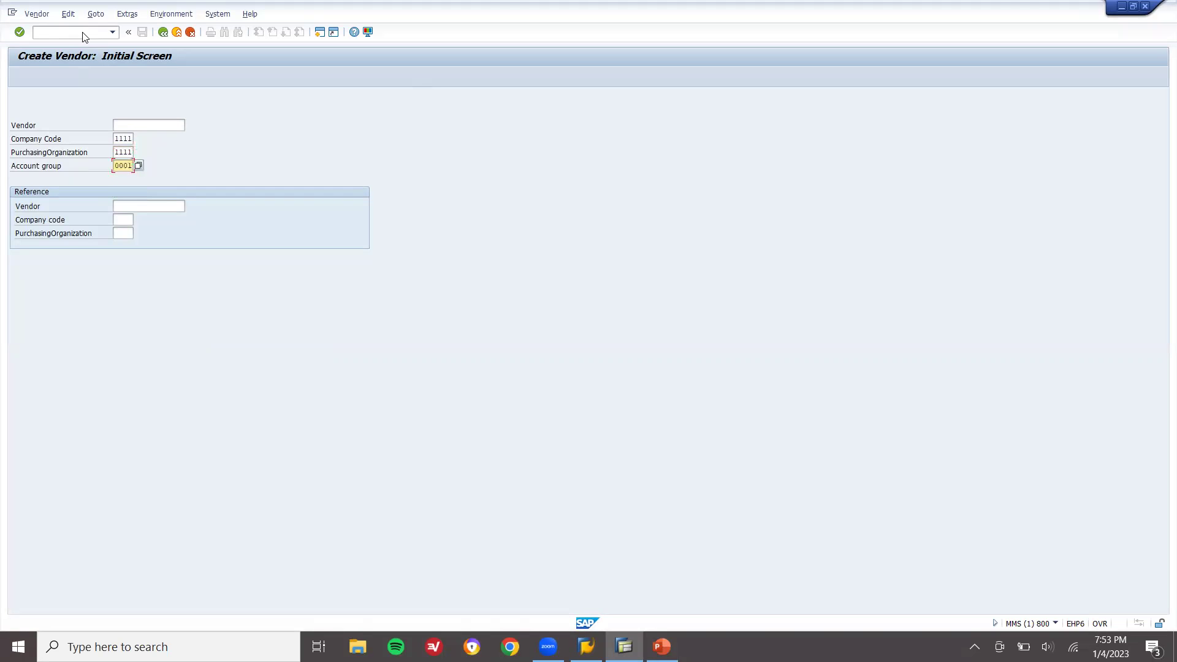
key("Return")
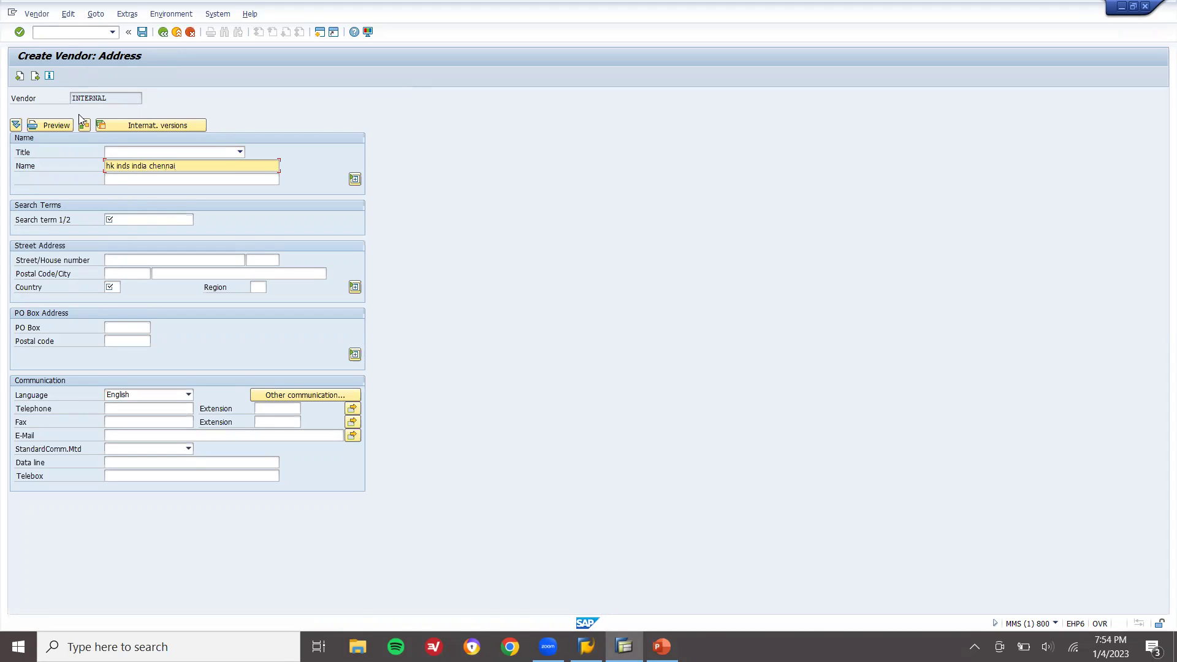
Step: Enter the vendor name hk inds india chennai and a search term starting with hk, and continue to the accounting information
left_click(127, 220)
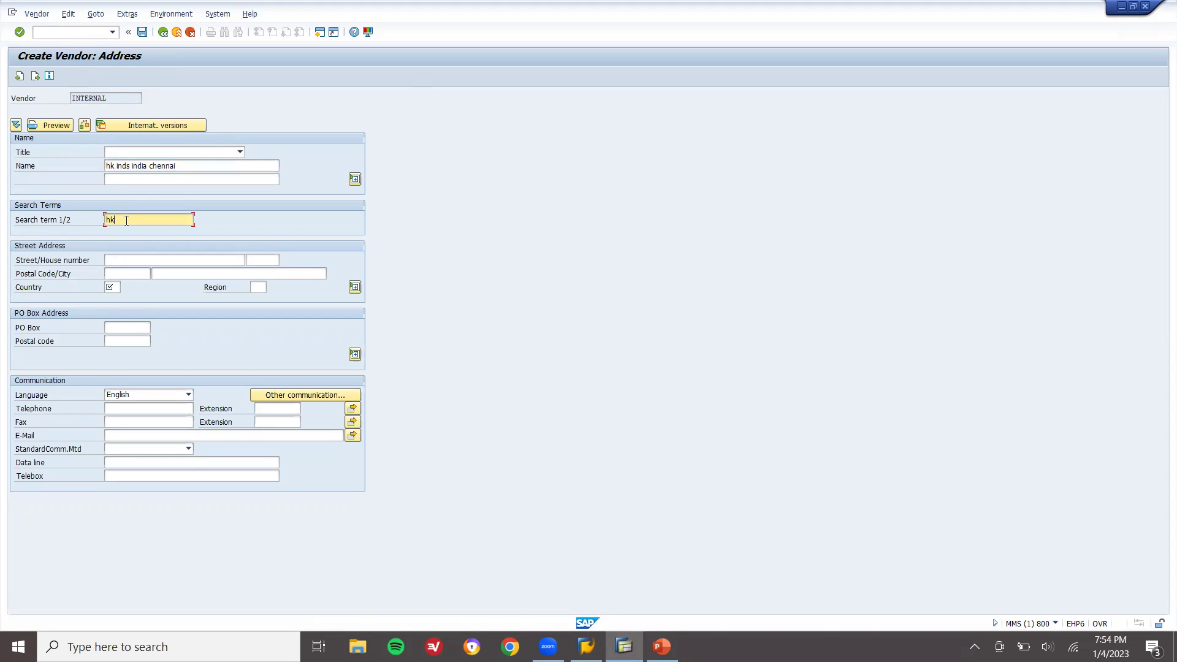
key("Return")
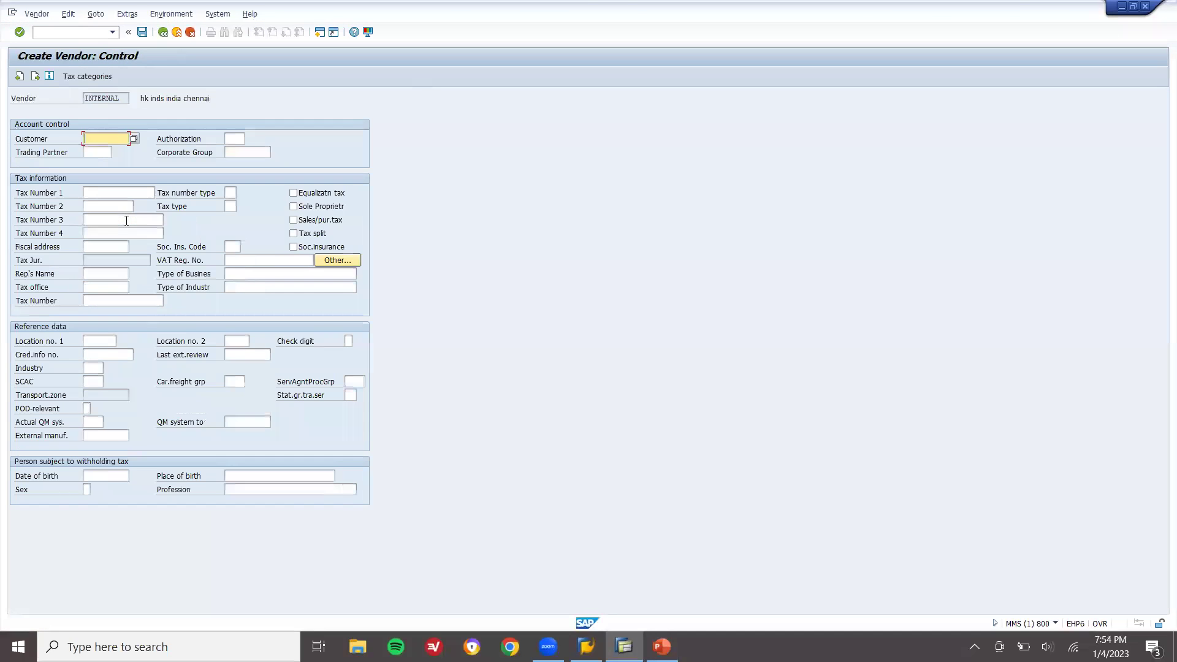
key("Return")
key("Return")
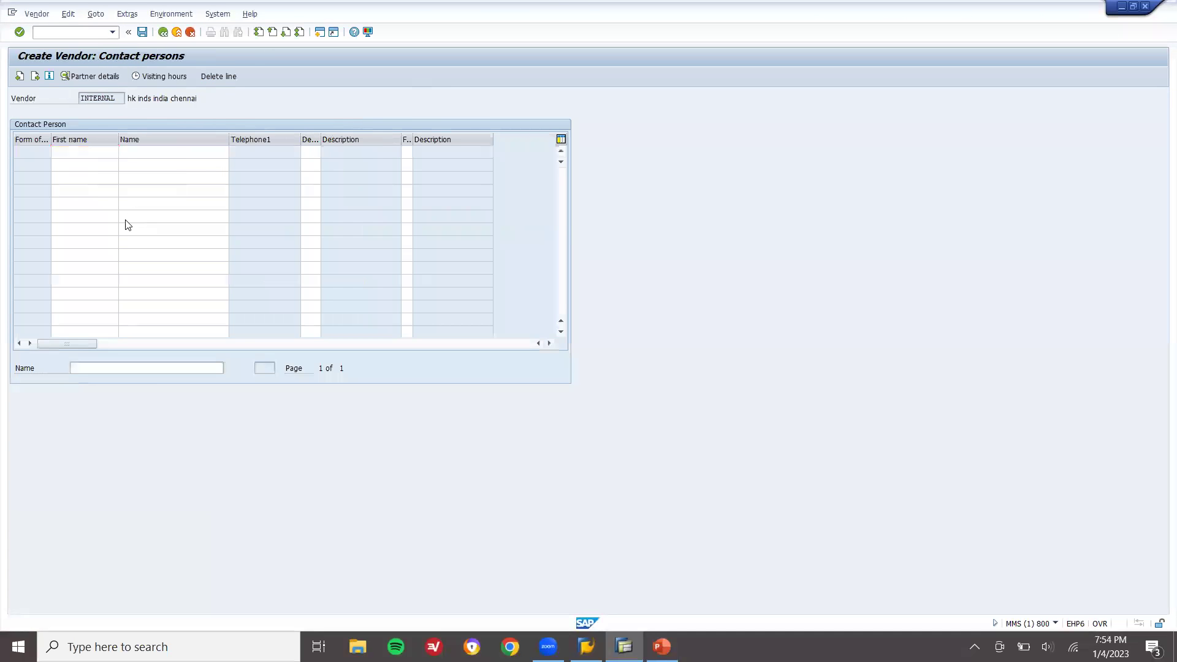
key("Return")
Step: Set the vendor's reconciliation account to 31000 and its cash management group to A1
key("Down")
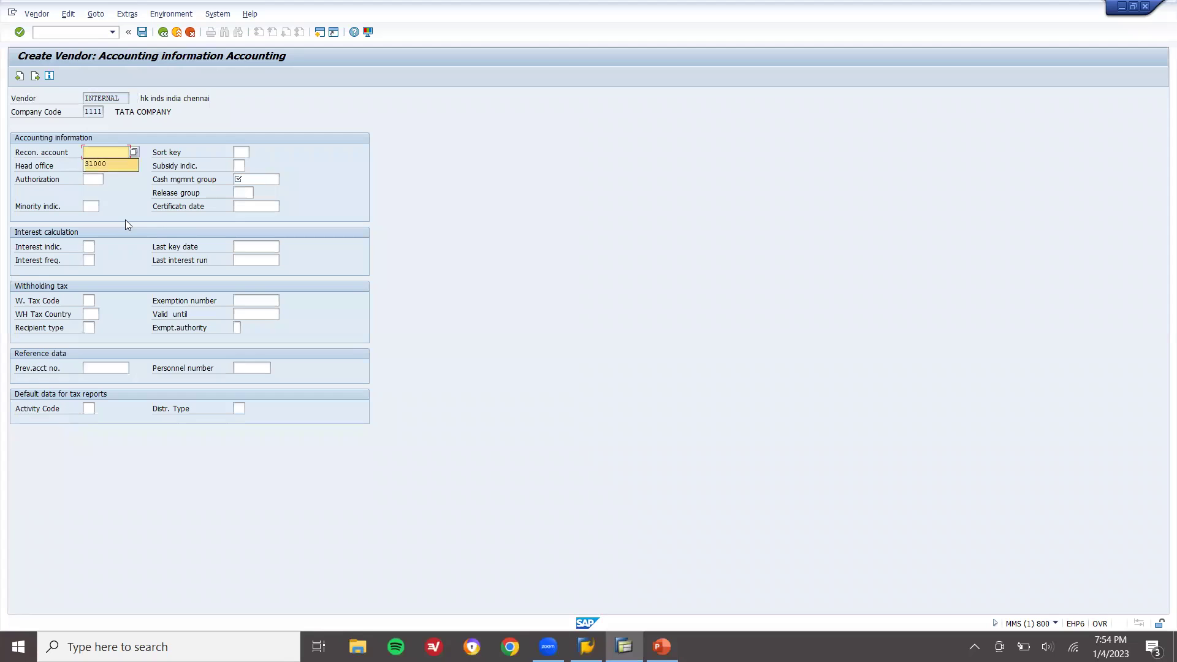
key("Return")
key("Return")
key("Down")
key("Return")
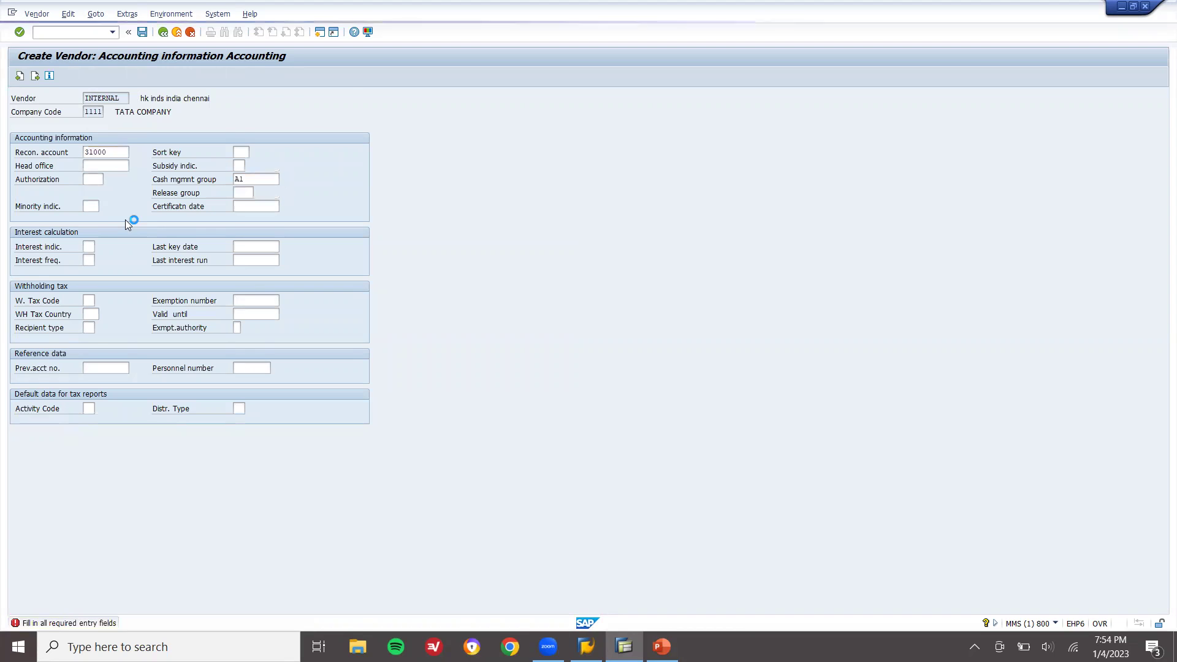
key("Return")
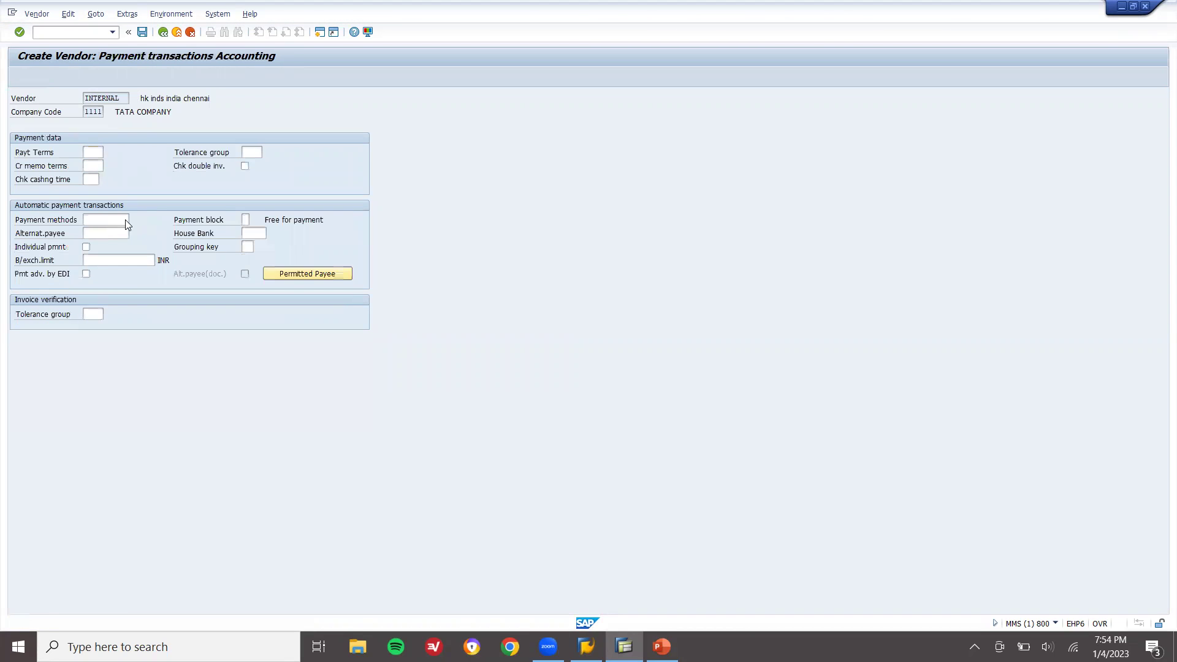
Step: Set the vendor's order currency to INR, enable automatic purchase order, and save the vendor
key("Return")
key("Return")
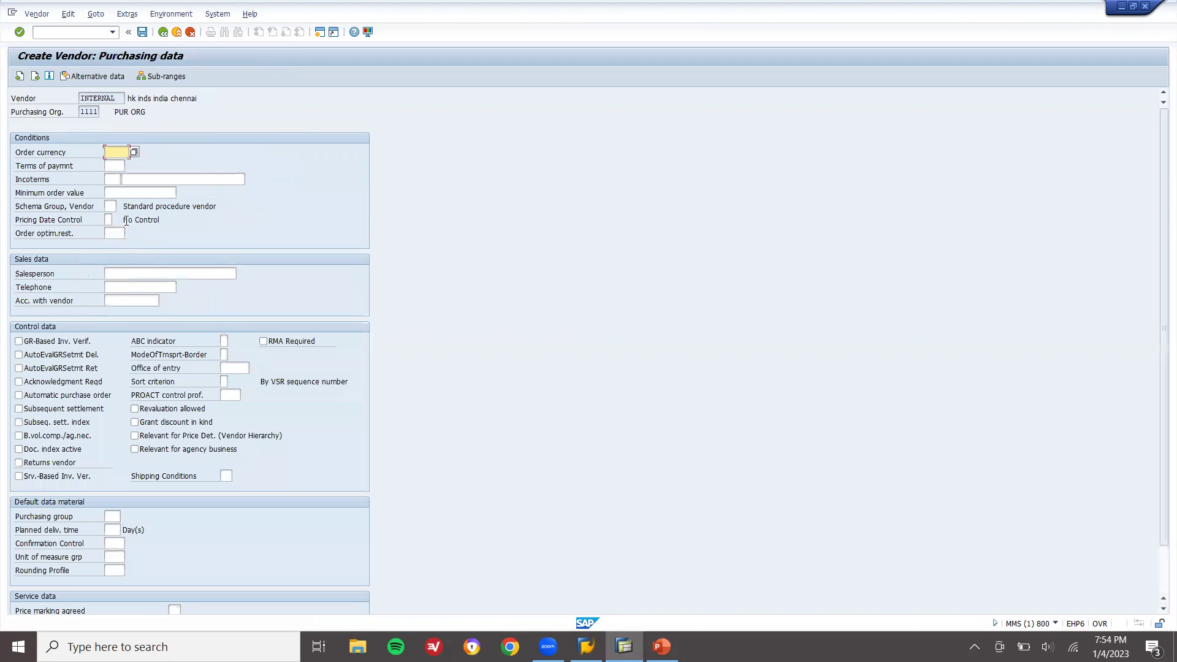
type("inr")
left_click(18, 395)
key("Return")
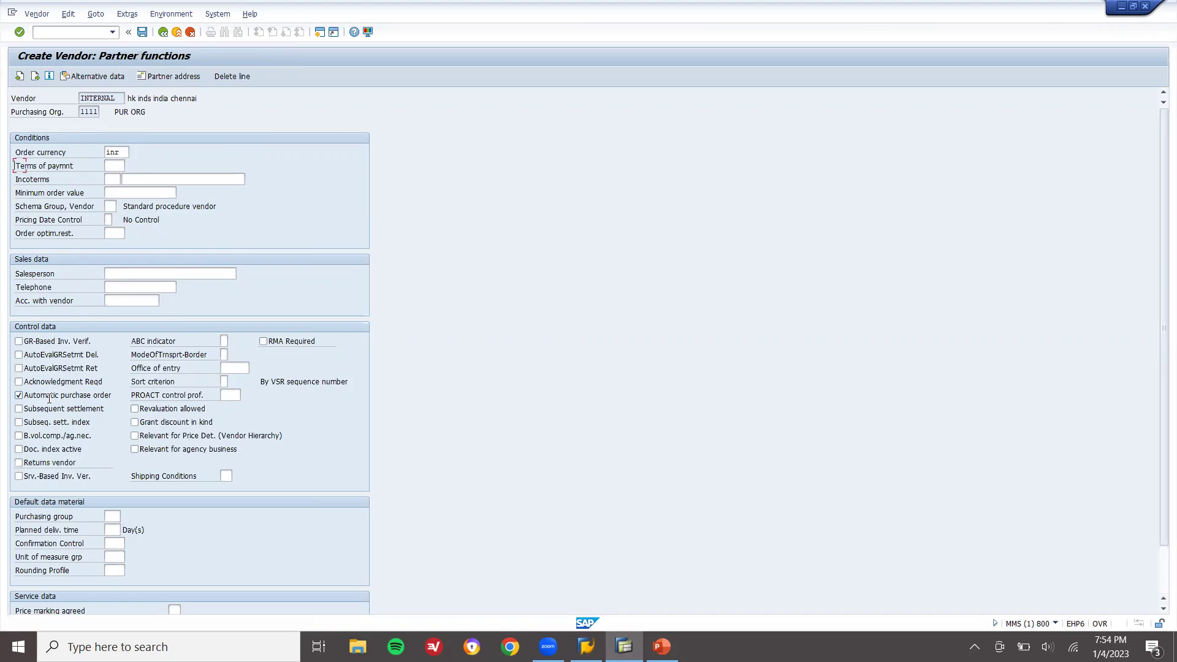
key("Return")
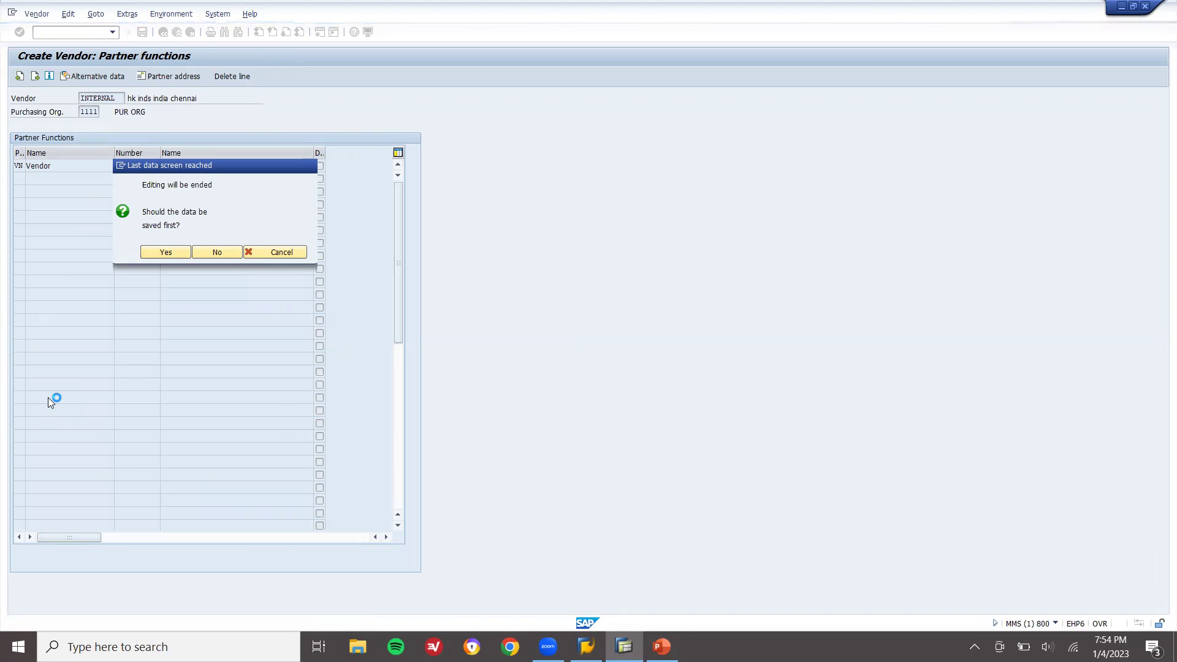
Step: Open Notepad and write down the newly created vendor's number
key("super+r")
type("notepad")
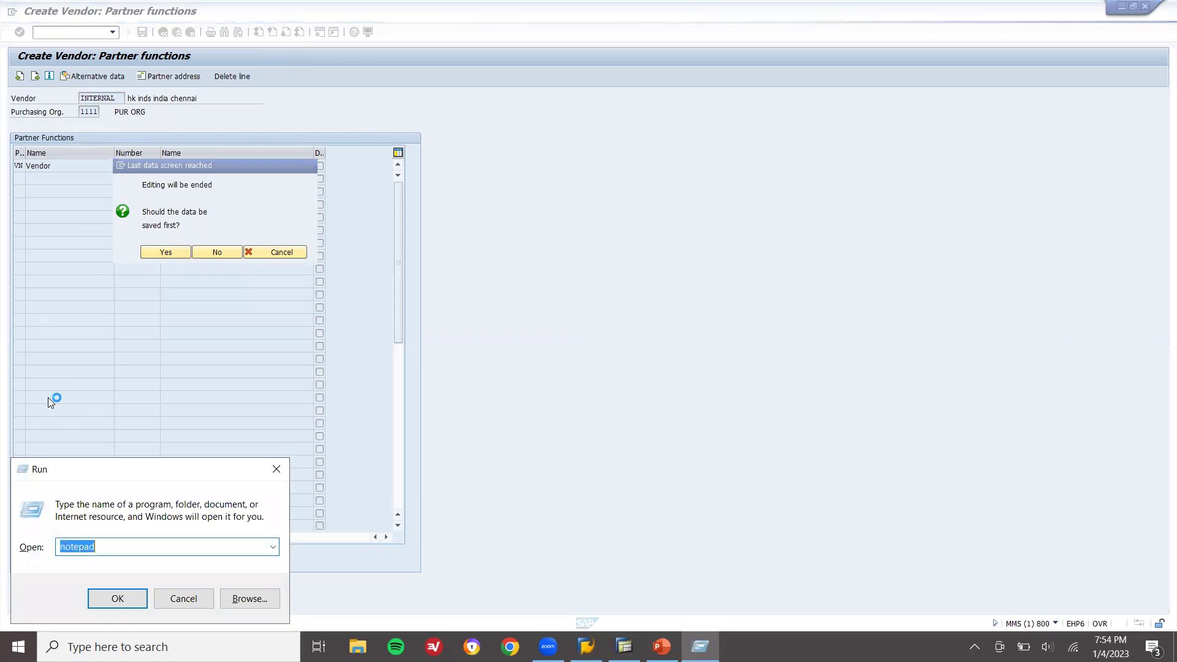
key("Return")
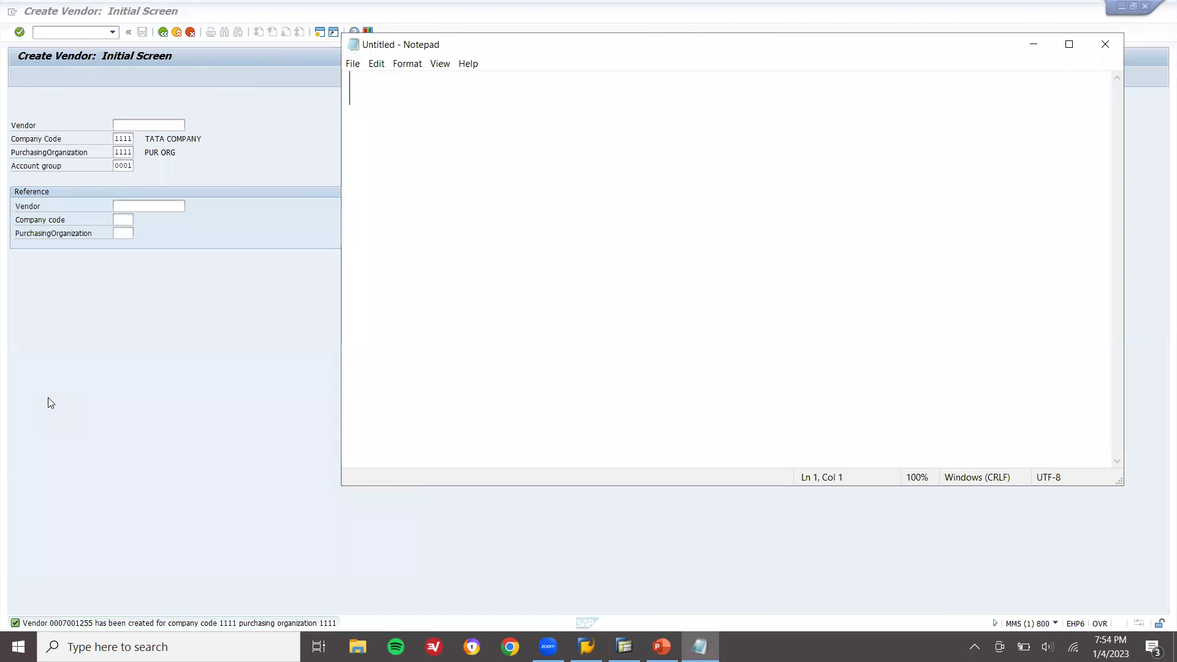
type("700")
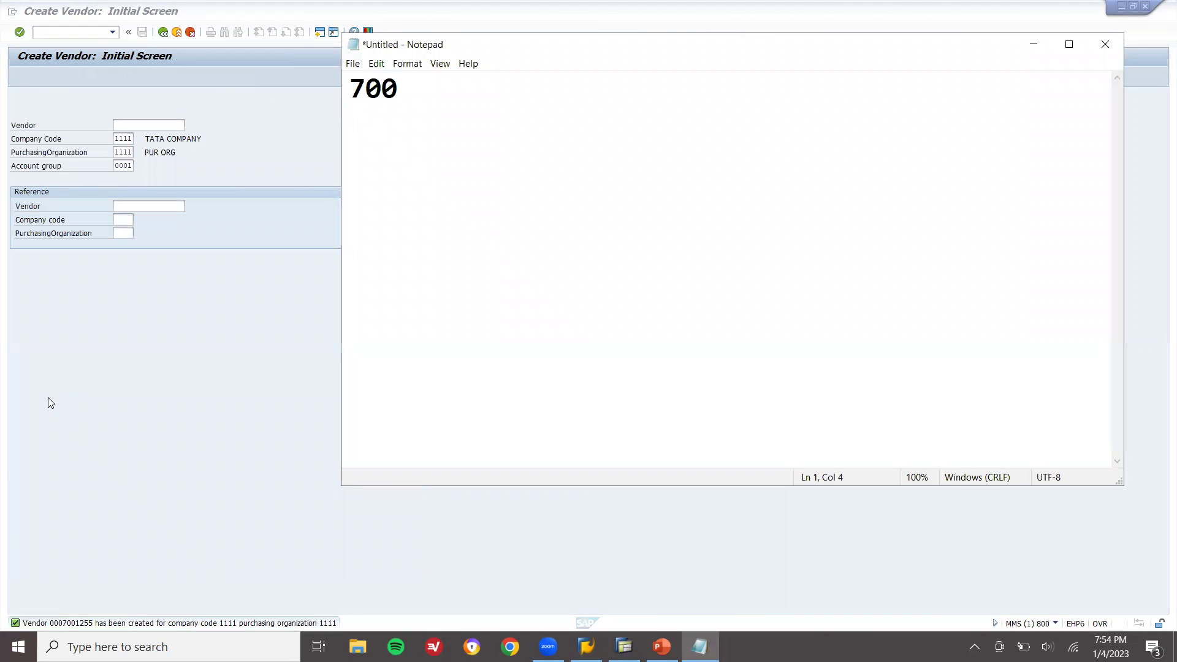
type("1255")
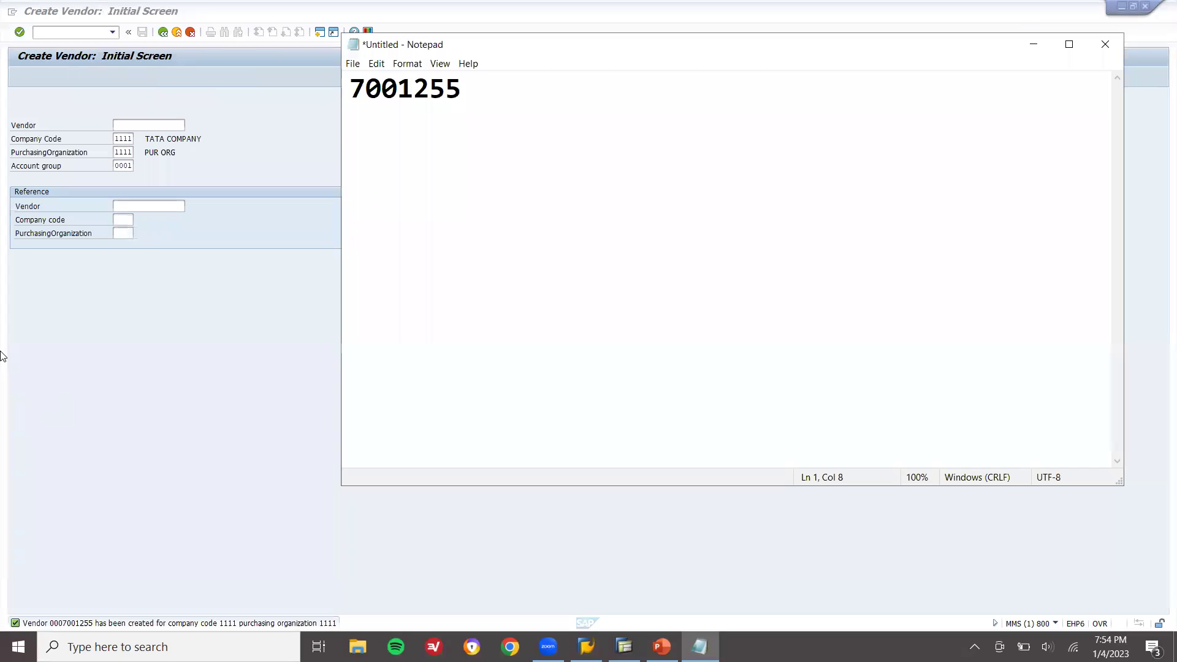
Step: Back in SAP, start another vendor with the same organizational data, named jki inds p ltd chennai, with a jki chennai search term and country IN
key("alt+Tab")
key("Return")
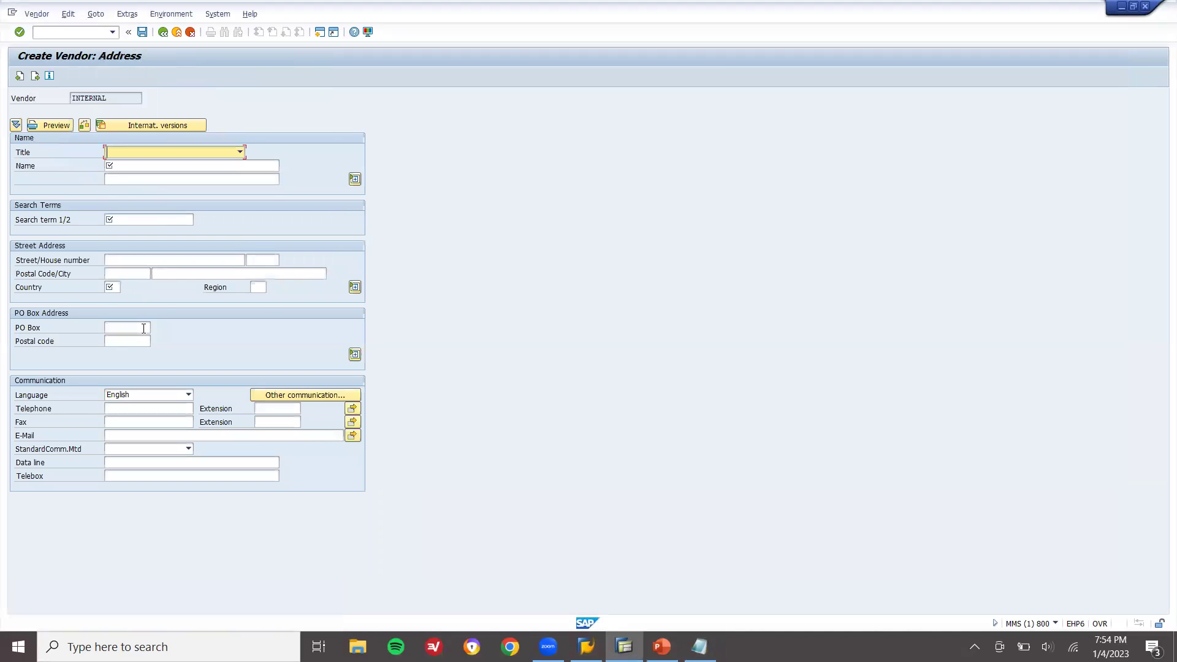
key("Tab")
type("jk")
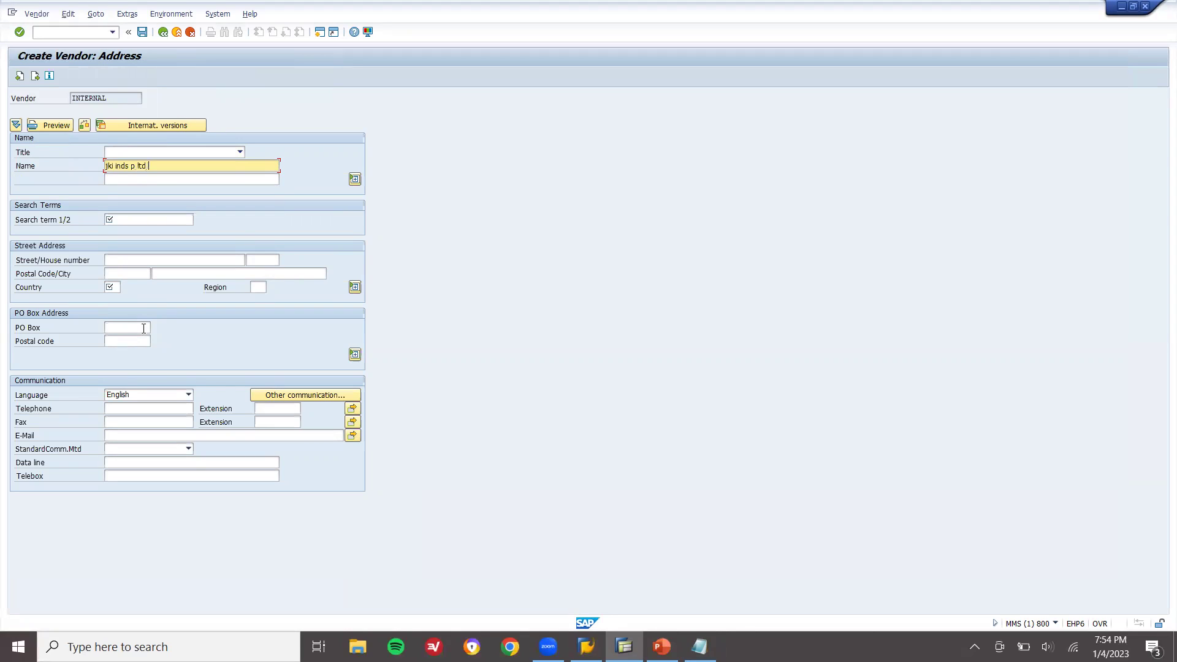
key("Return")
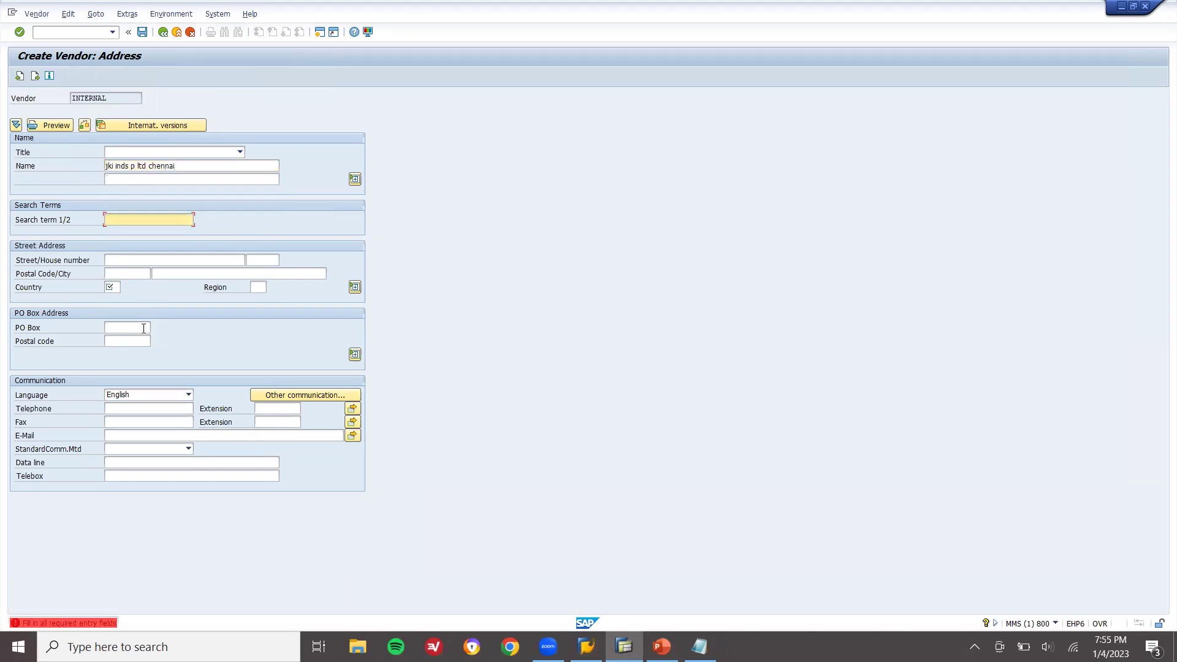
type("jki inds p ltd ")
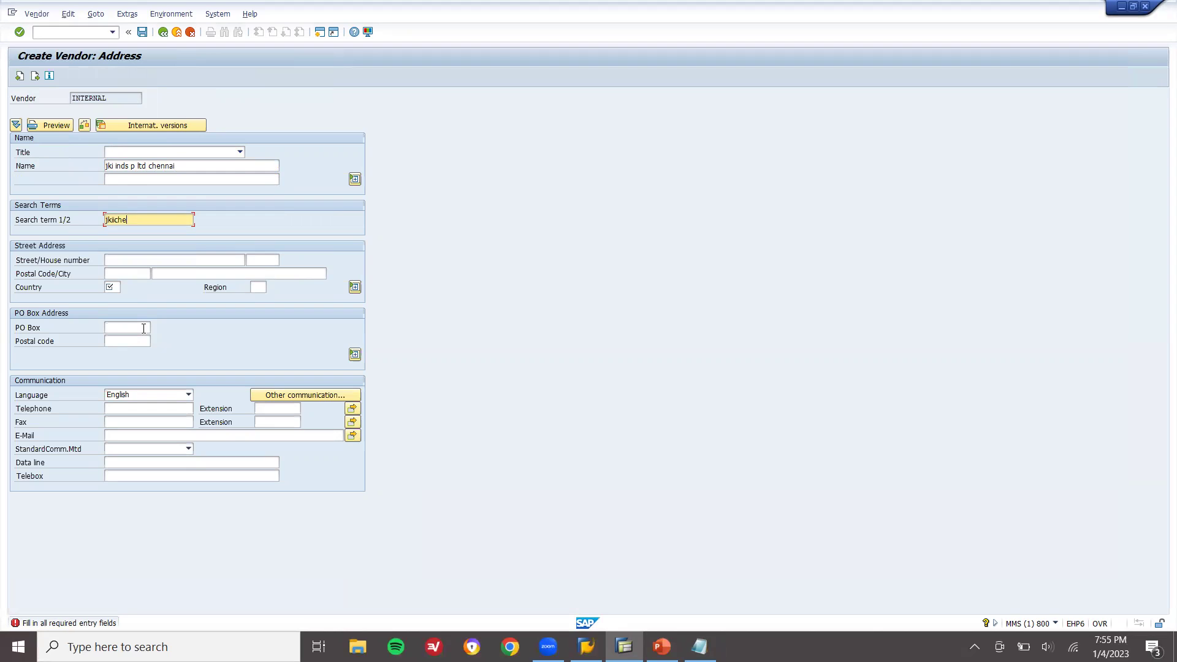
type("chennai")
key("Return")
type("IN")
key("Return")
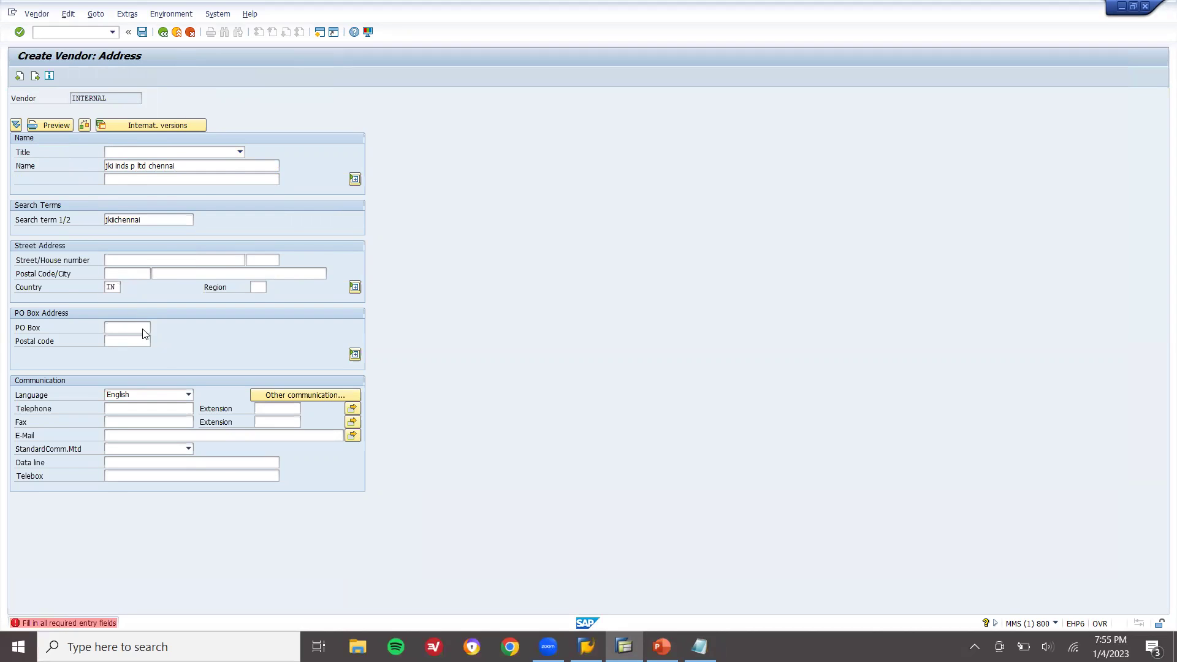
Step: Set the second vendor's reconciliation account to 31000 and cash management group to A1 in its accounting information
key("Return")
key("Return")
key("Return")
key("Return")
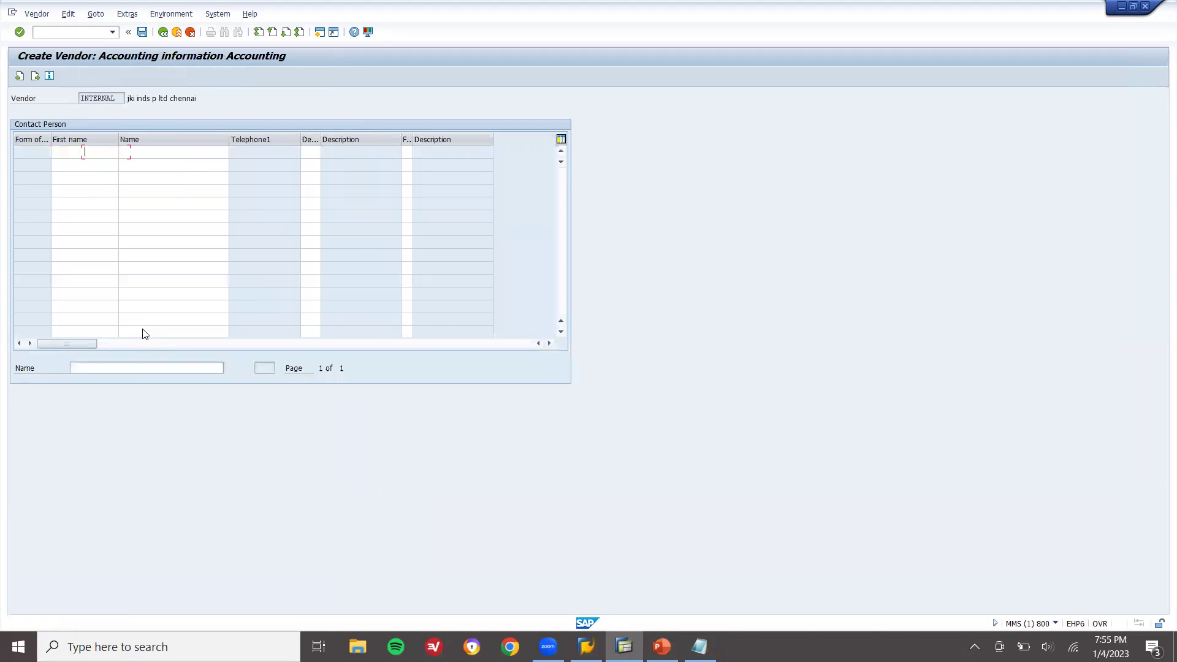
type("31000")
key("Return")
type("A1")
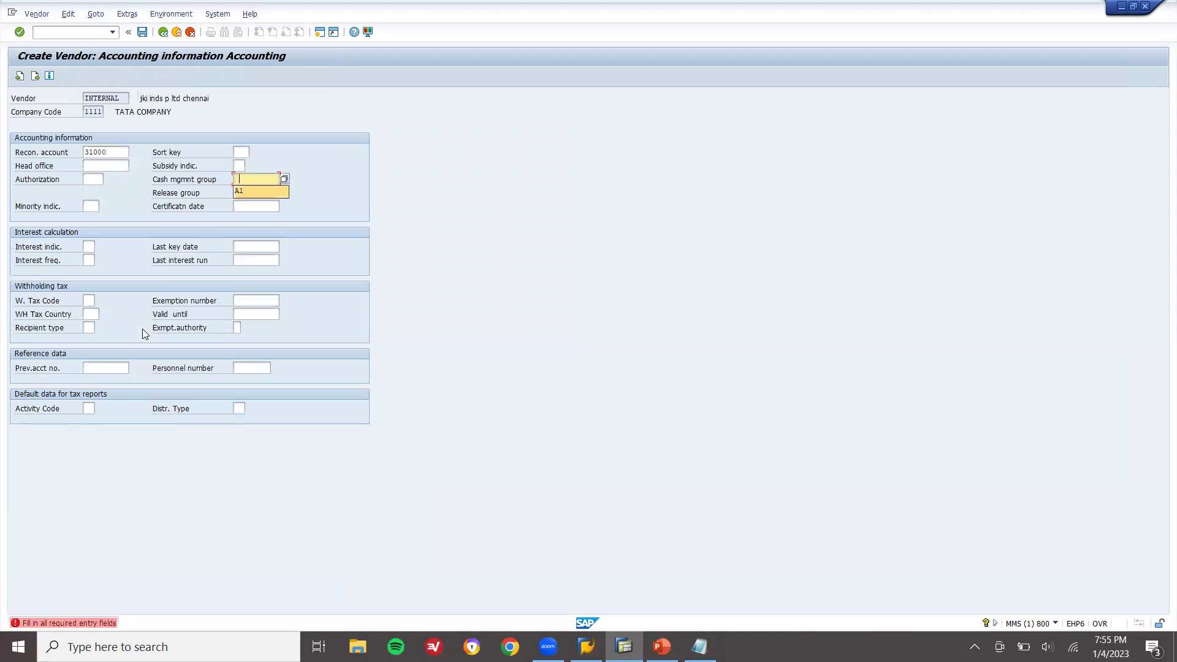
key("Return")
key("Return")
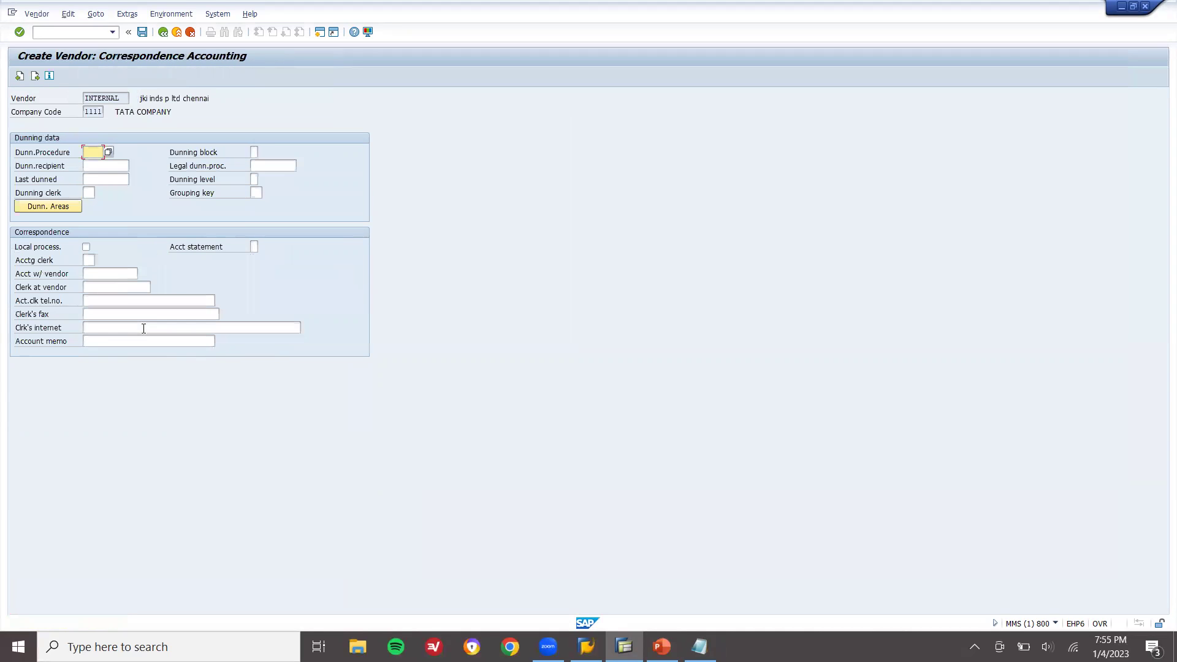
Step: Set the second vendor's order currency to INR, allow automatic purchase orders, and save it
key("Return")
key("BackSpace")
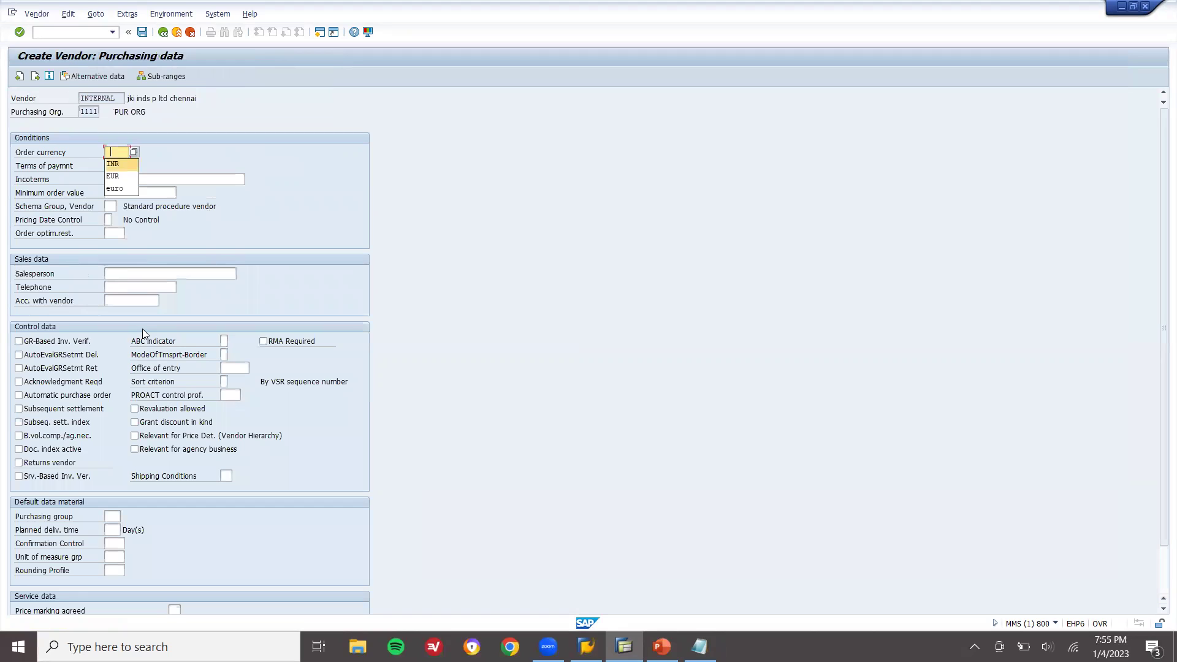
key("Return")
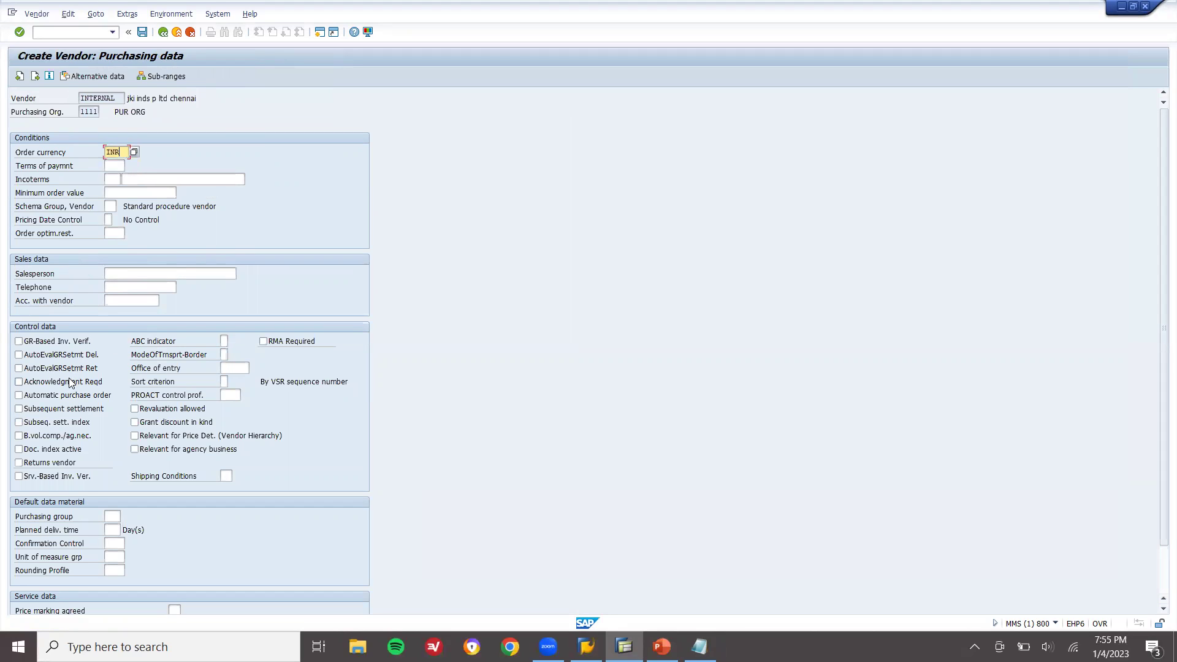
left_click(19, 396)
key("Return")
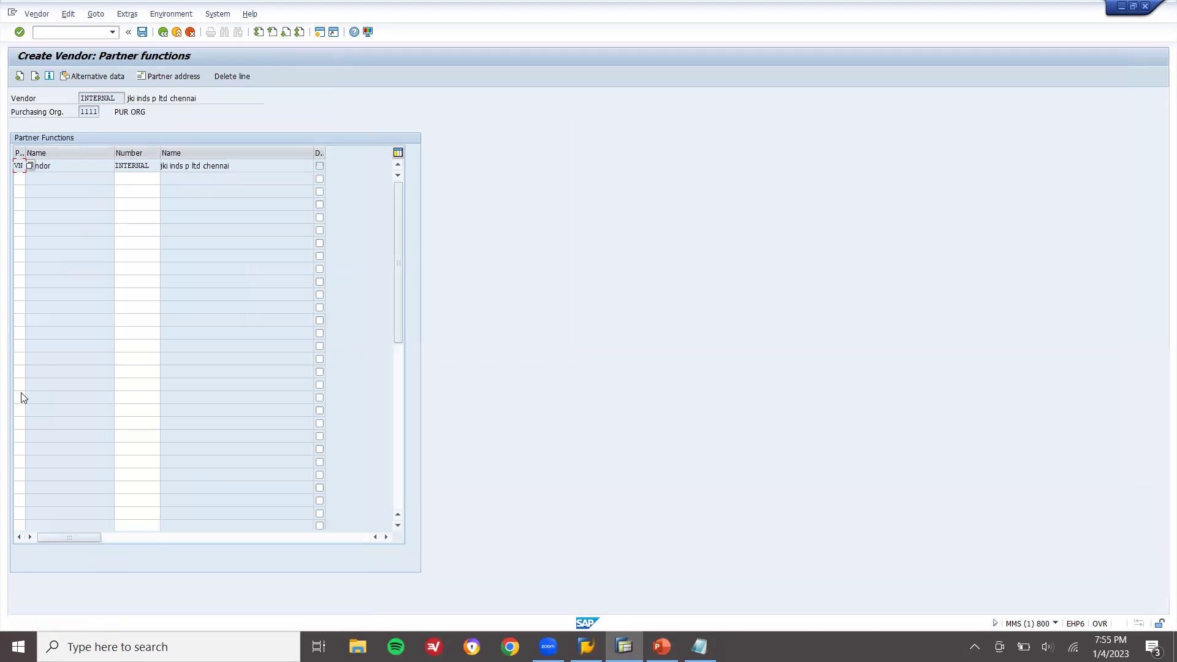
key("ctrl+s")
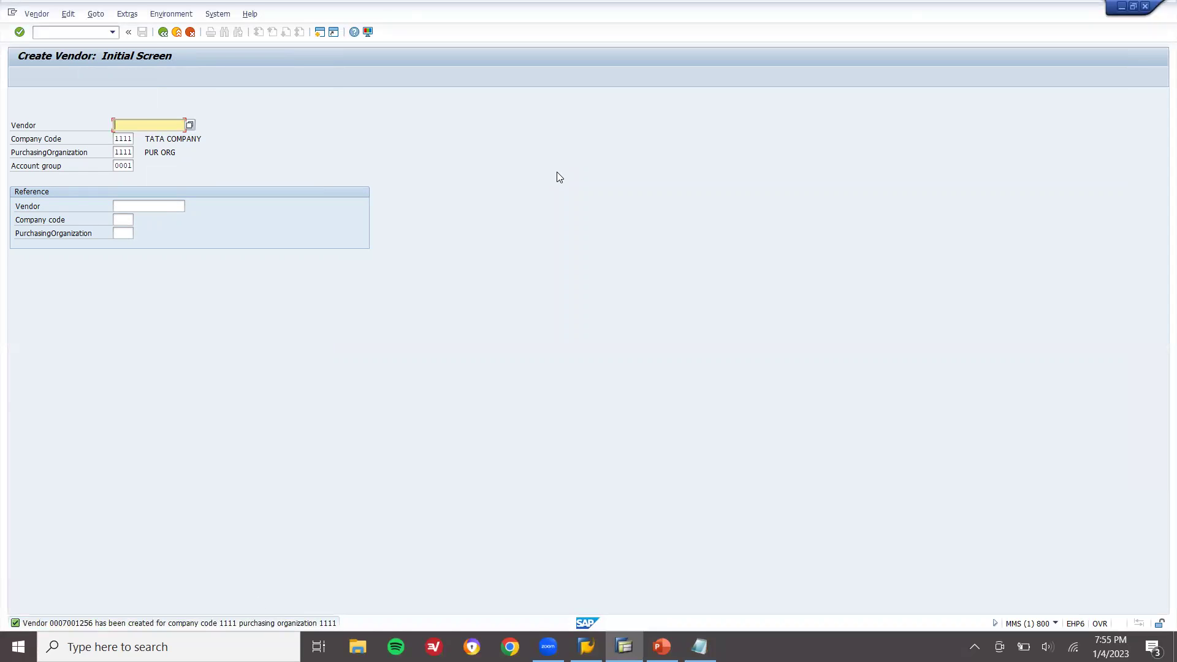
Step: Add the second vendor's number on a new line in Notepad, and return to the SAP Easy Access screen
key("alt+Tab")
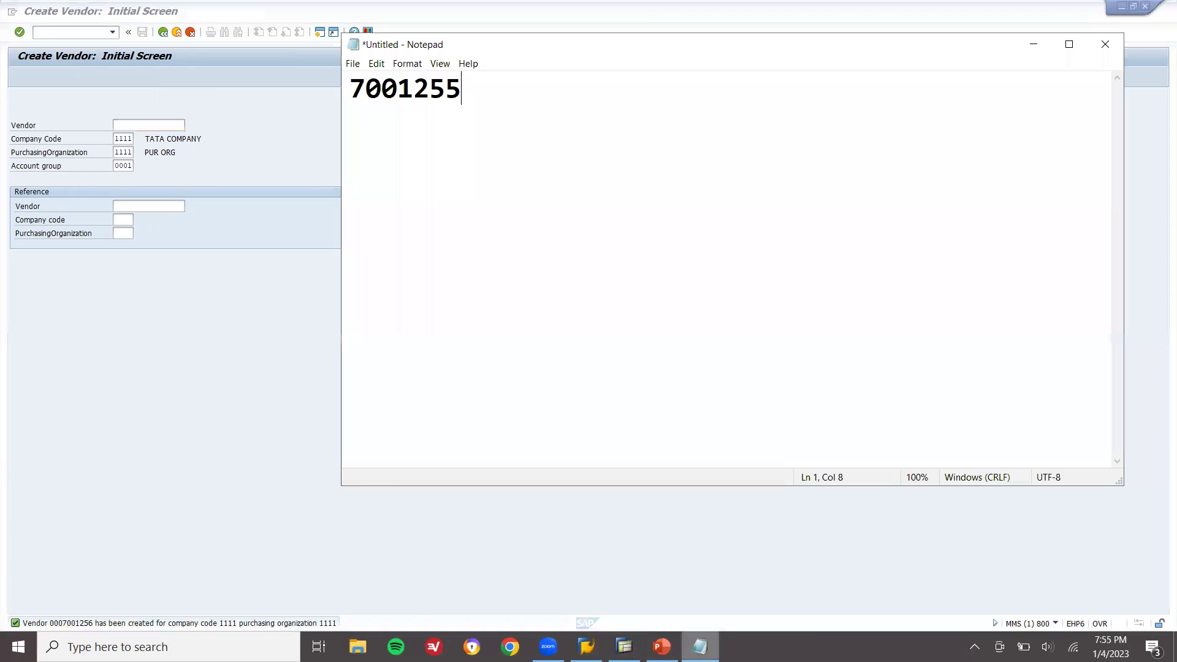
type("7")
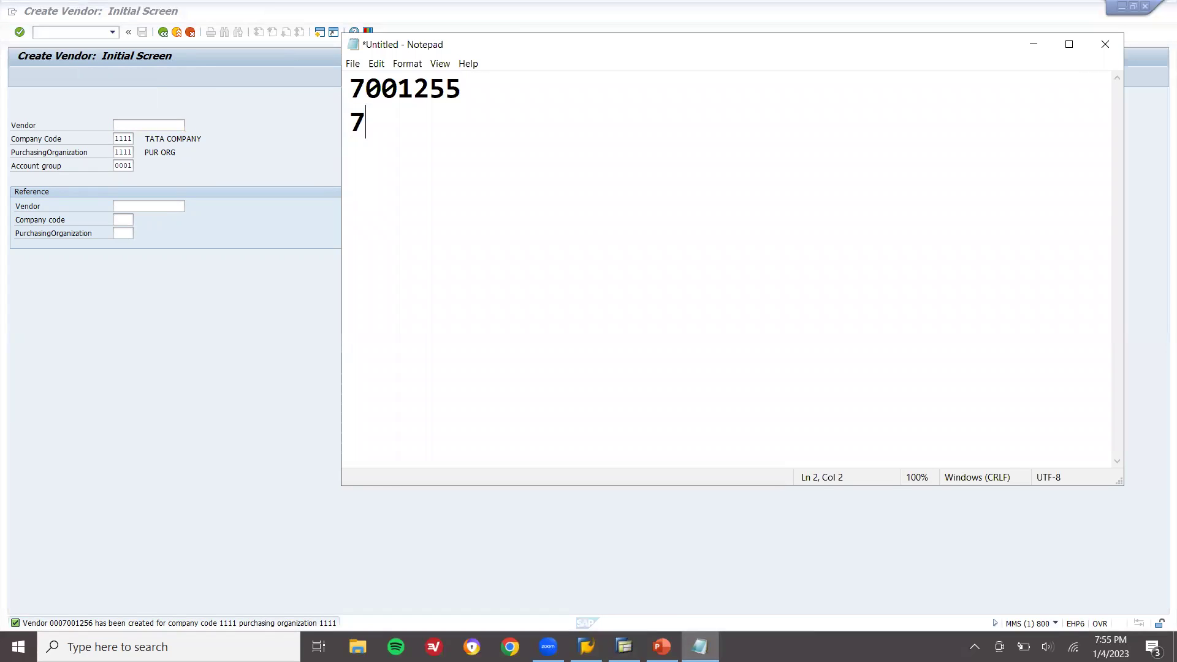
type("001")
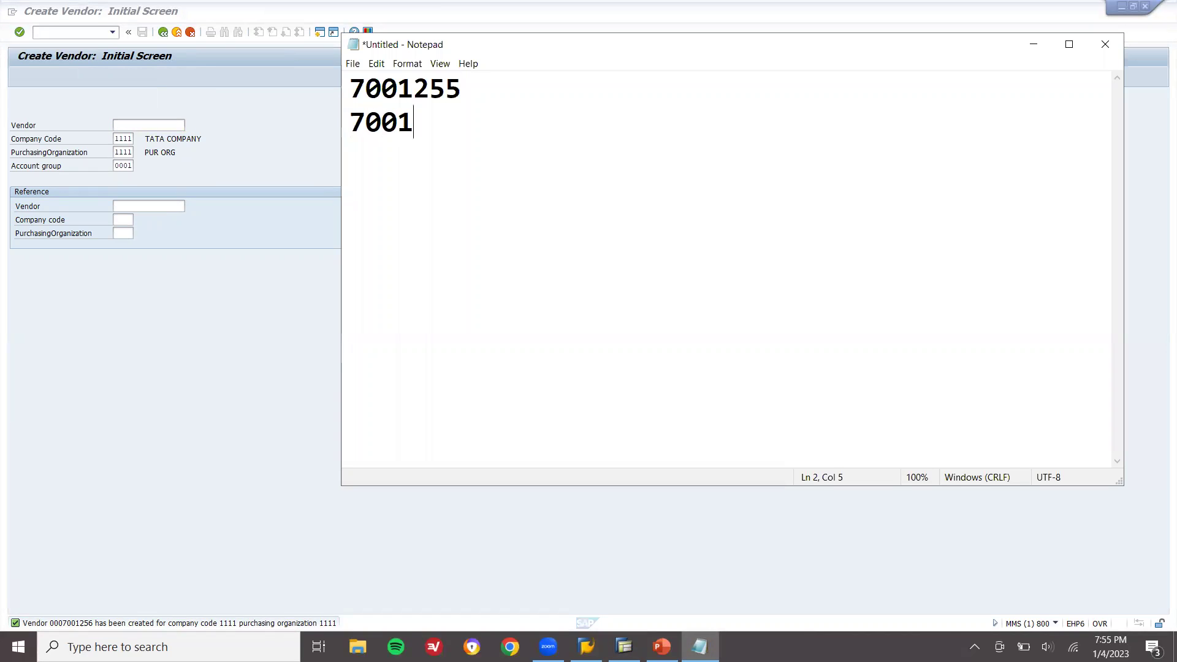
type("256")
left_click(281, 234)
key("F3")
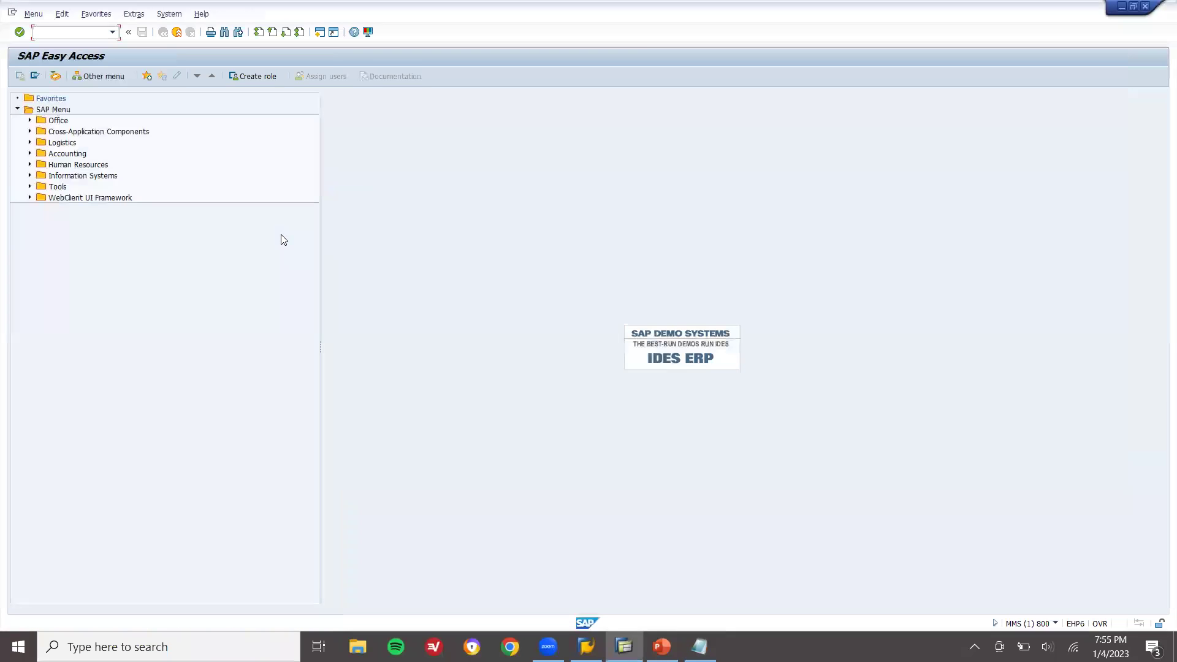
Step: Start creating a material with the Mechanical Engineering industry sector and Raw material type, keeping the preselected views
type("mm01")
key("Return")
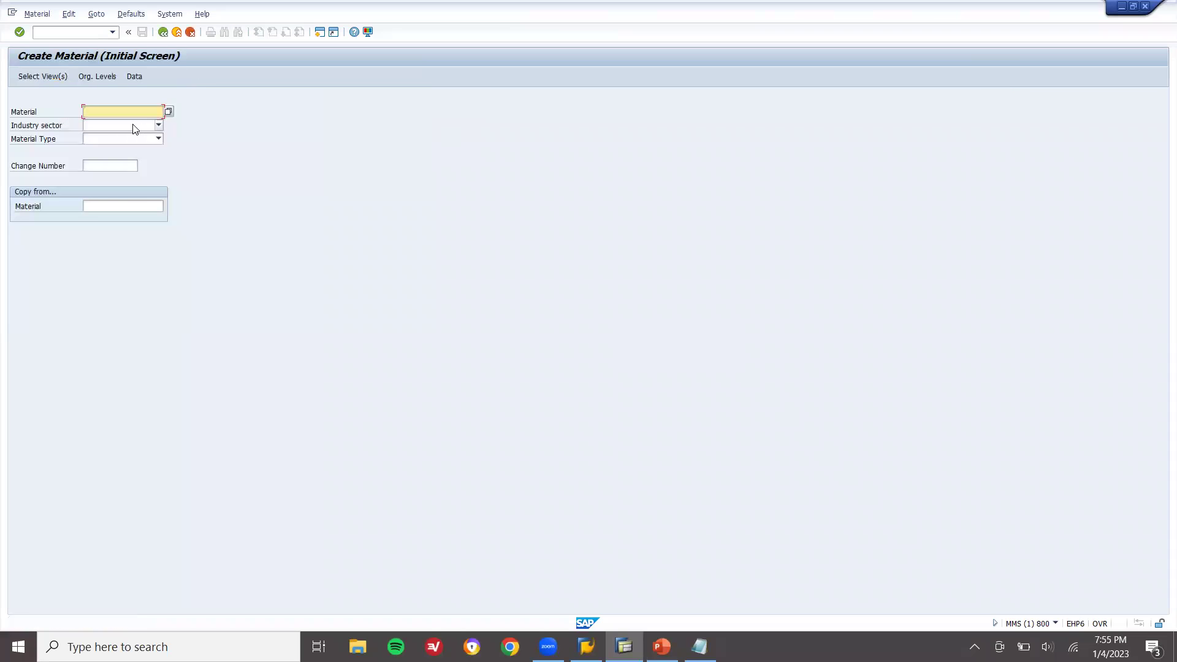
left_click(133, 124)
key("Down")
key("Down")
key("Down")
key("Down")
key("Down")
key("Return")
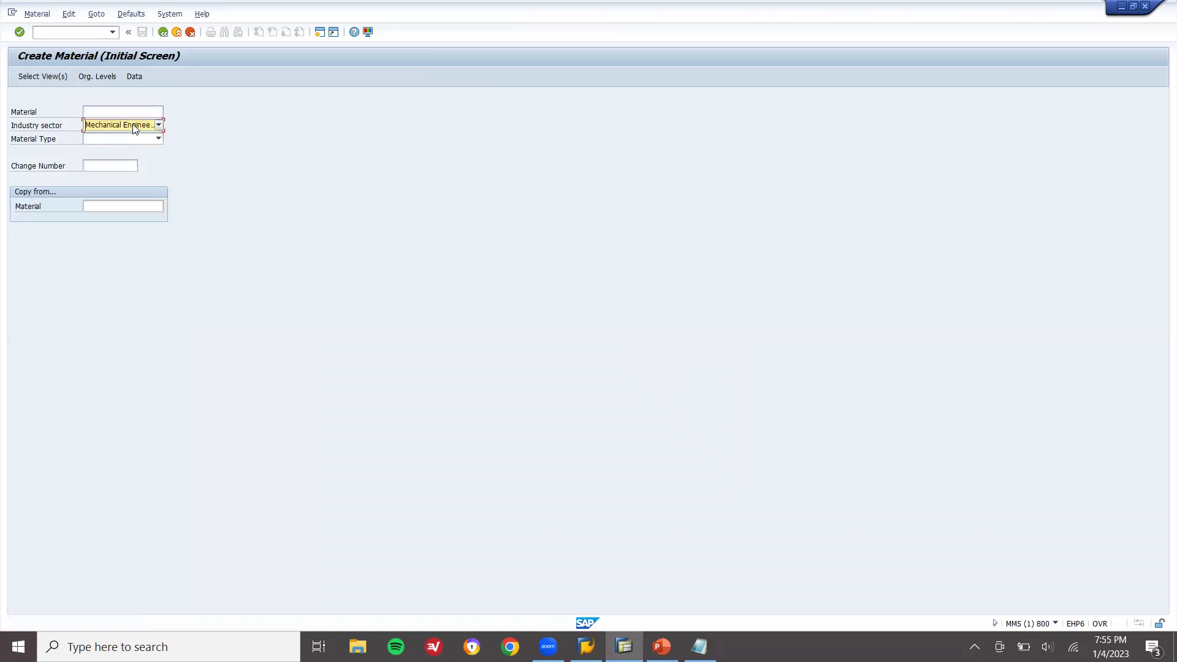
key("Tab")
key("r")
key("Return")
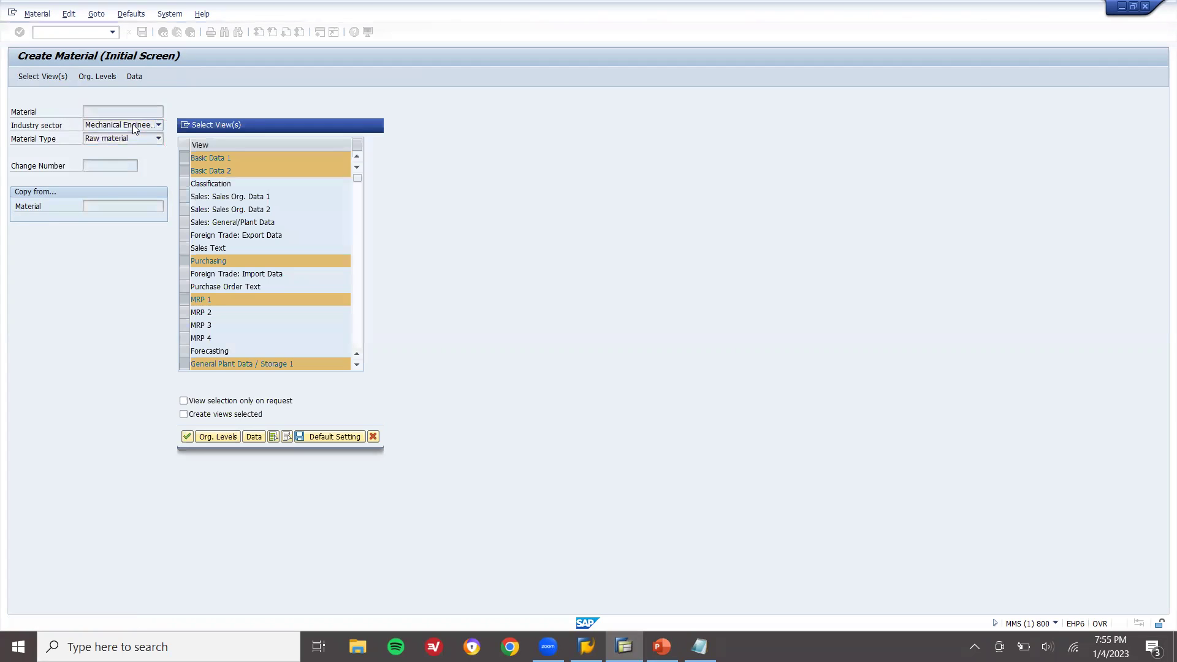
key("Return")
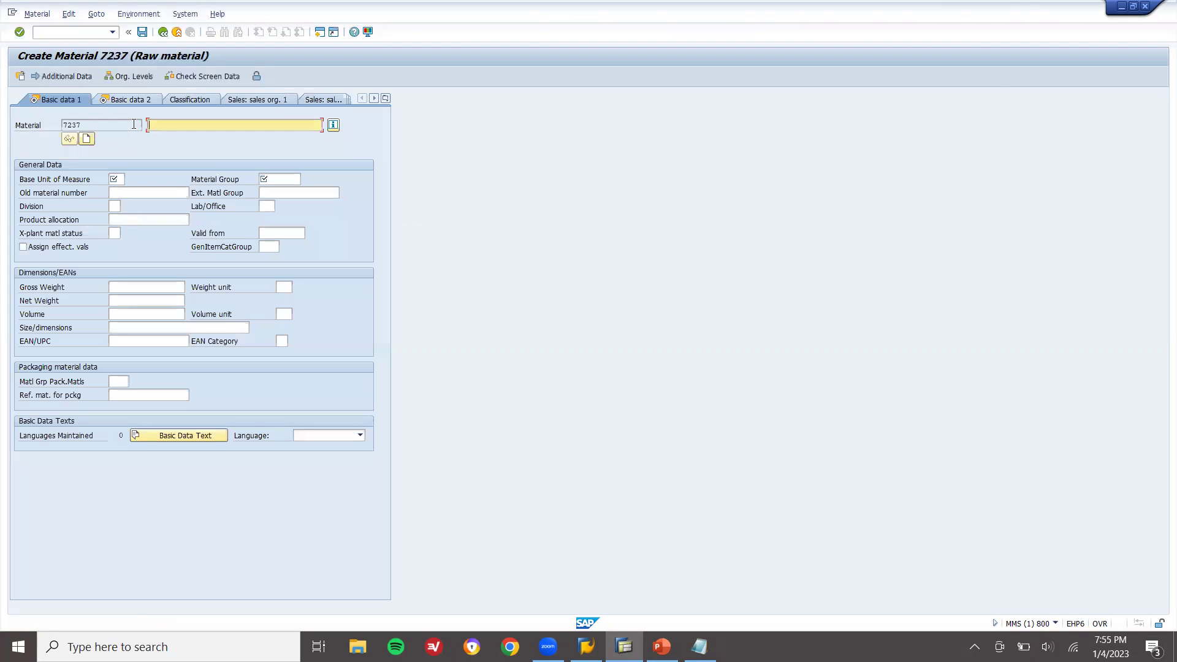
Step: Describe the material as steel pipes, with base unit of measure EA and material group 00103 in its basic data
type("s")
key("BackSpace")
type("s")
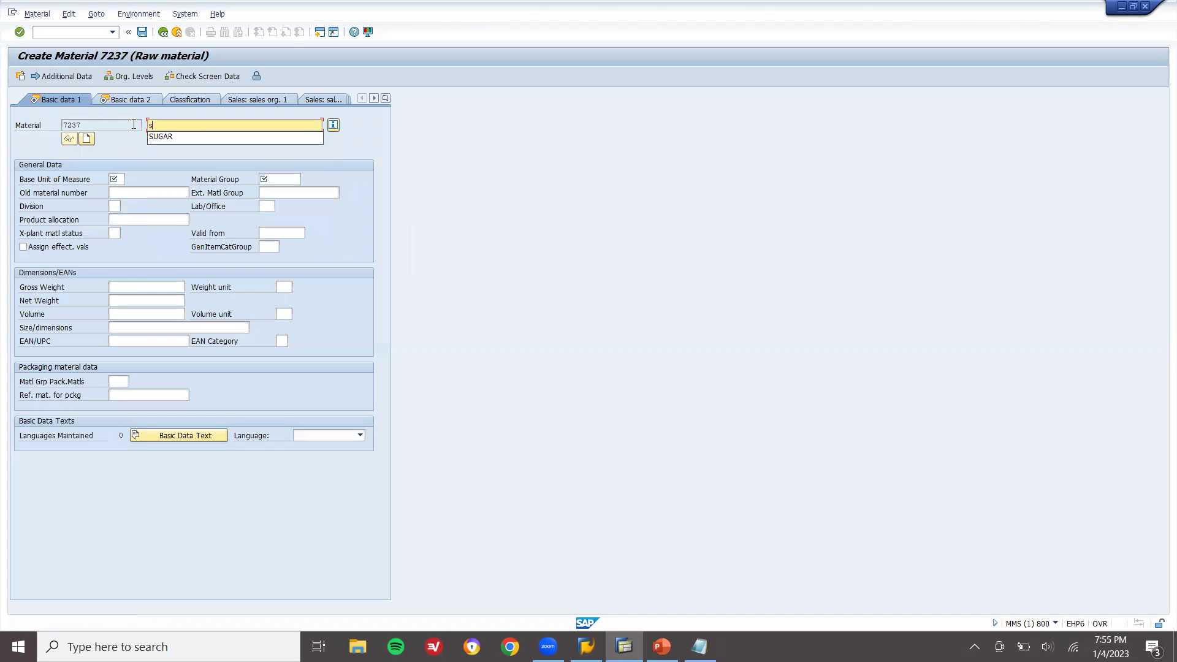
type("teel pipes")
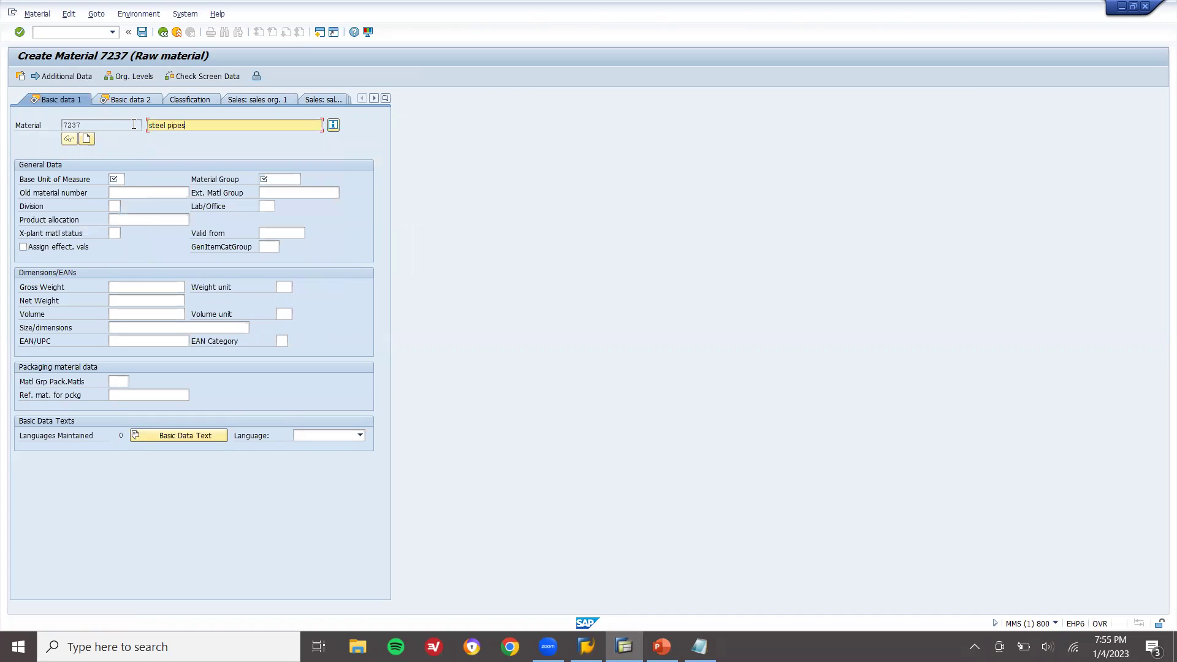
key("Return")
type("ea")
key("Tab")
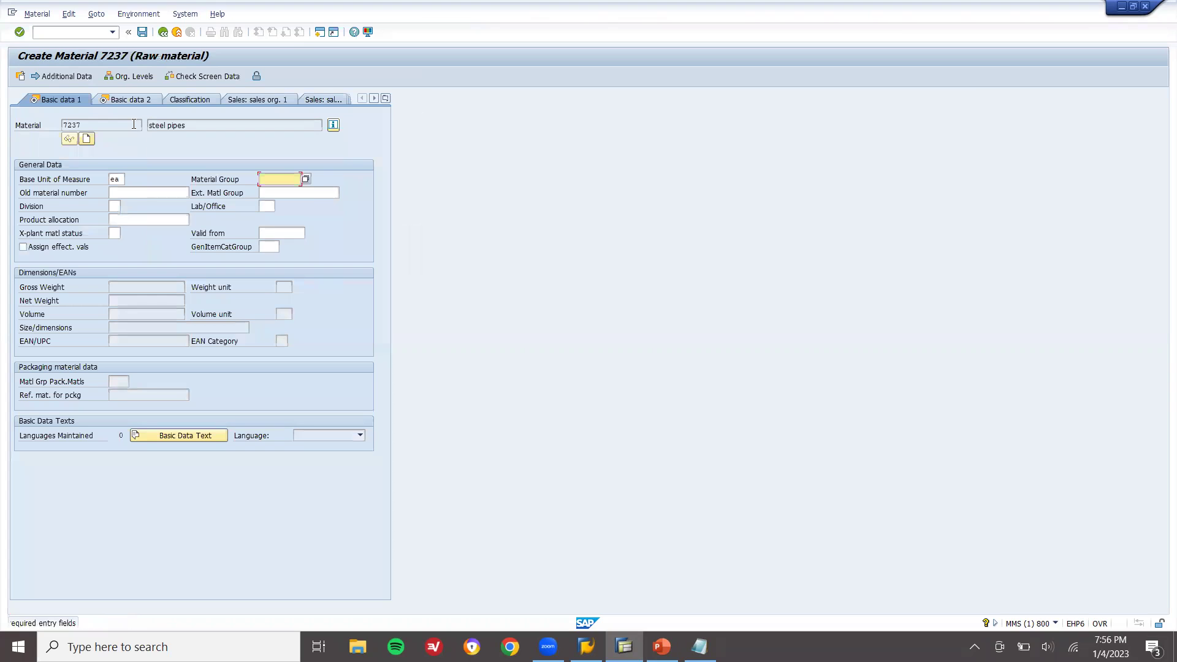
key("Return")
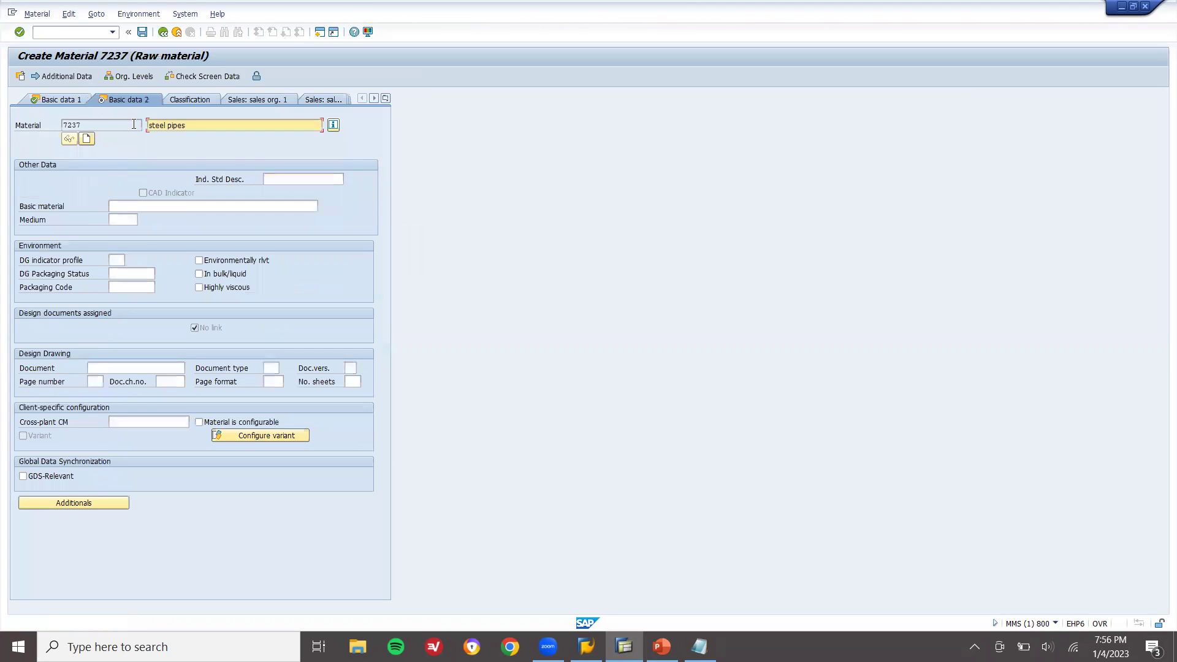
key("Return")
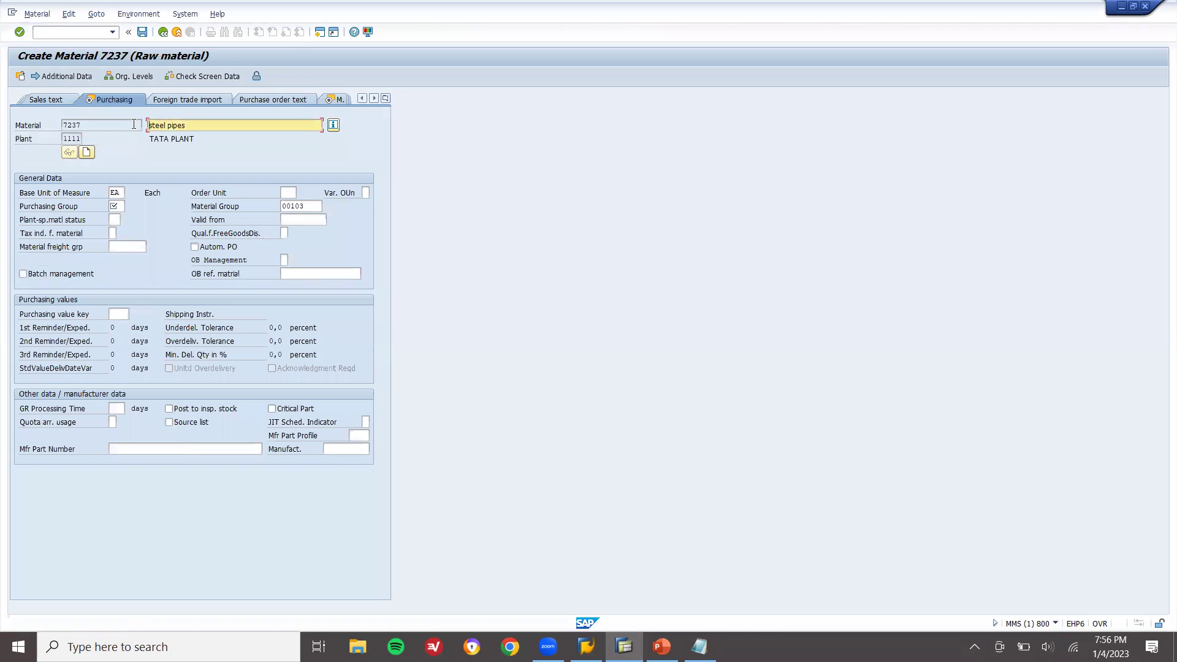
Step: Set the material's purchasing group to 000 and allow automatic purchase orders in its purchasing data
left_click(118, 205)
type("001")
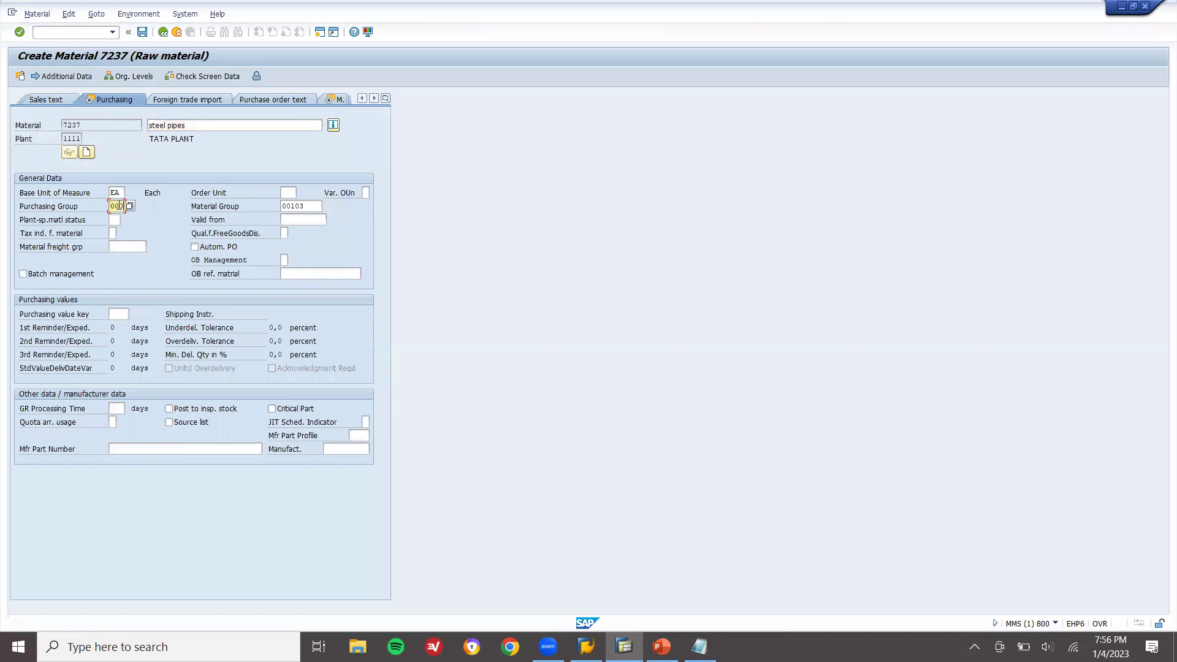
left_click(195, 247)
key("Return")
key("Return")
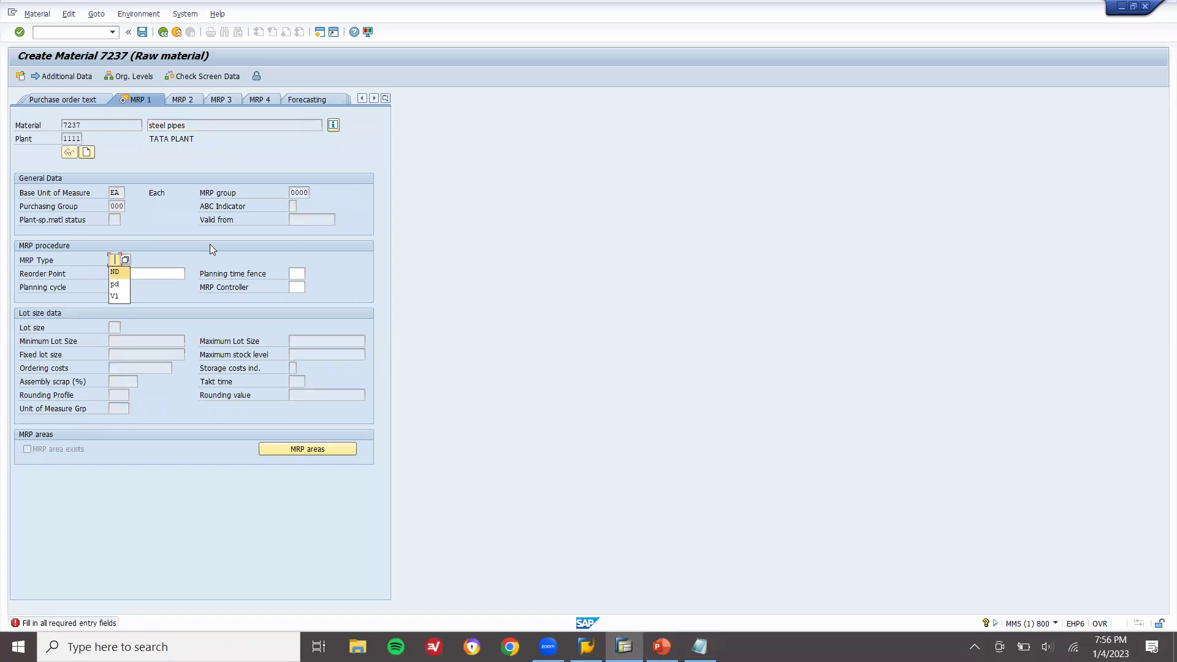
Step: Set the material's MRP type to ND and its valuation class to 3000
type("ND")
key("Return")
key("Return")
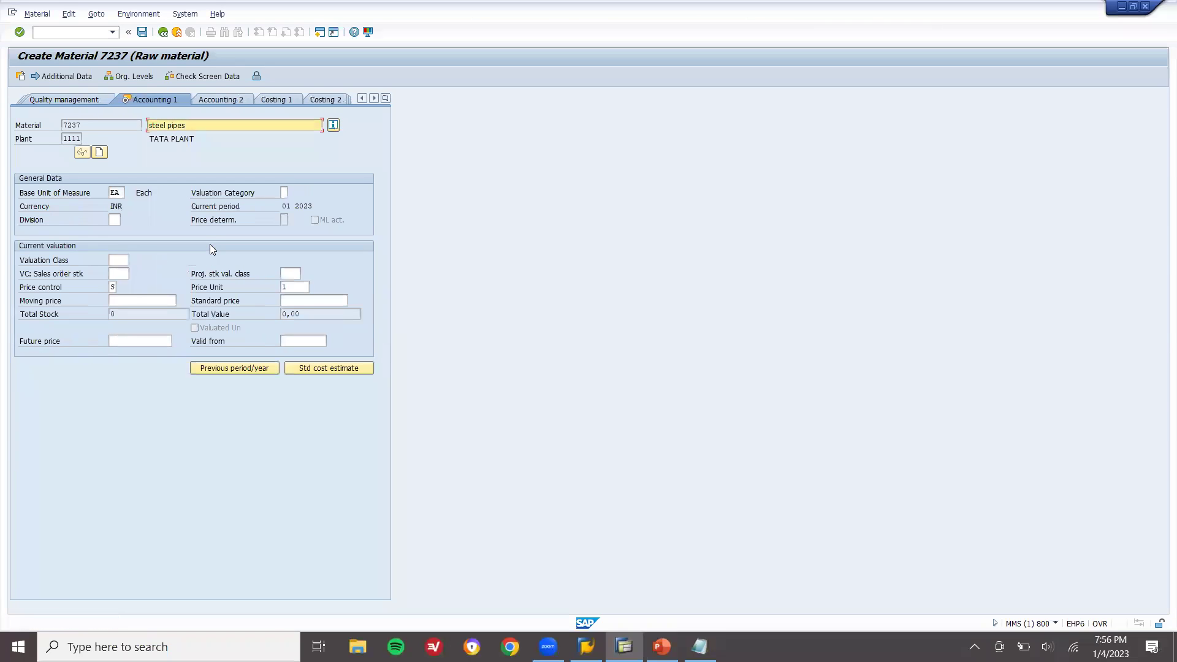
key("Return")
type("3")
key("Down")
key("Return")
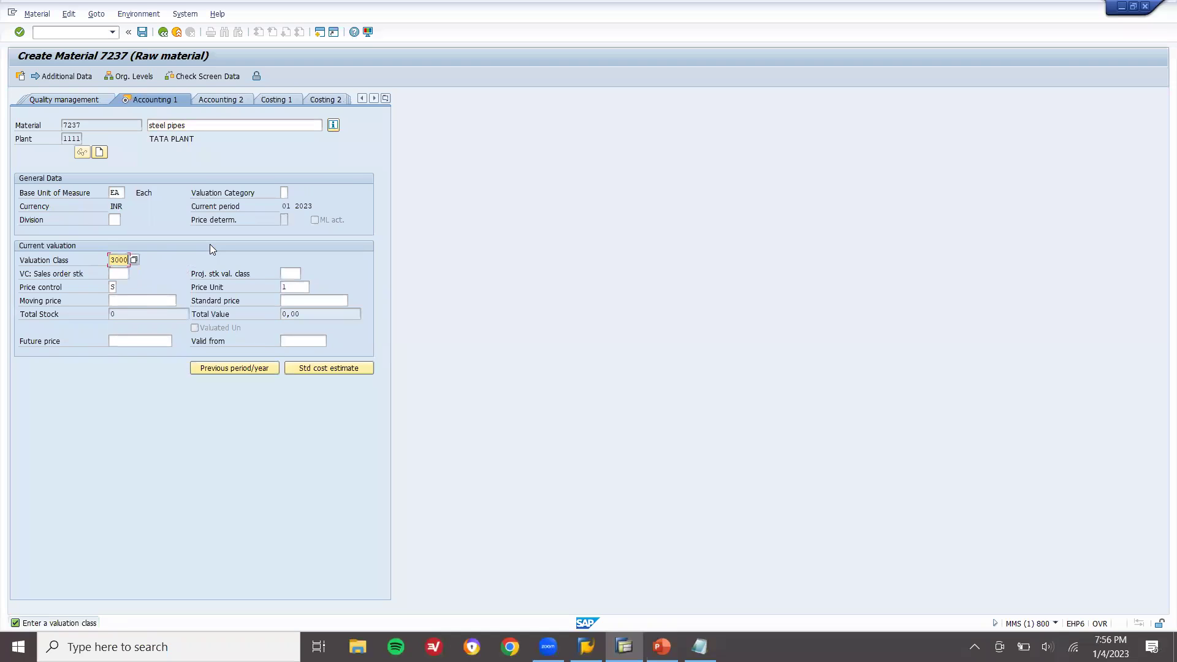
key("Return")
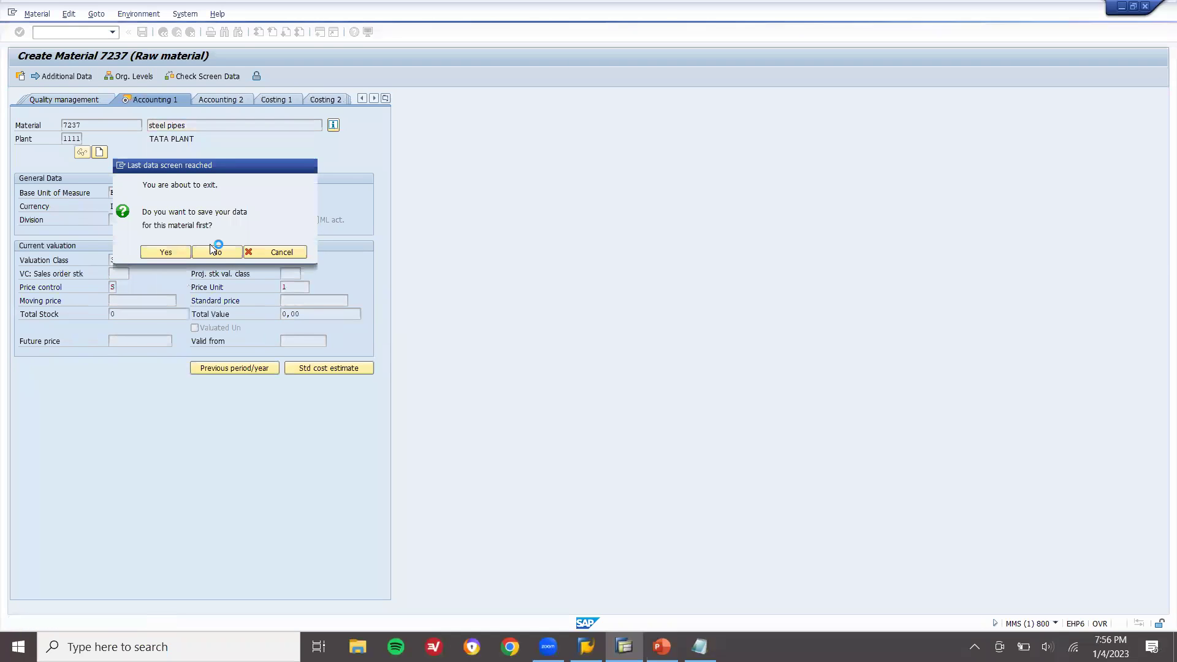
Step: Save the steel pipes material, supplying the required planned delivery time of 1 day
key("Return")
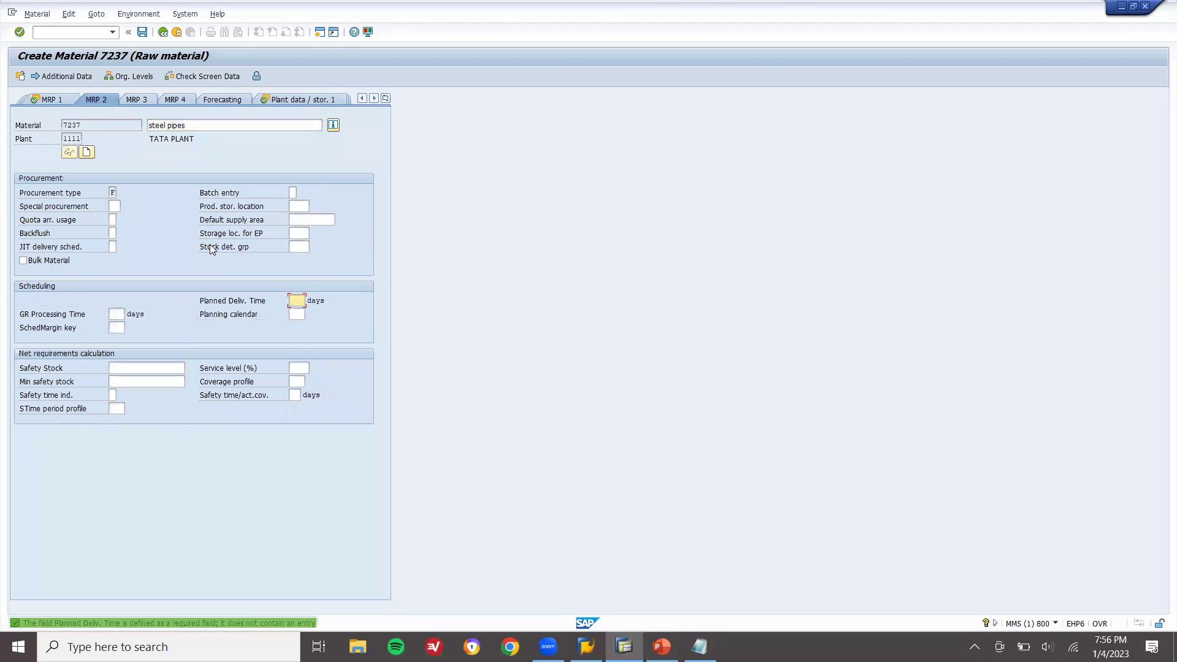
type("5")
key("Return")
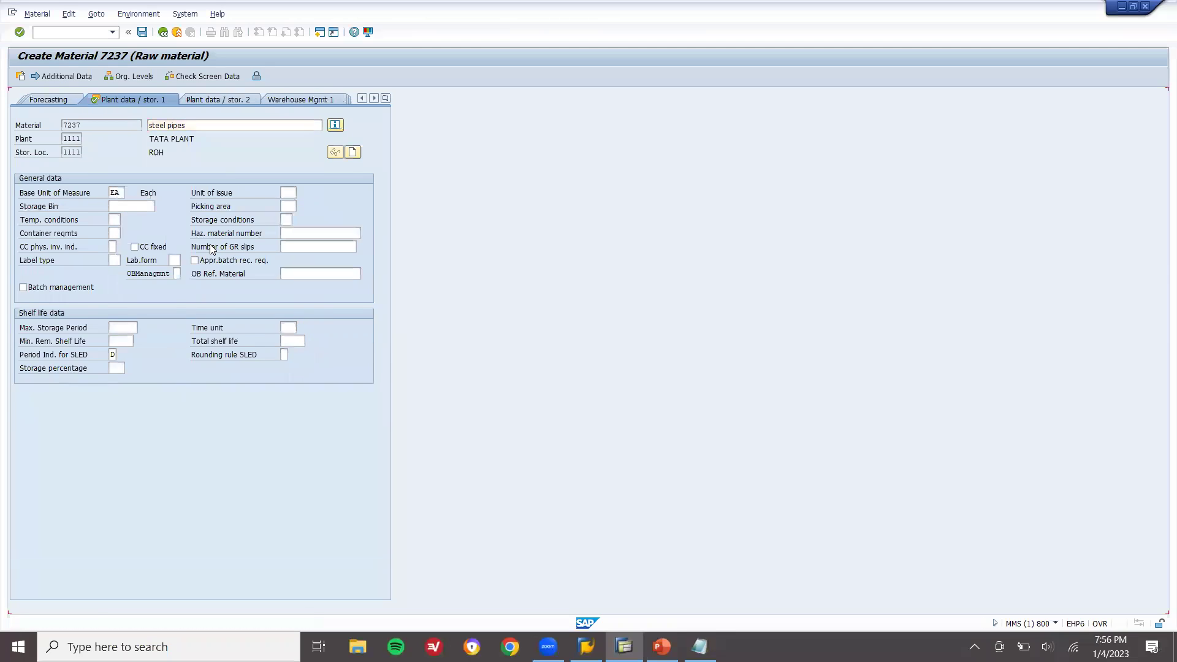
key("Return")
left_click(212, 251)
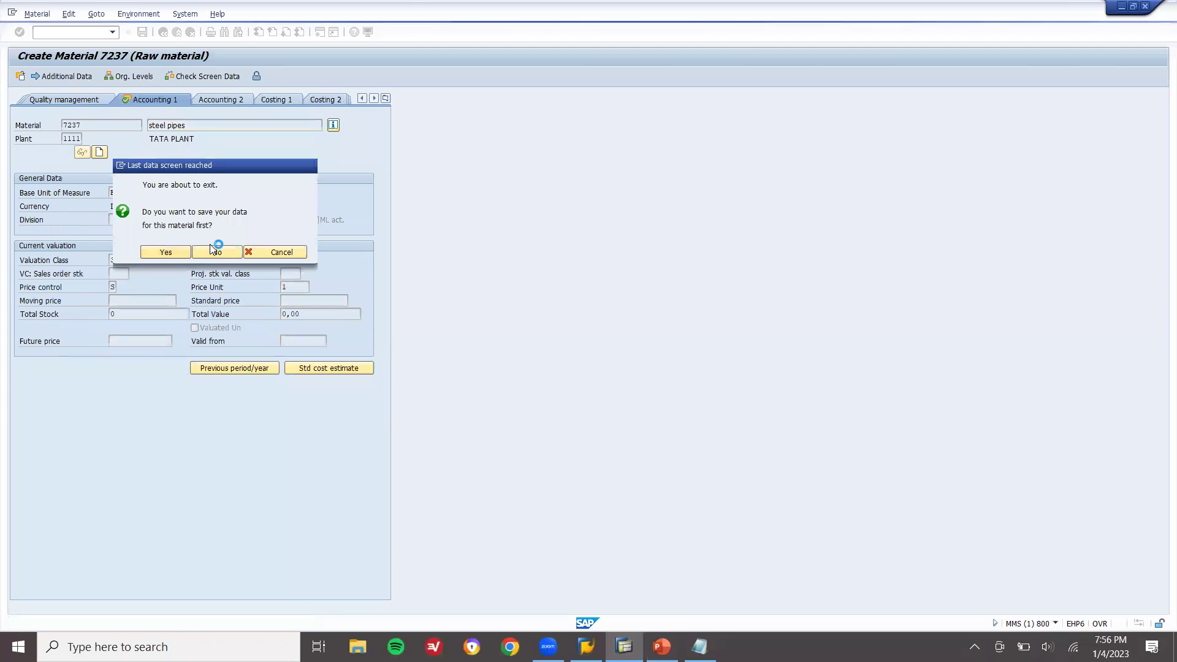
Step: Note the material number 7237 on the third line in Notepad, and return to the SAP Easy Access screen
key("alt+Tab")
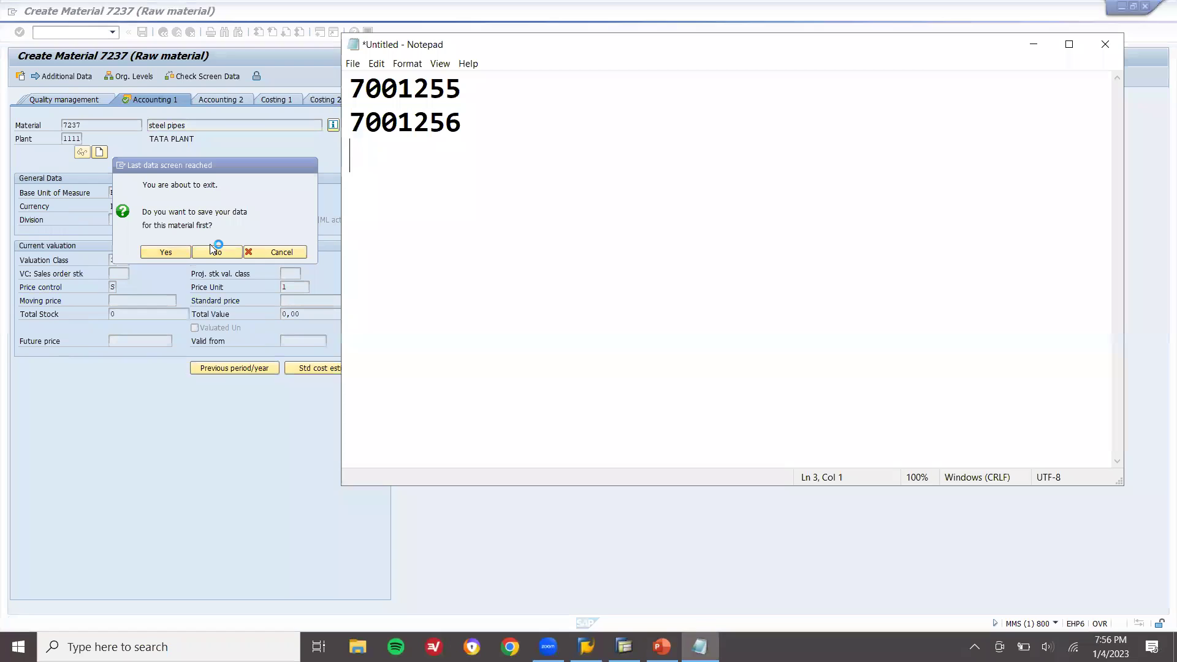
type("723")
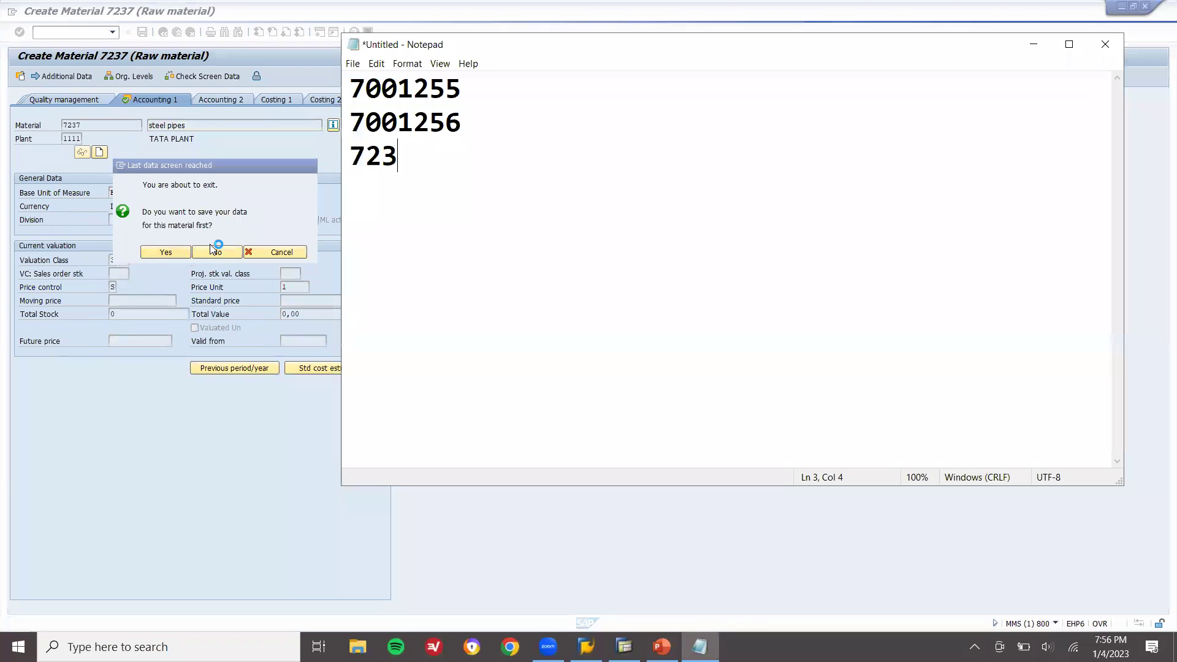
type("7")
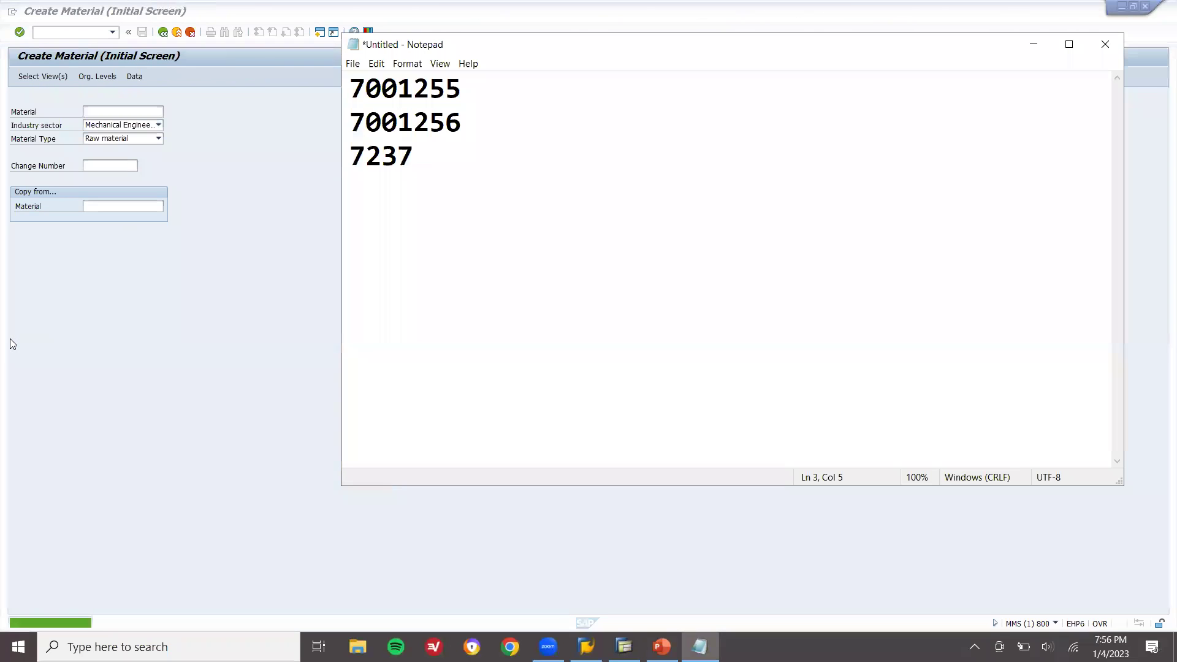
key("alt+Tab")
key("F3")
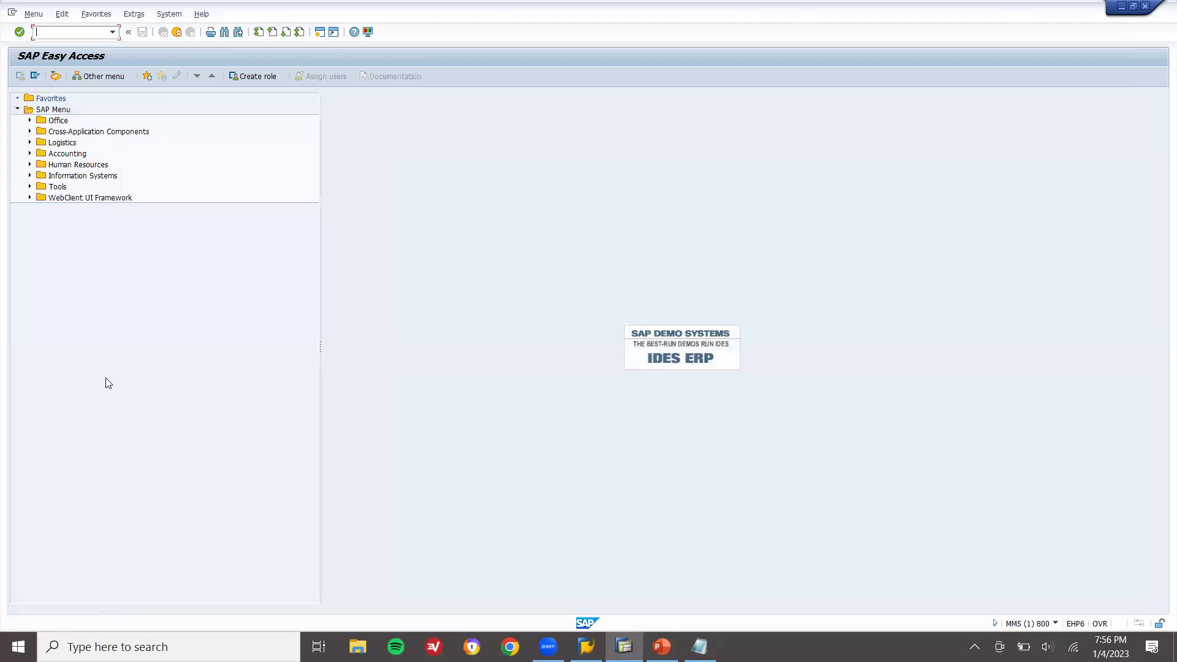
Step: Start a standard purchasing info record for vendor jki inds p ltd chennai and material 7237, with purchasing organization and plant 1111
type("me11")
key("Return")
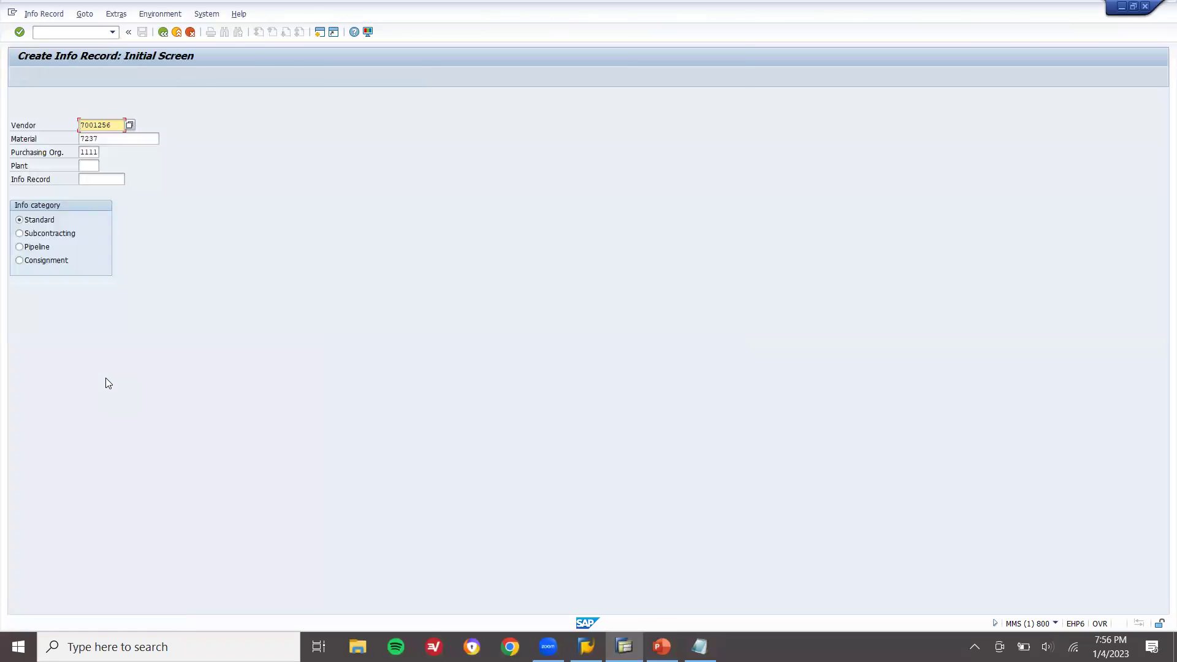
key("Tab")
key("Tab")
key("Tab")
type("1111")
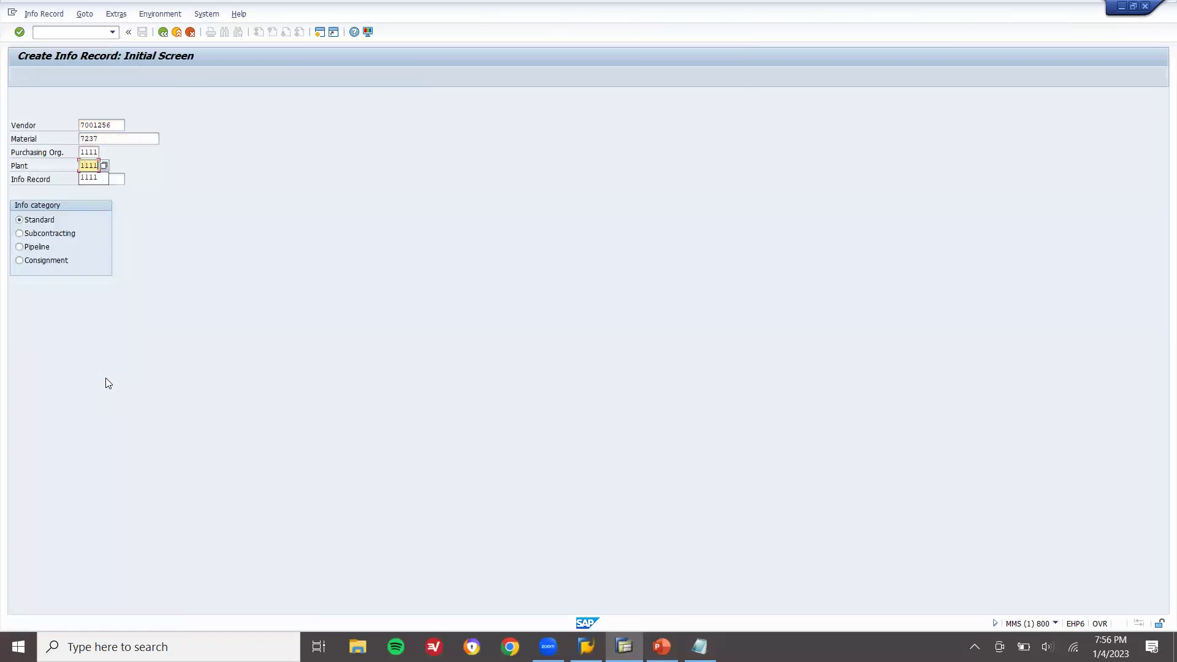
left_click(117, 122)
left_click(111, 141)
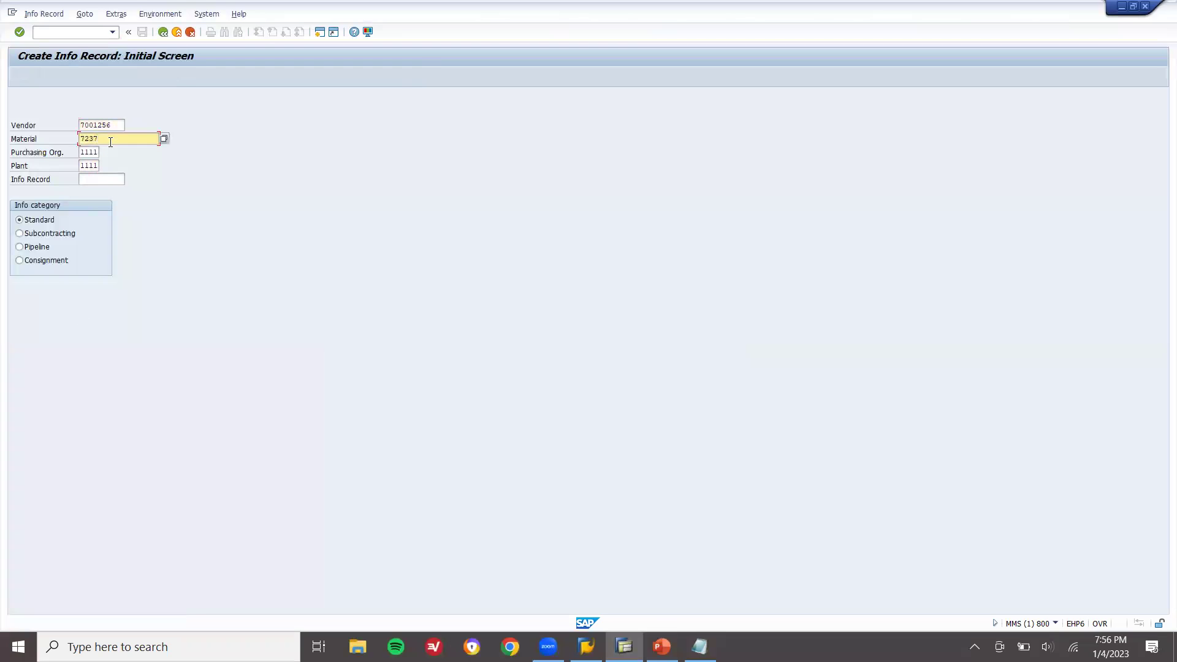
key("Tab")
key("Tab")
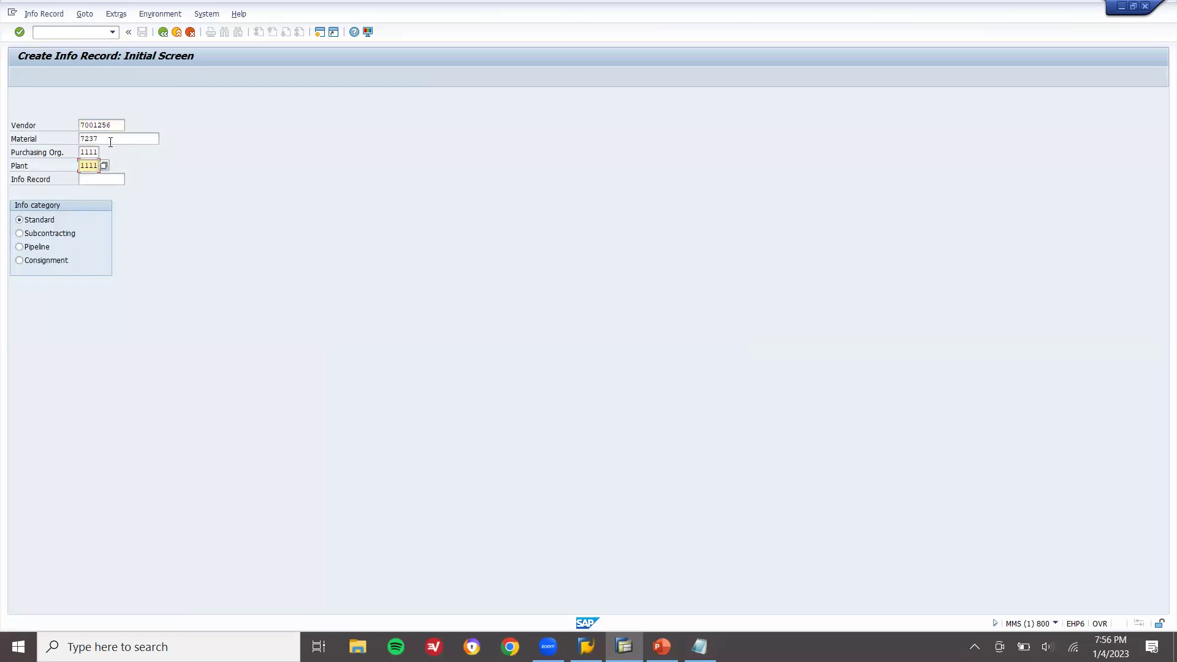
key("Return")
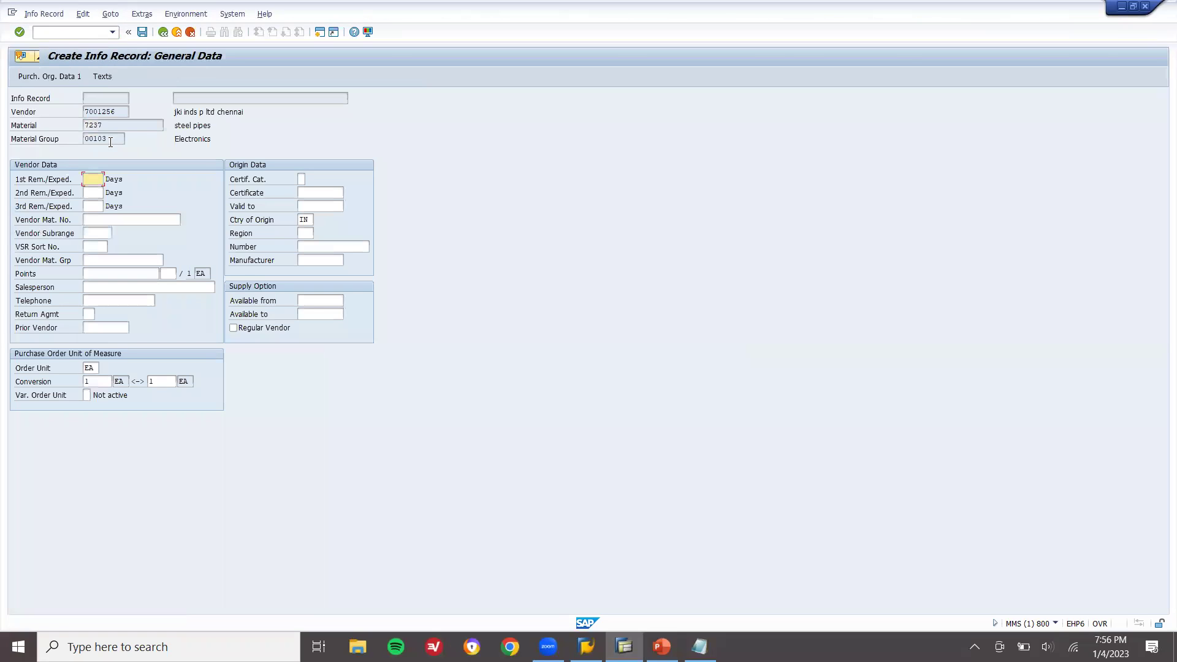
Step: Set the info record's standard quantity to 100 EA and net price to 1100 INR, and save it
key("Return")
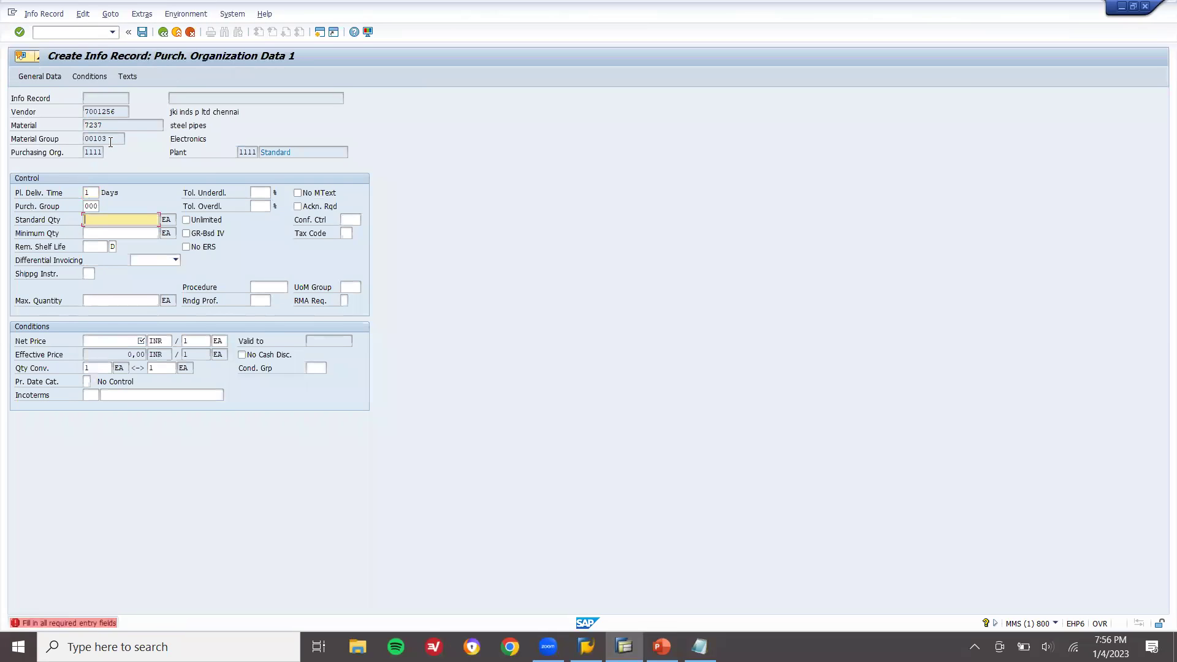
type("100")
key("Return")
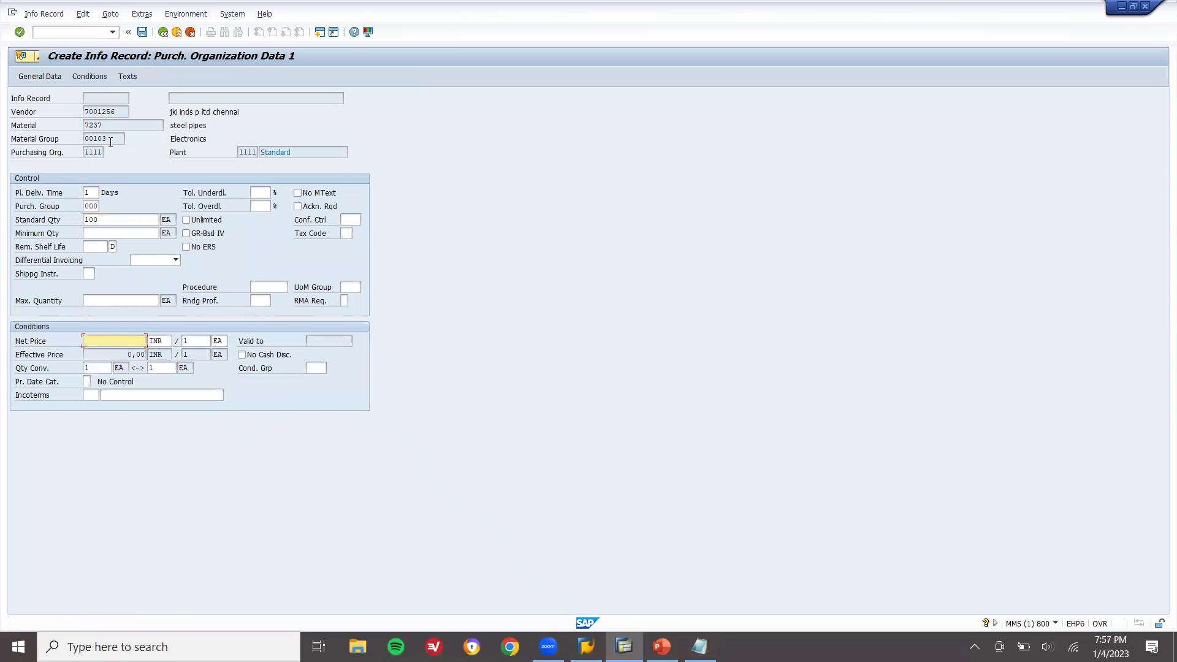
type("1100")
key("Return")
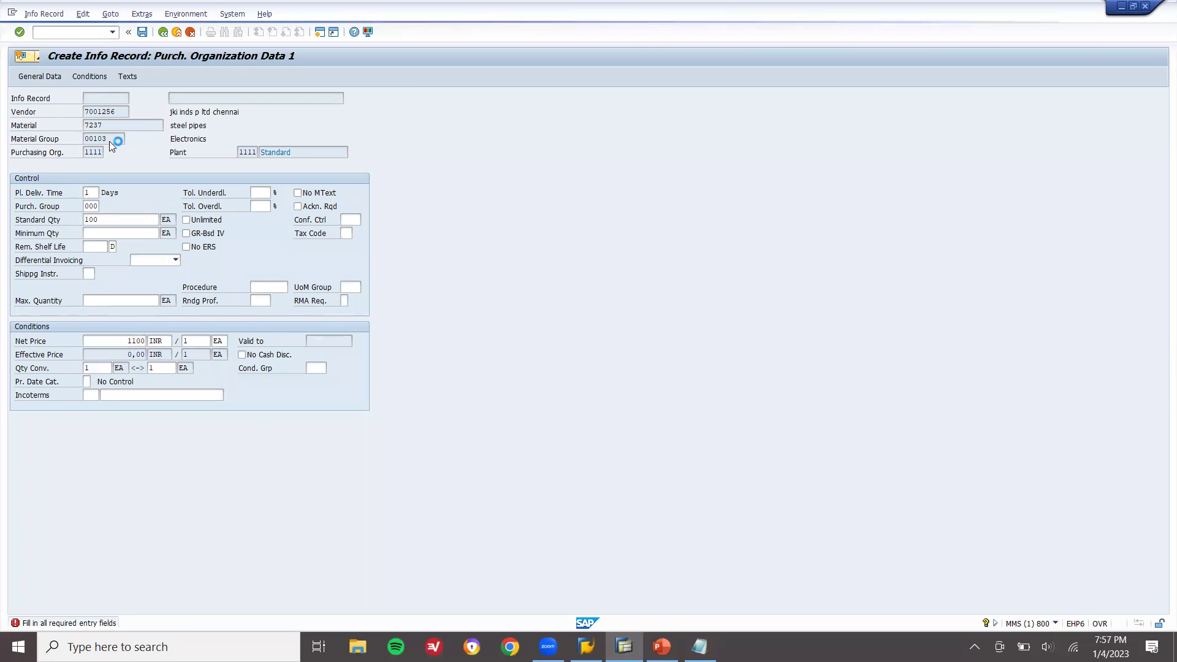
key("Return")
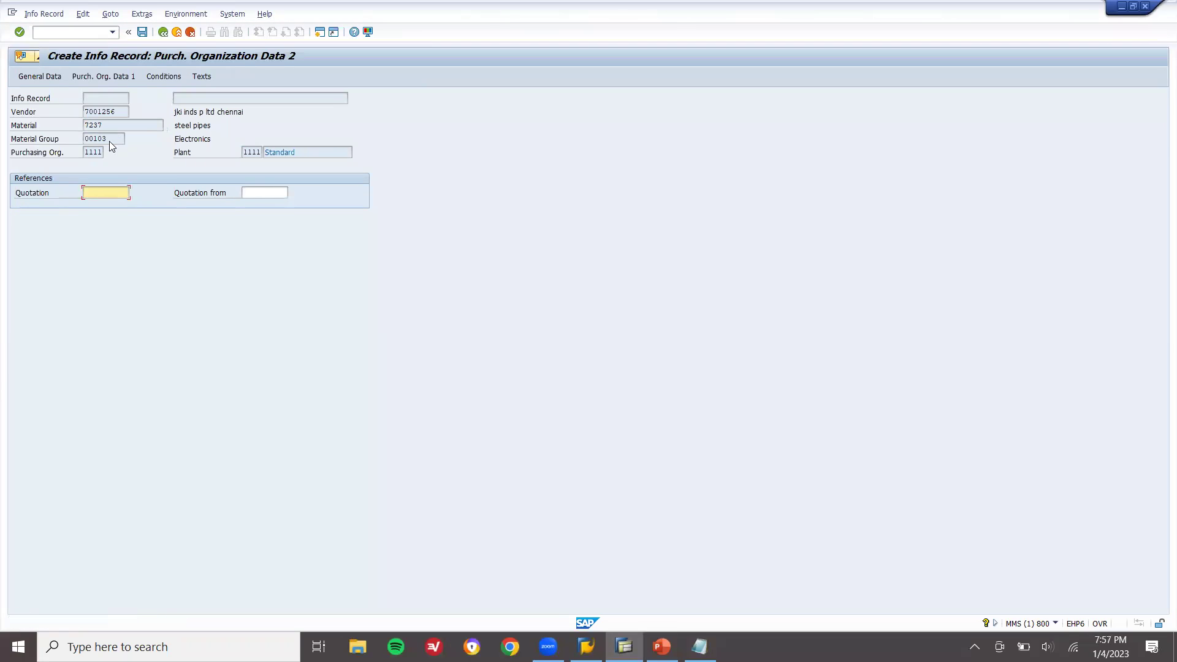
key("F3")
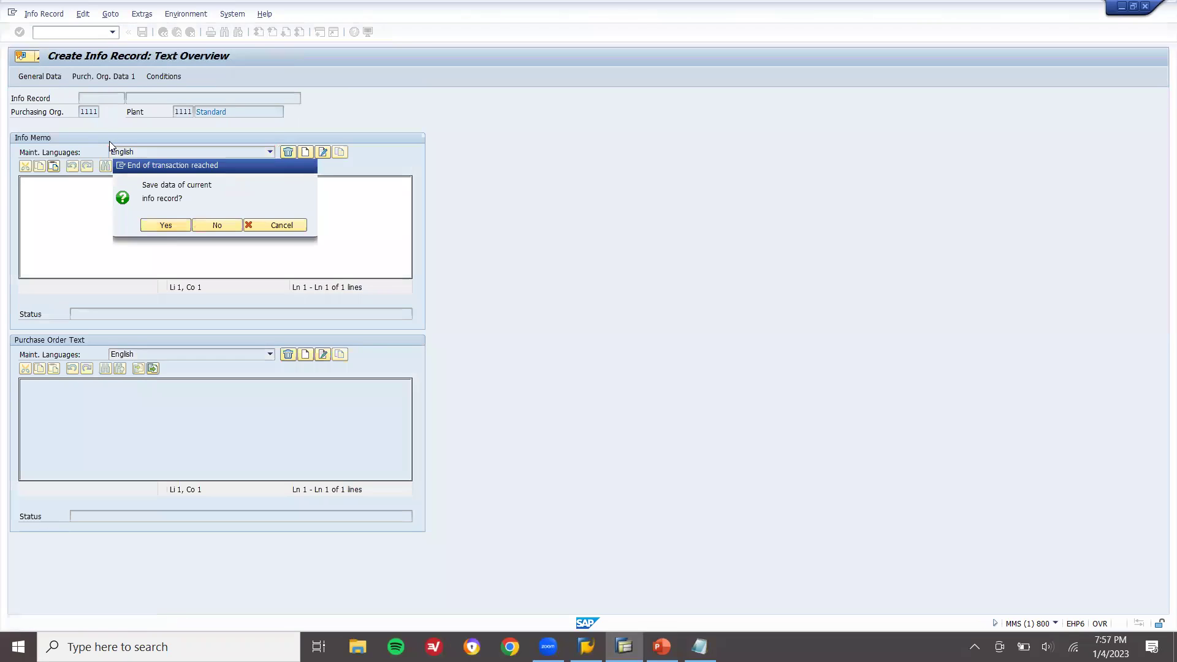
key("Return")
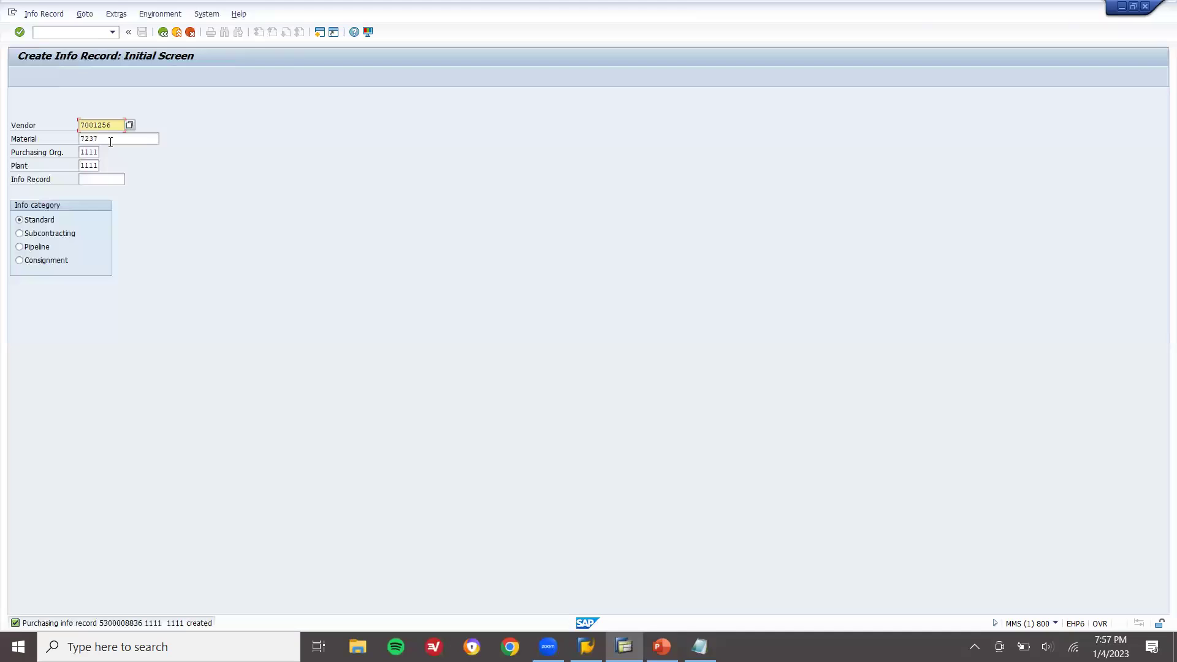
Step: Check the first vendor's number in Notepad, and start an info record for hk inds india chennai with the same material, purchasing organization and plant
key("alt+Tab")
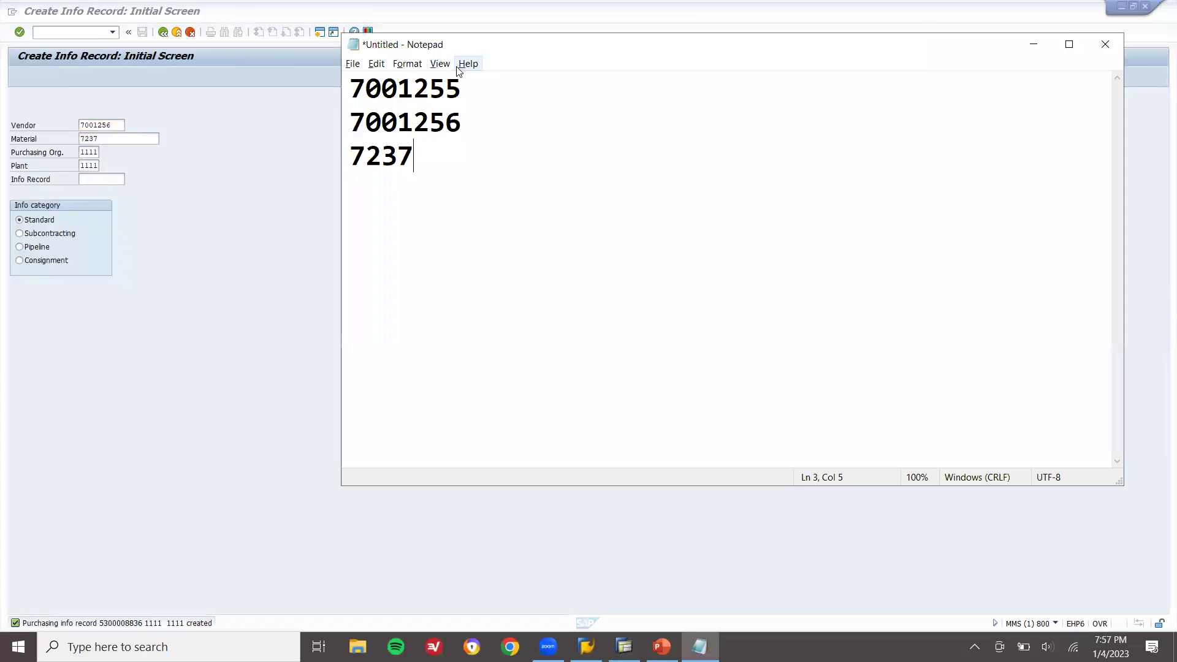
left_click(130, 111)
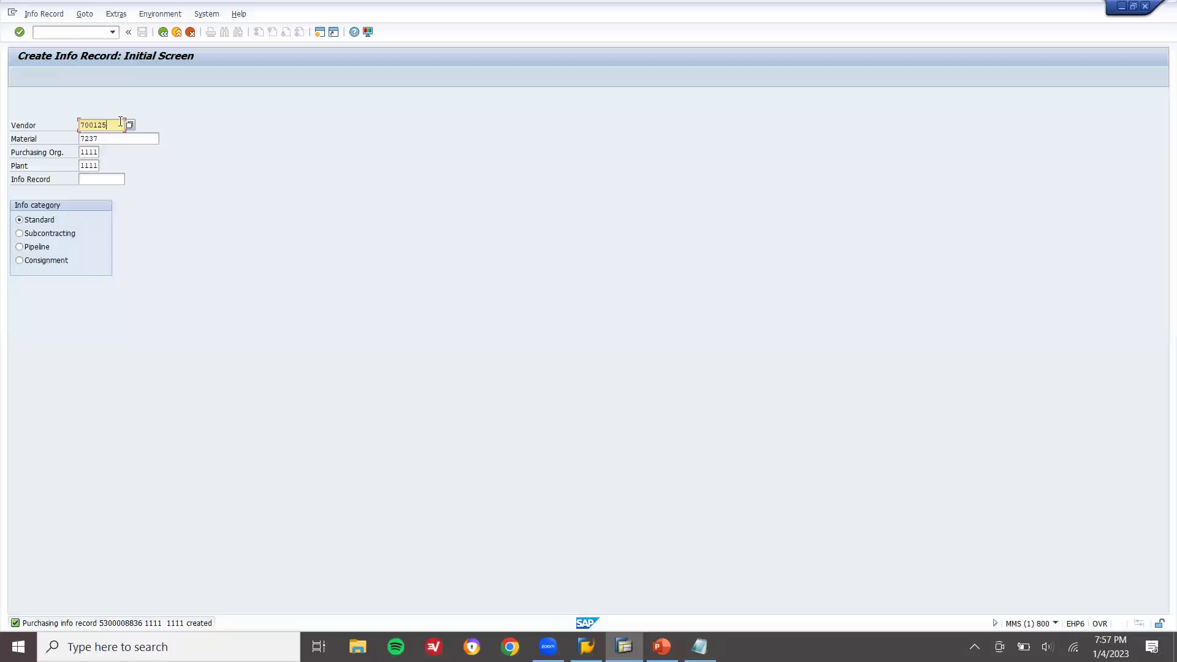
key("Return")
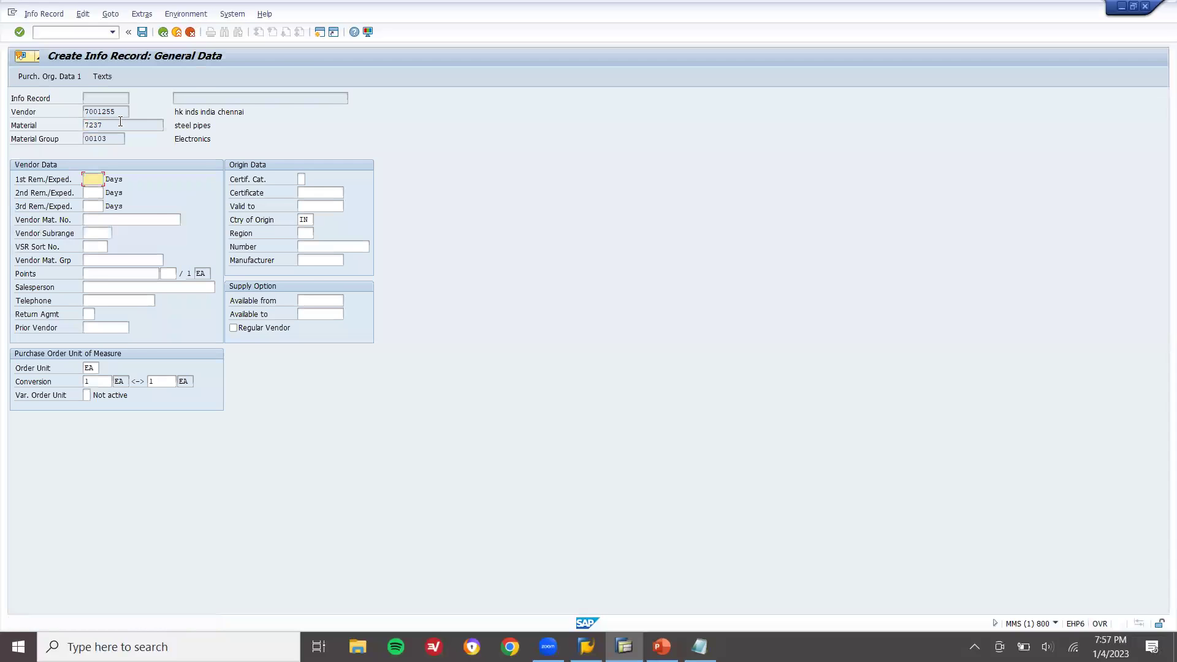
Step: Set the hk inds india chennai info record's planned delivery time to 1 day and standard quantity to 100 EA
key("Return")
type("1")
key("Return")
type("100")
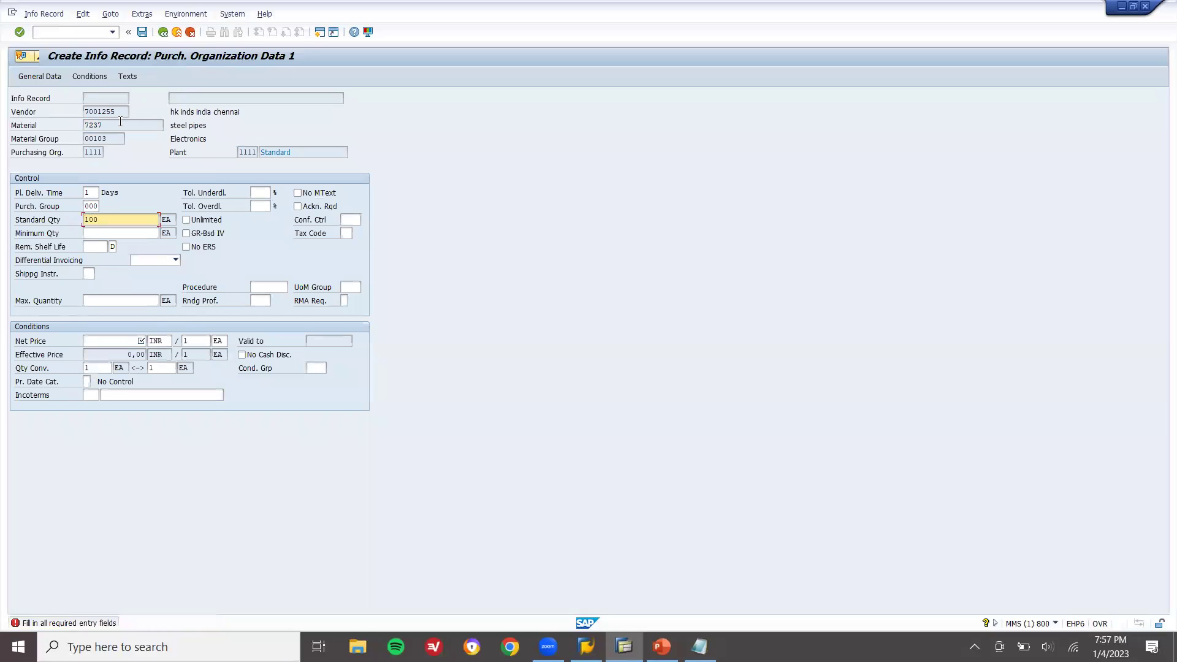
key("Return")
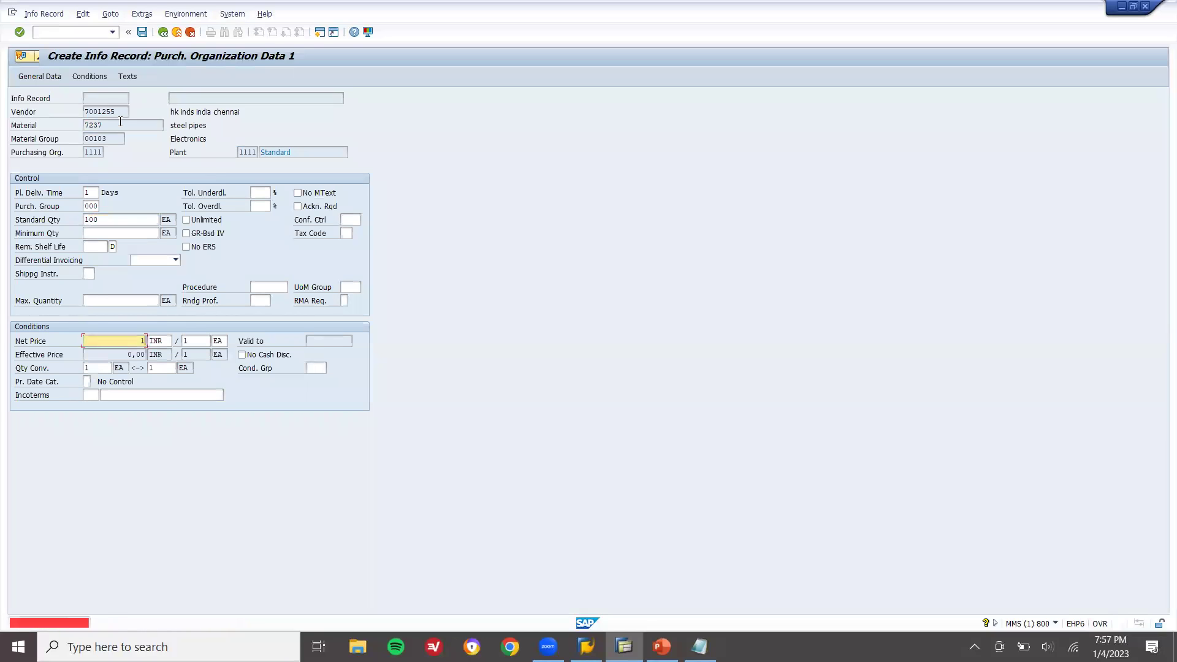
Step: Set the info record's net price to 1200 INR, save it, and return to the SAP Easy Access screen
type("1200")
key("Return")
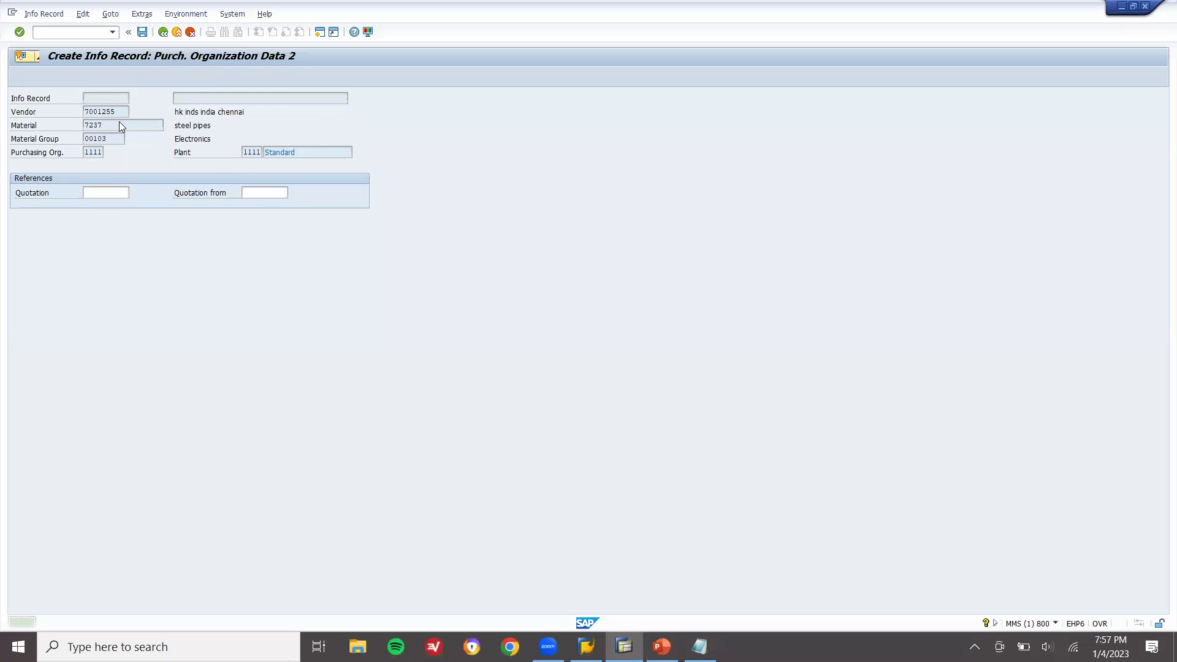
key("Return")
key("Return")
key("Return")
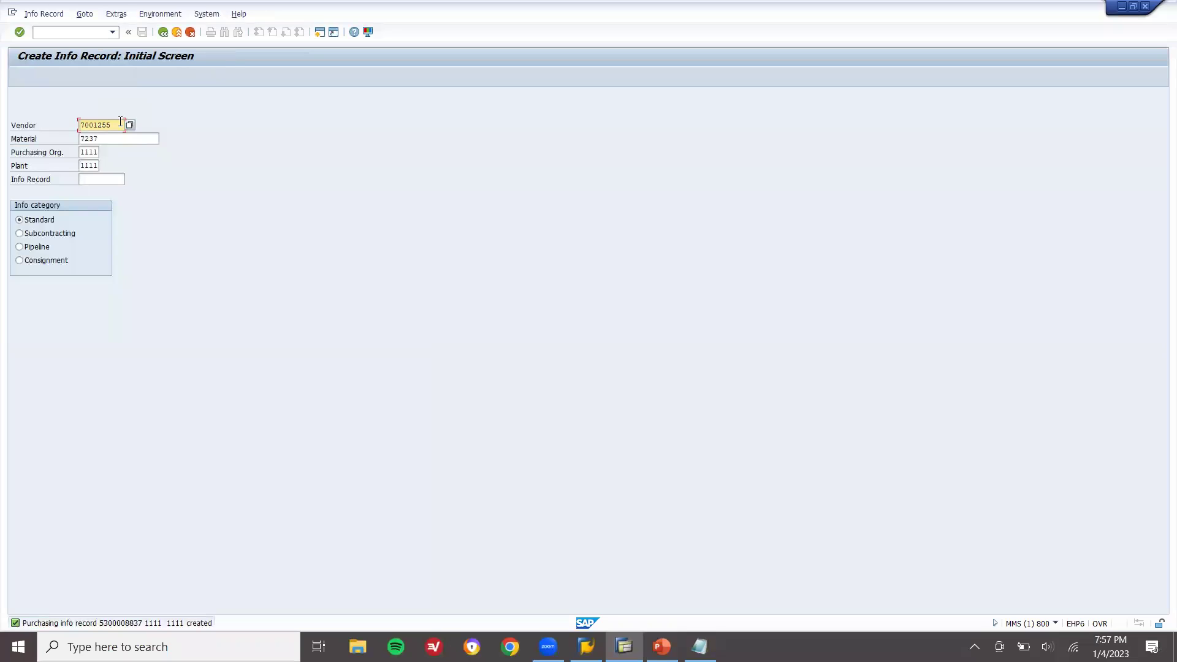
key("F3")
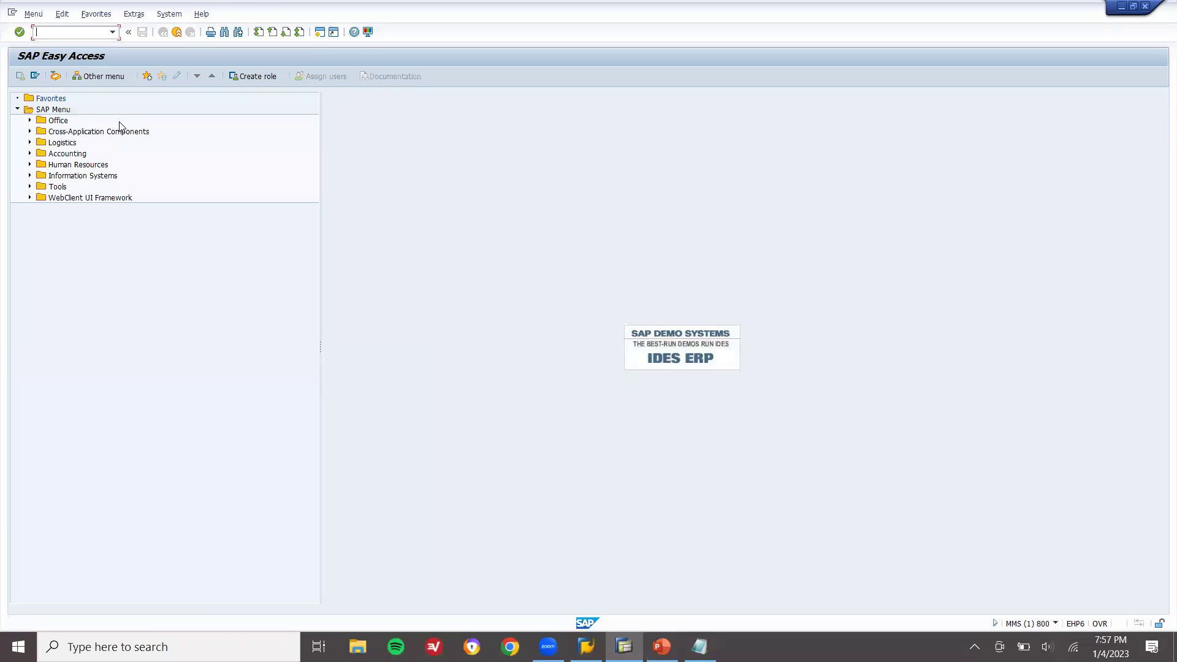
Step: Check the two vendor numbers in Notepad, and open source list maintenance (ME01) for material 7237 in plant 1111
key("alt+Tab")
left_click(360, 87)
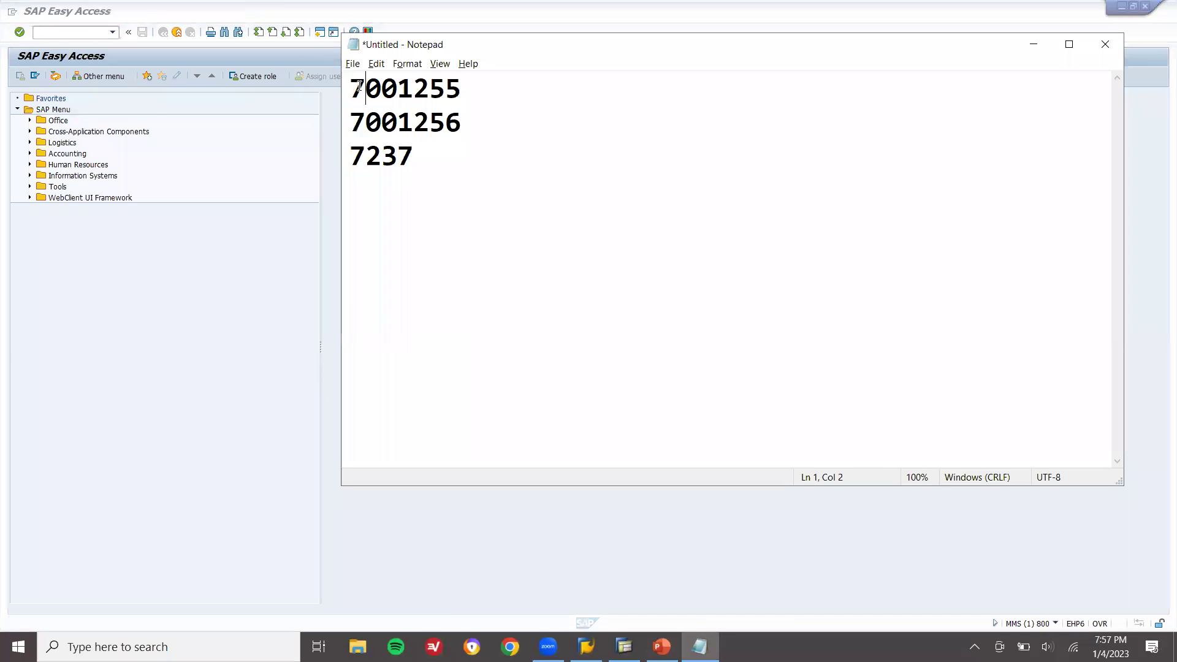
left_click(467, 106, "shift")
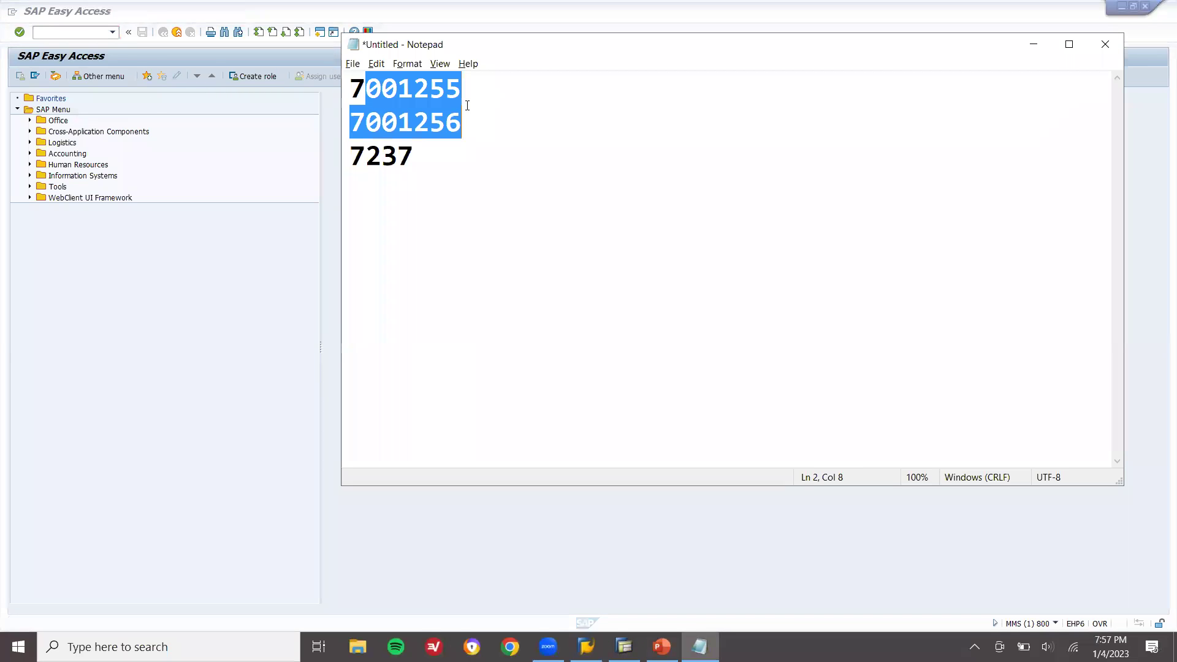
left_click(49, 32)
type("ME0")
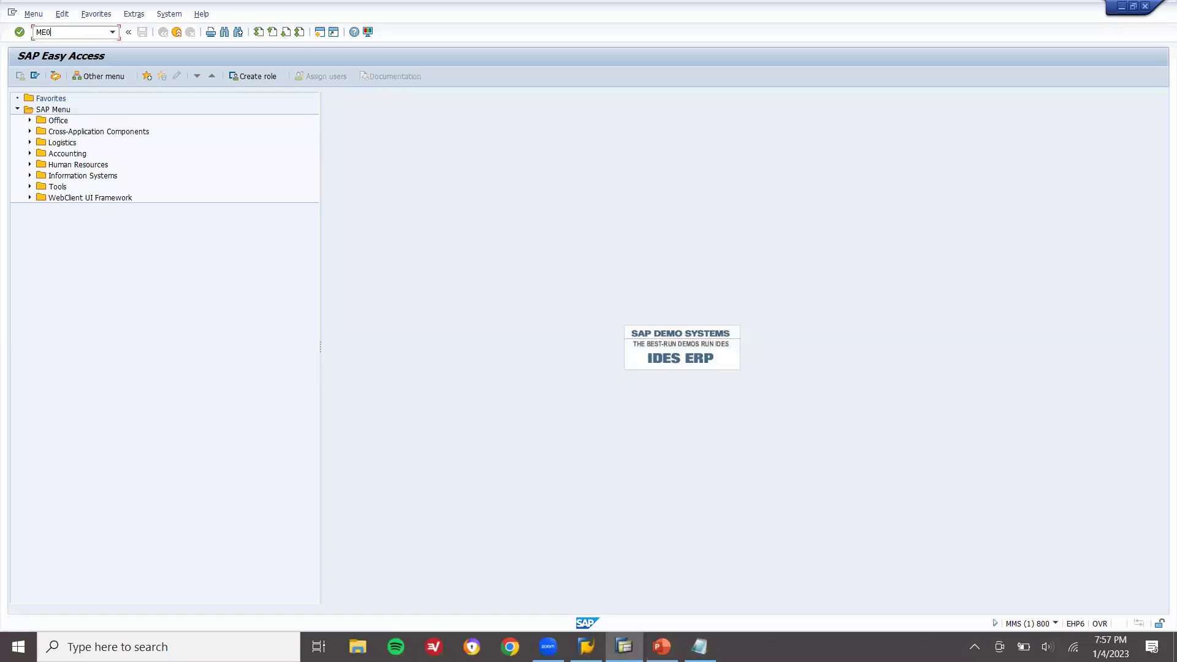
type("1")
key("Return")
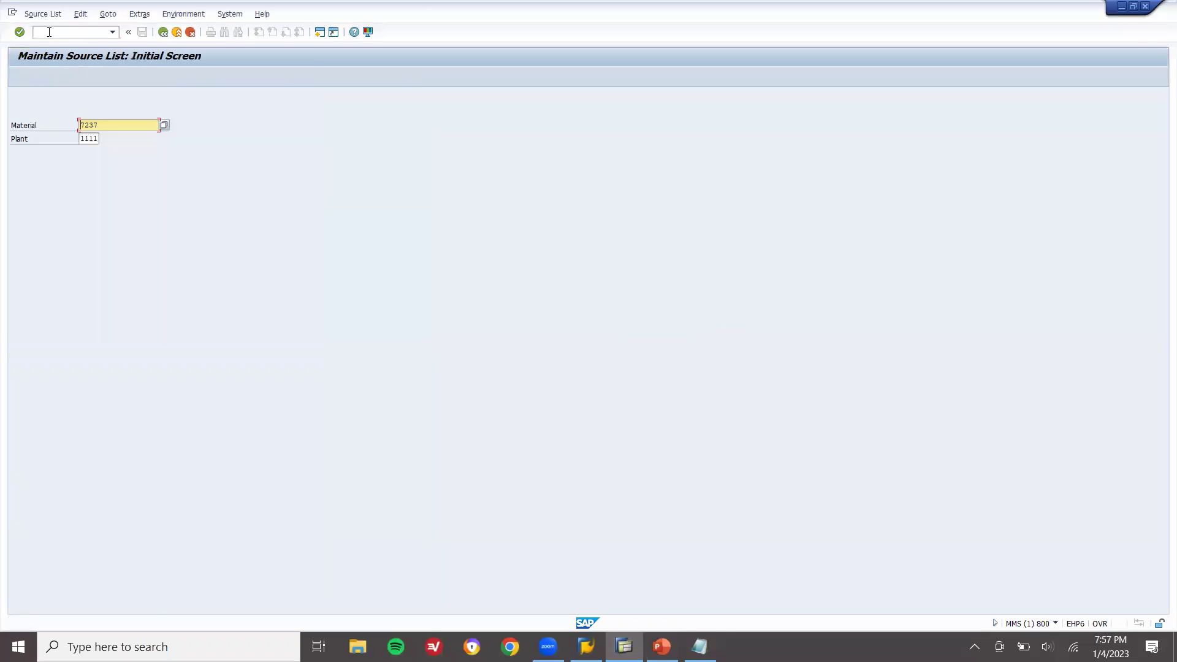
key("Return")
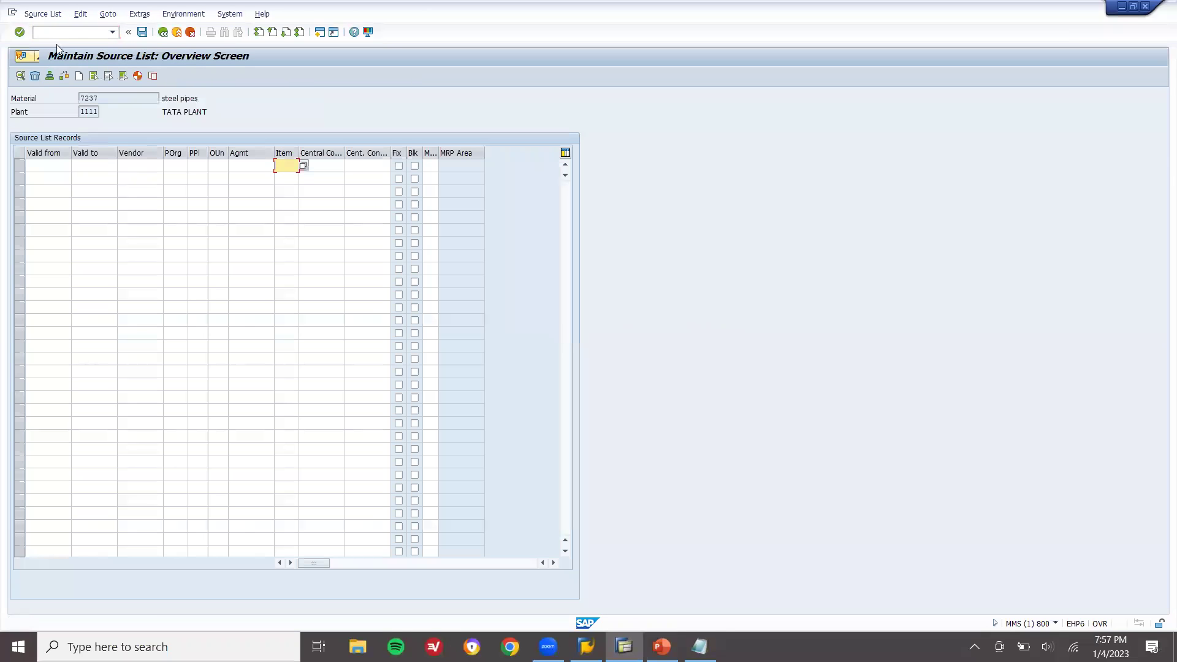
Step: Generate source list records for both vendors of the steel pipes, save the source list, and leave the transaction
left_click(138, 76)
left_click(228, 303)
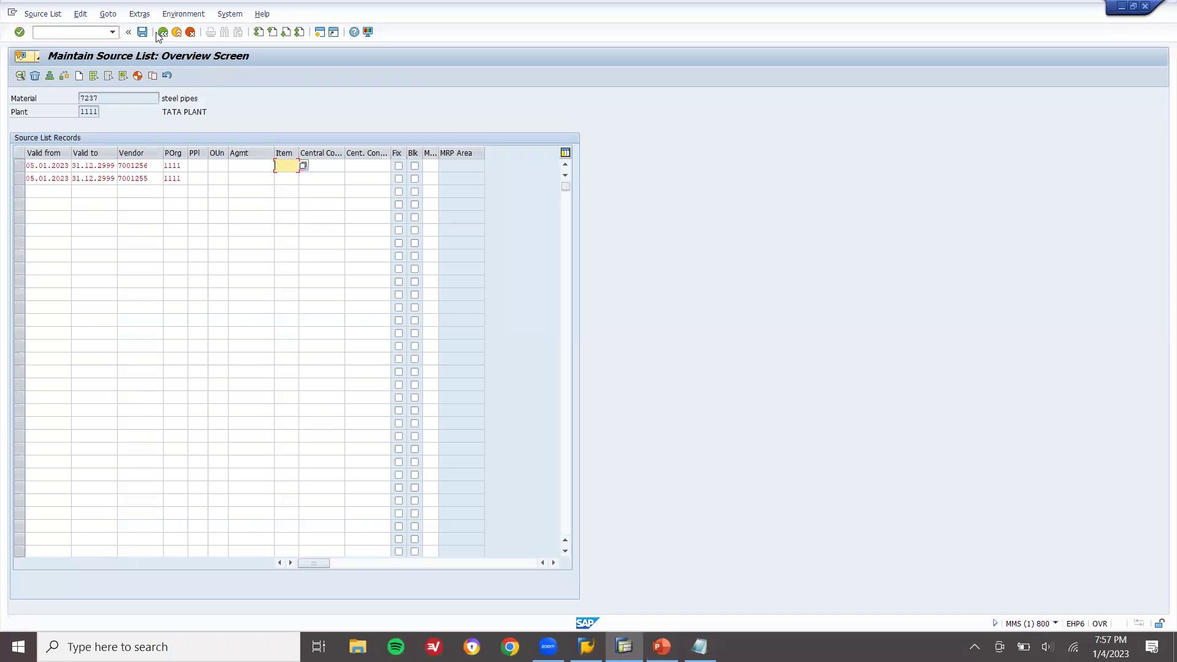
left_click(142, 32)
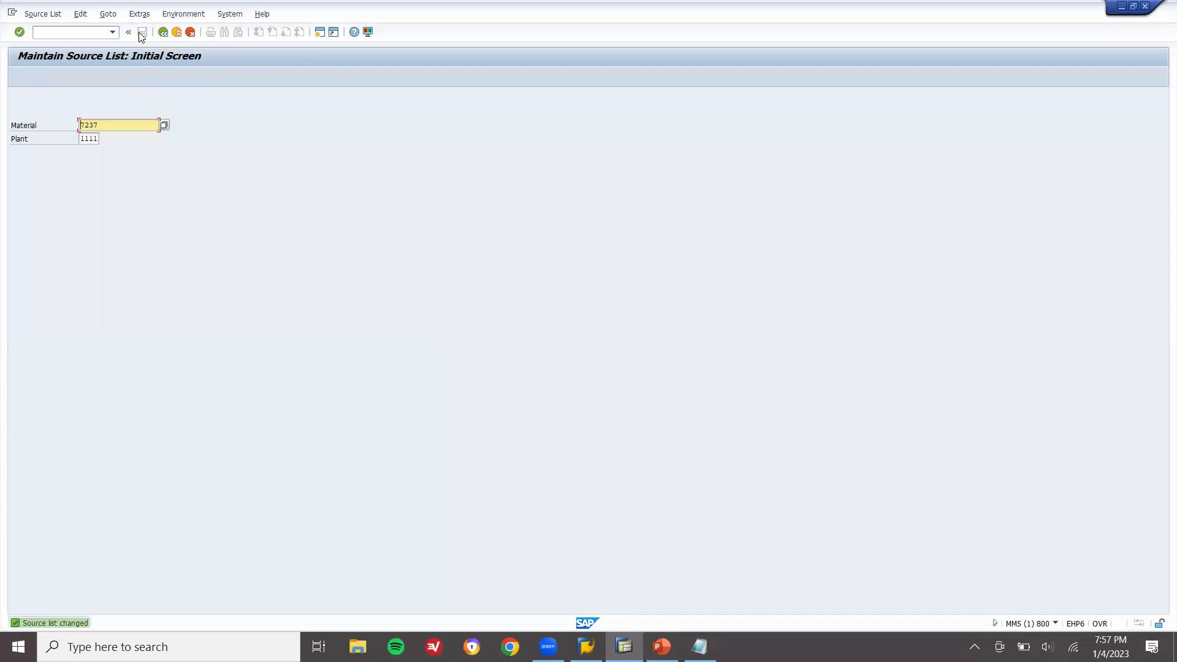
left_click(177, 33)
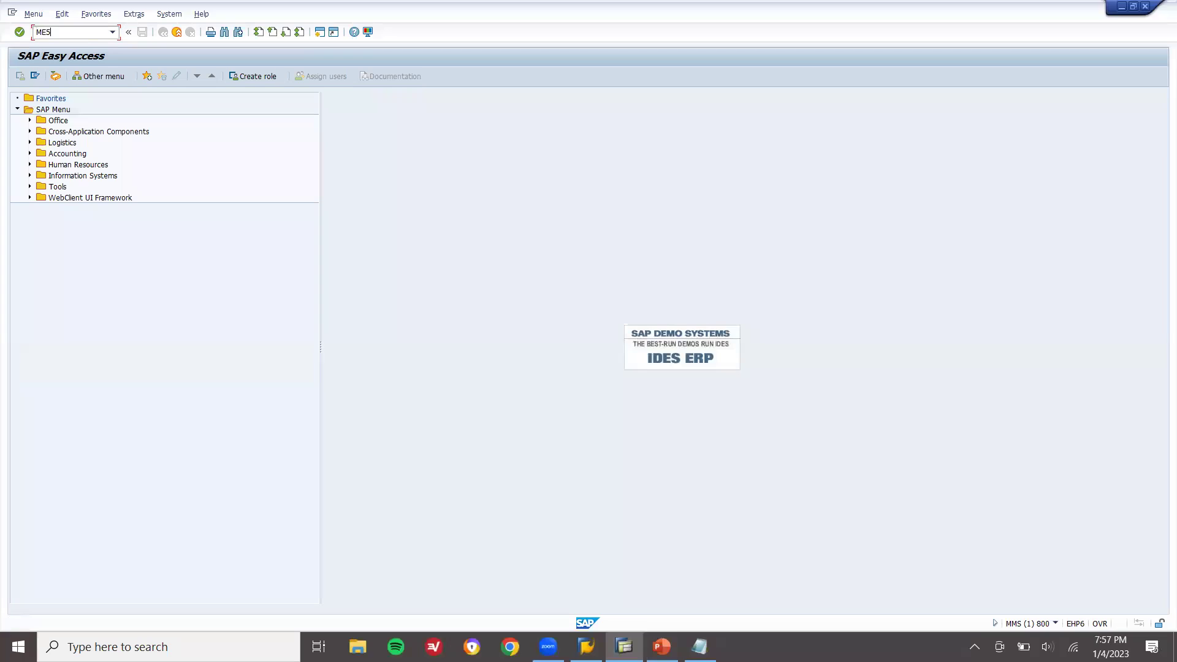
Step: Start a standard purchase requisition with source determination turned on, and check the material number in Notepad
key("Return")
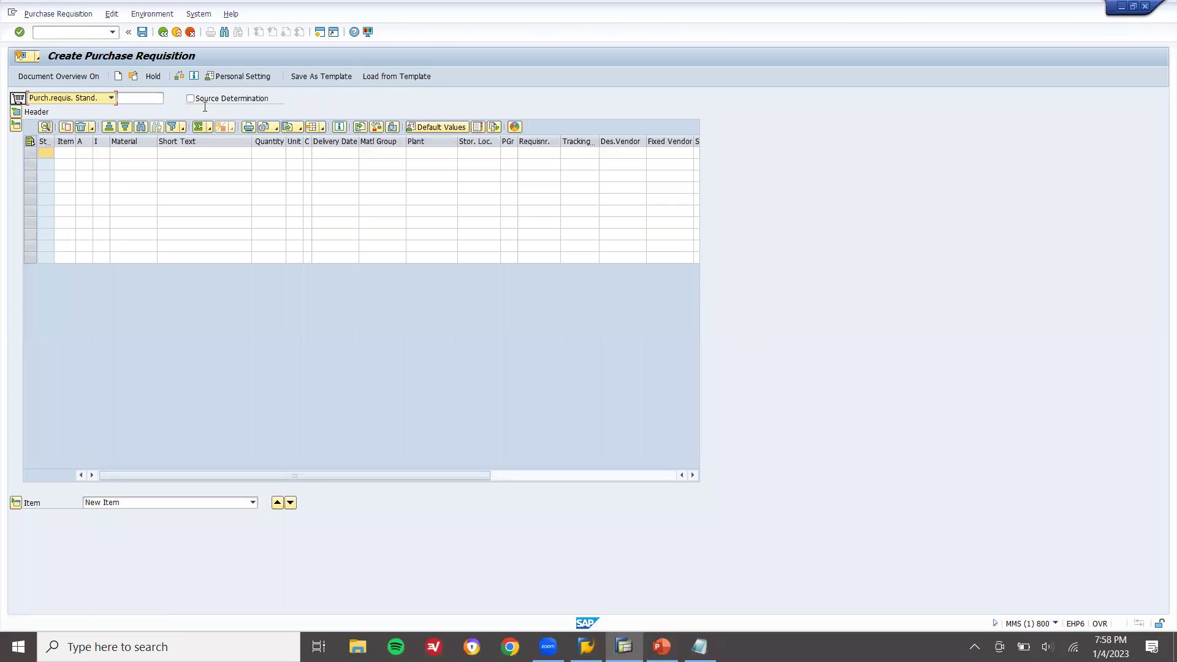
left_click(191, 99)
key("alt+Tab")
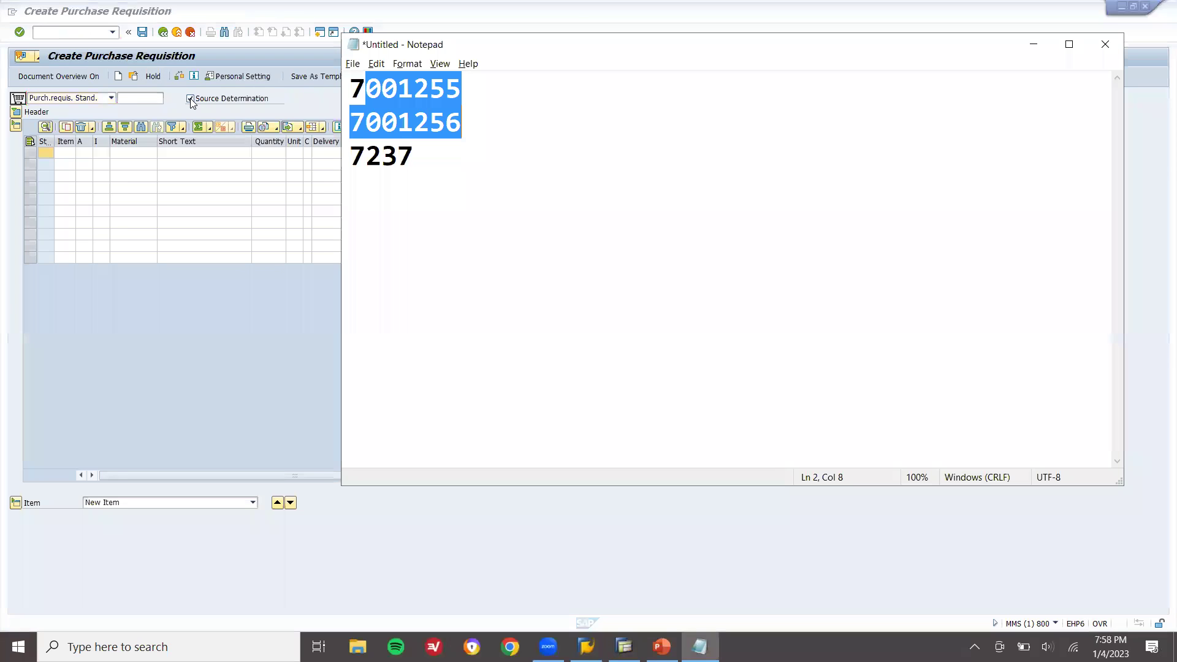
double_click(391, 149)
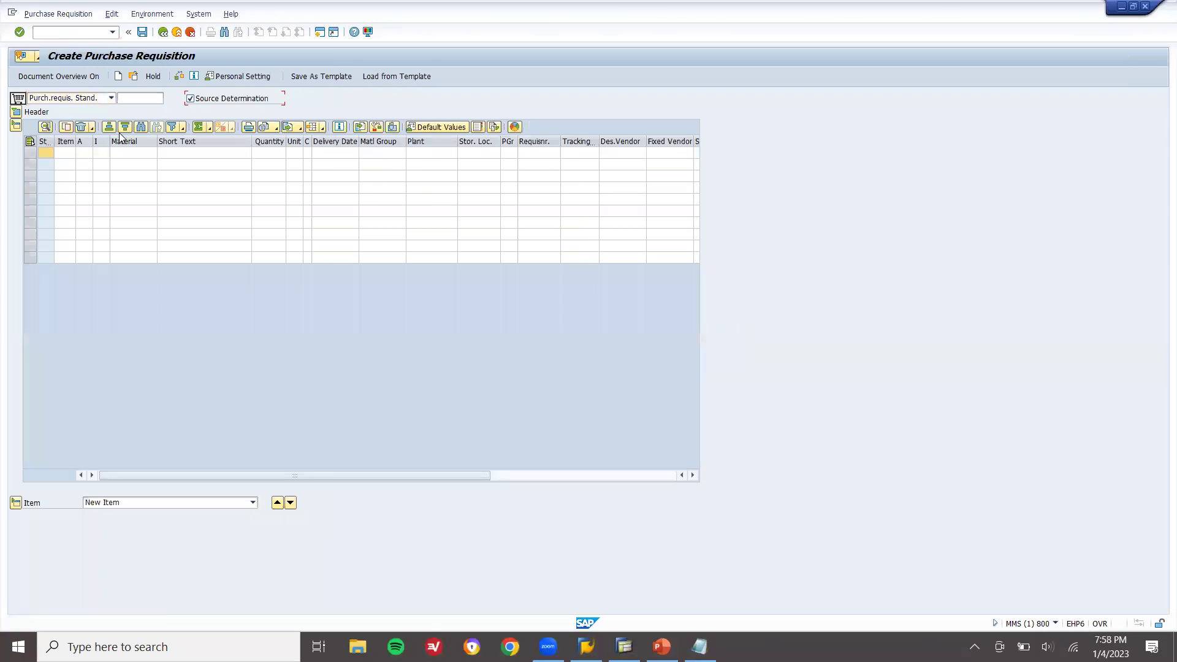
Step: Enter requisition item 10 with material 7237, plant 1111 and storage location 1111
left_click(121, 154)
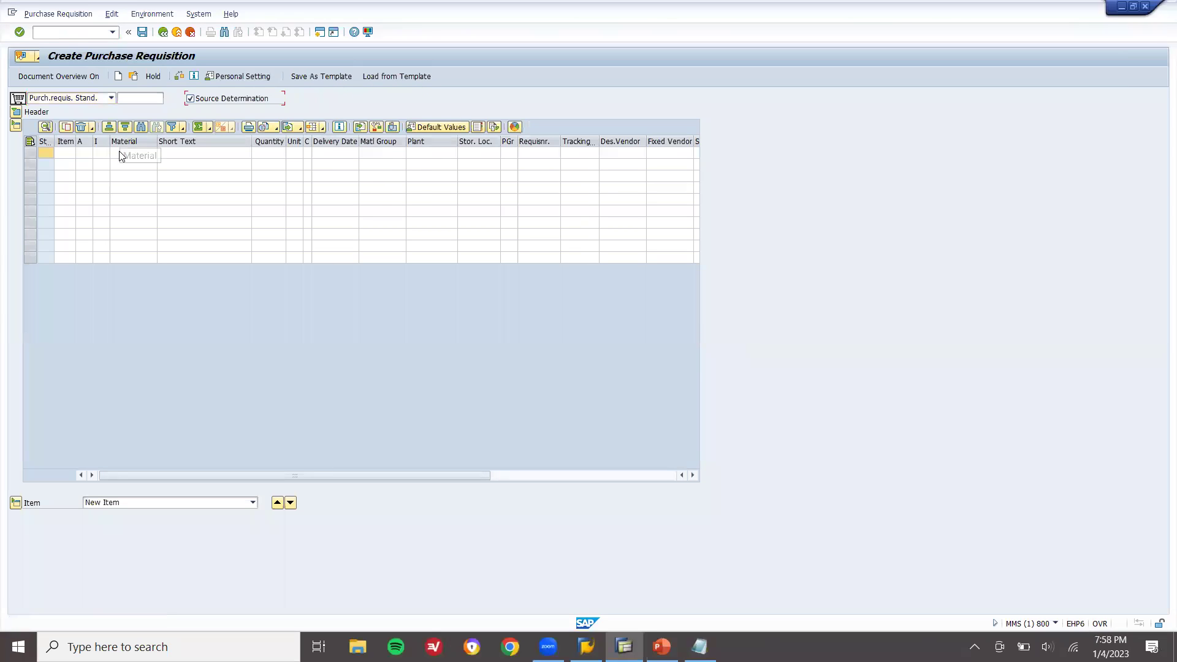
type("7237")
key("Return")
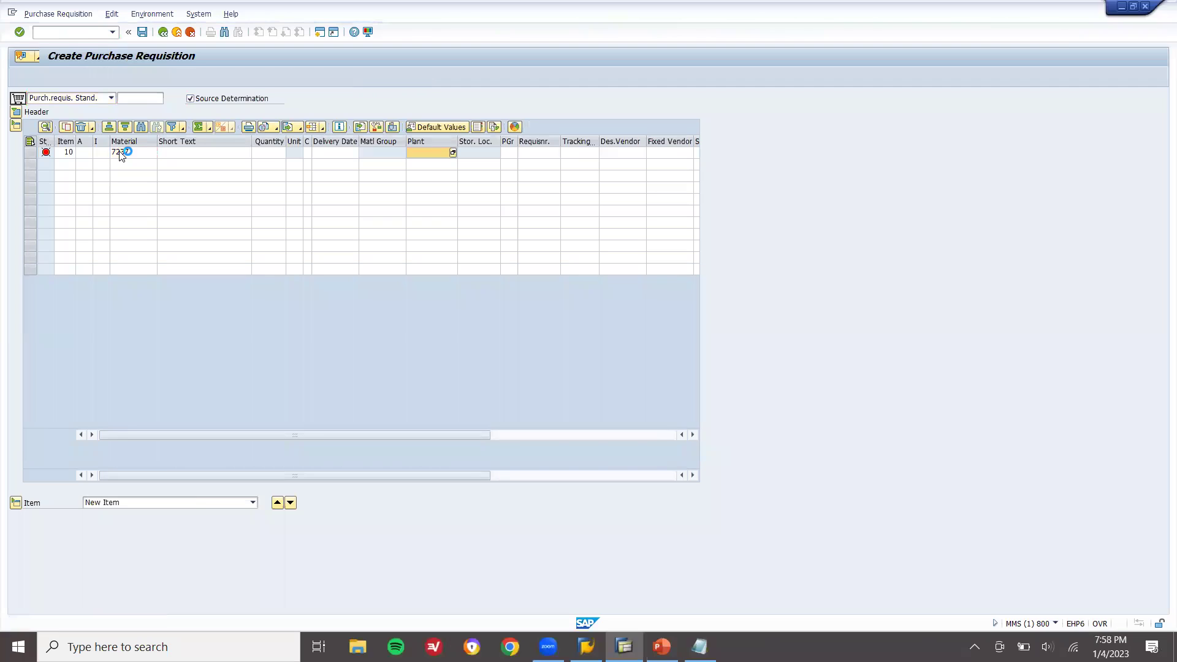
type("1111")
key("Return")
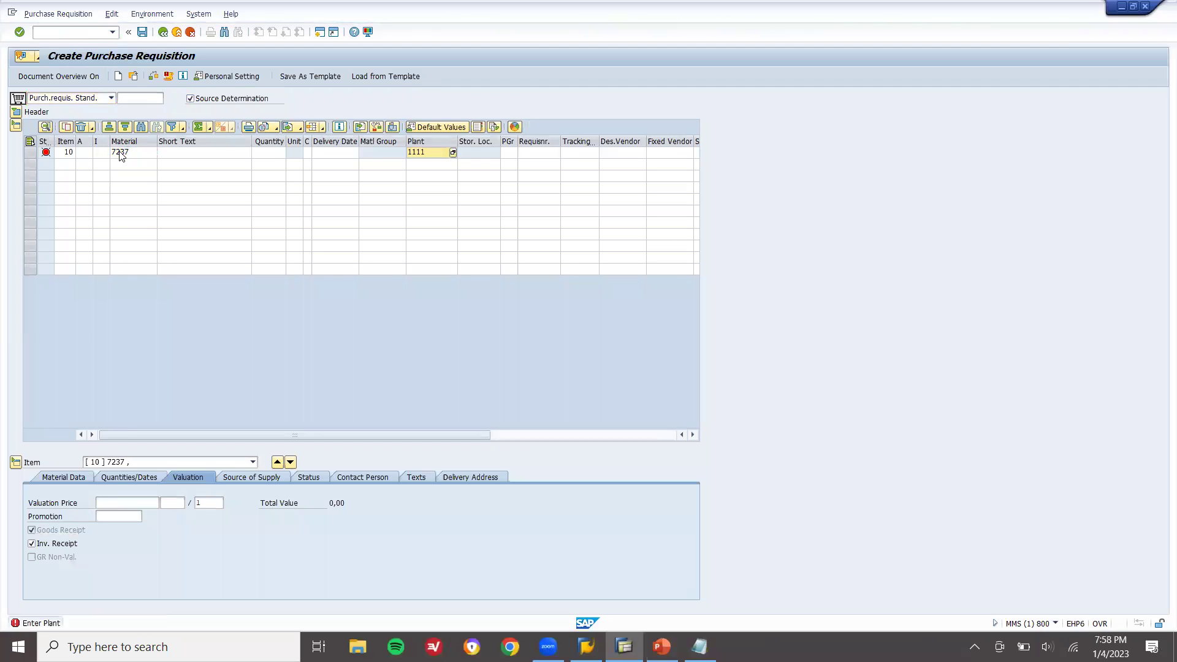
left_click(481, 153)
type("1111")
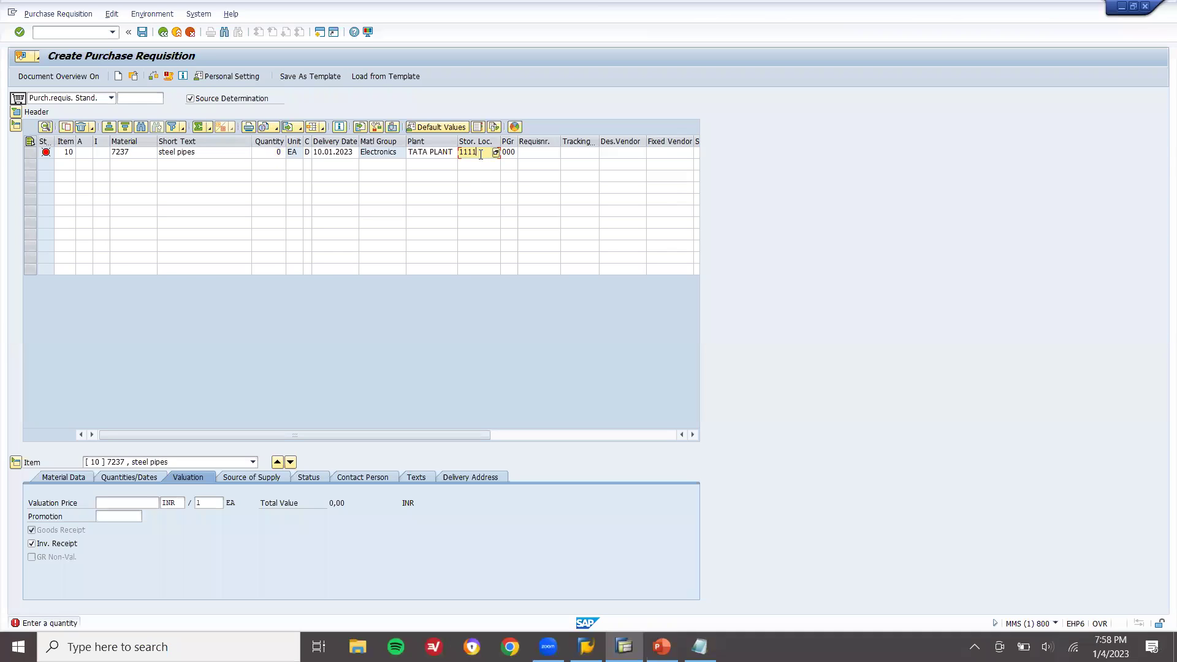
key("Return")
Step: Set the steel pipes item's quantity to 100 EA and its valuation price to 22 INR
type("1")
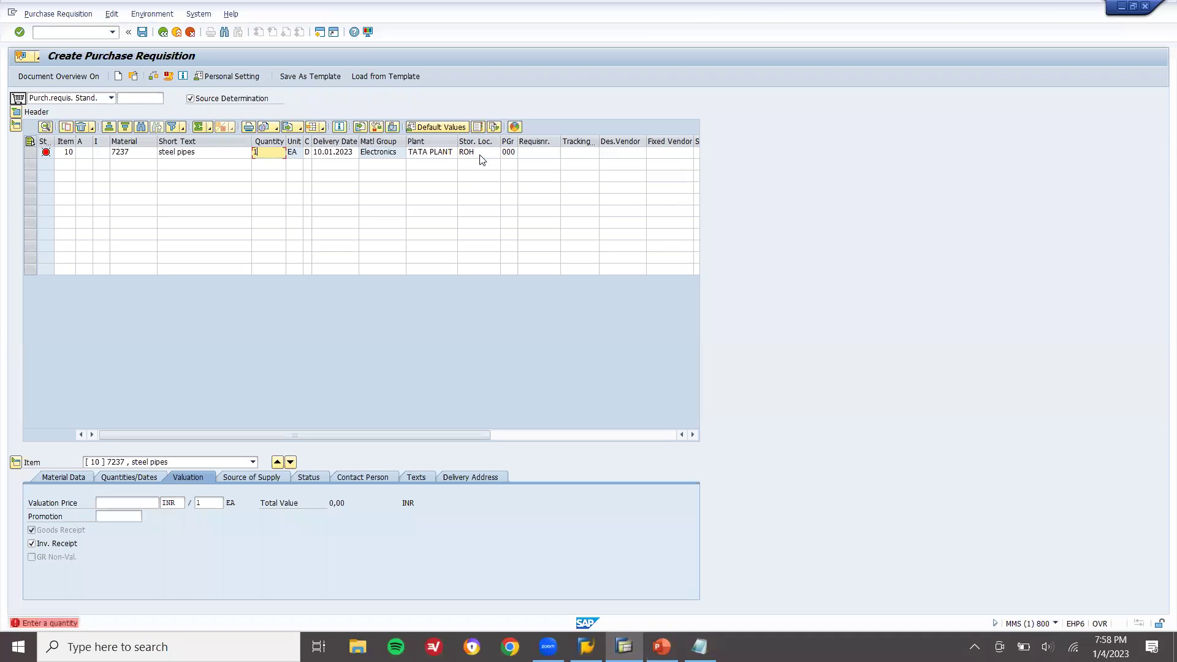
type("00")
key("Return")
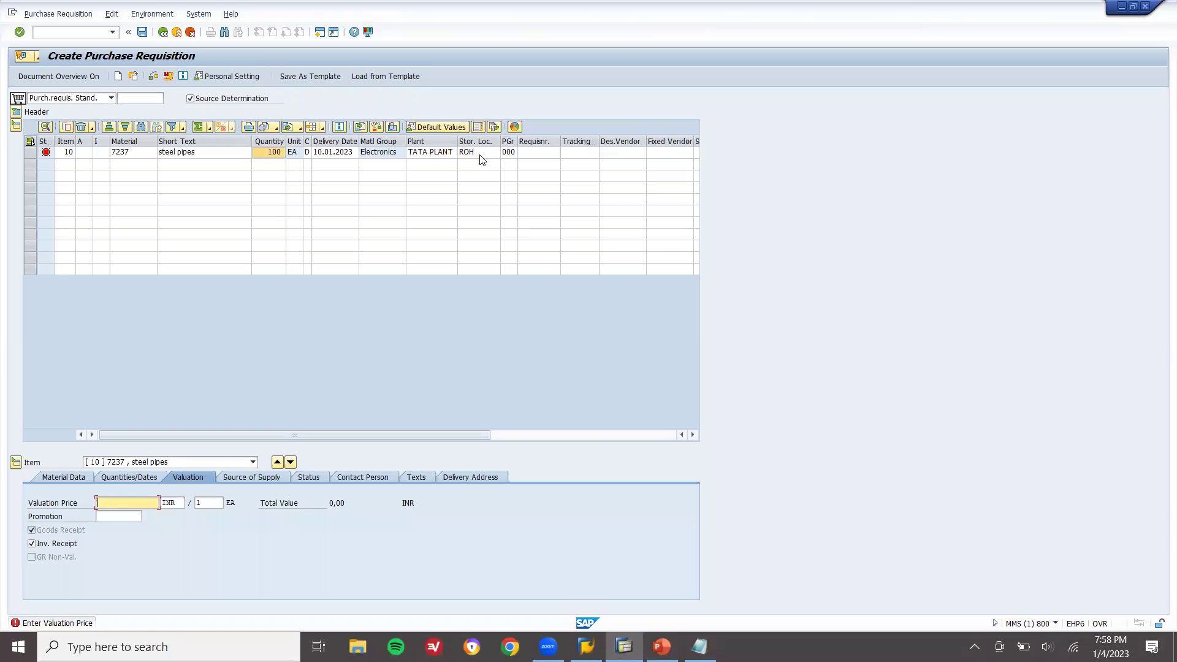
type("22")
key("Return")
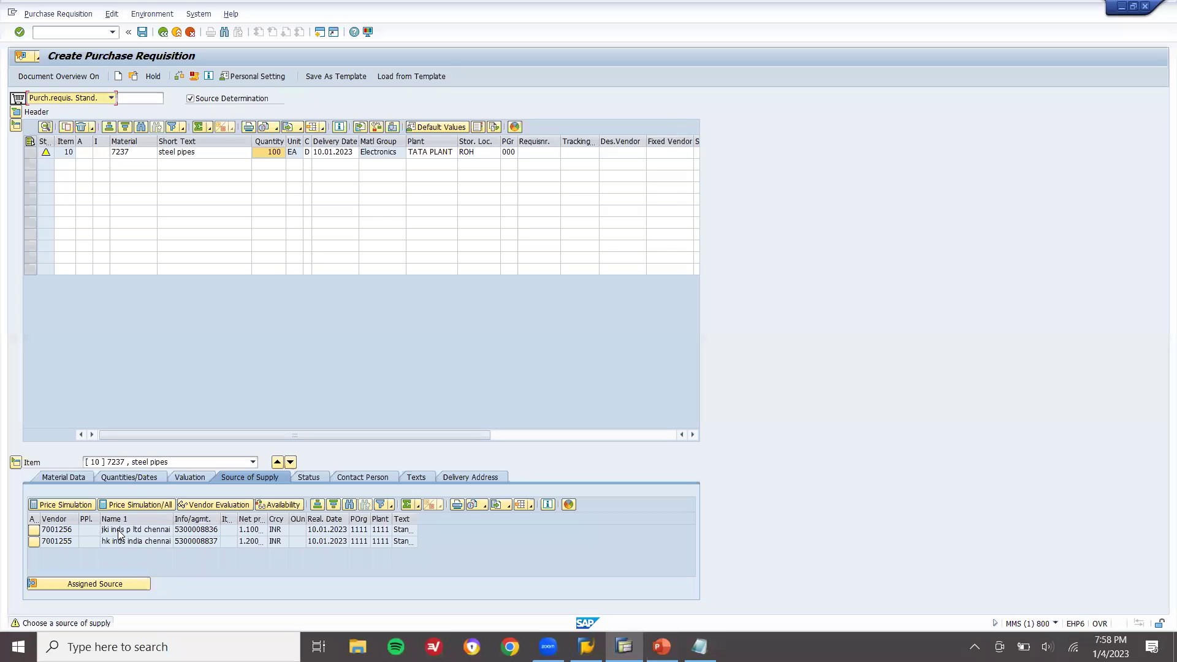
Step: Assign jki inds p ltd chennai as the item's source of supply, and save the purchase requisition
left_click(33, 531)
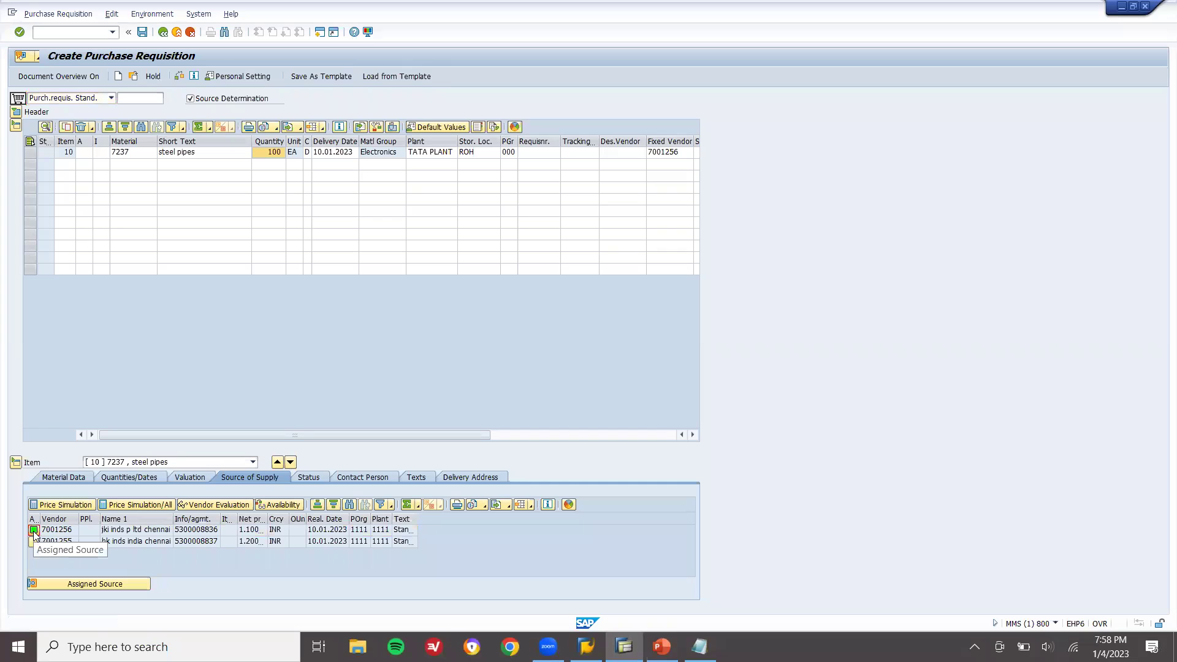
left_click(84, 584)
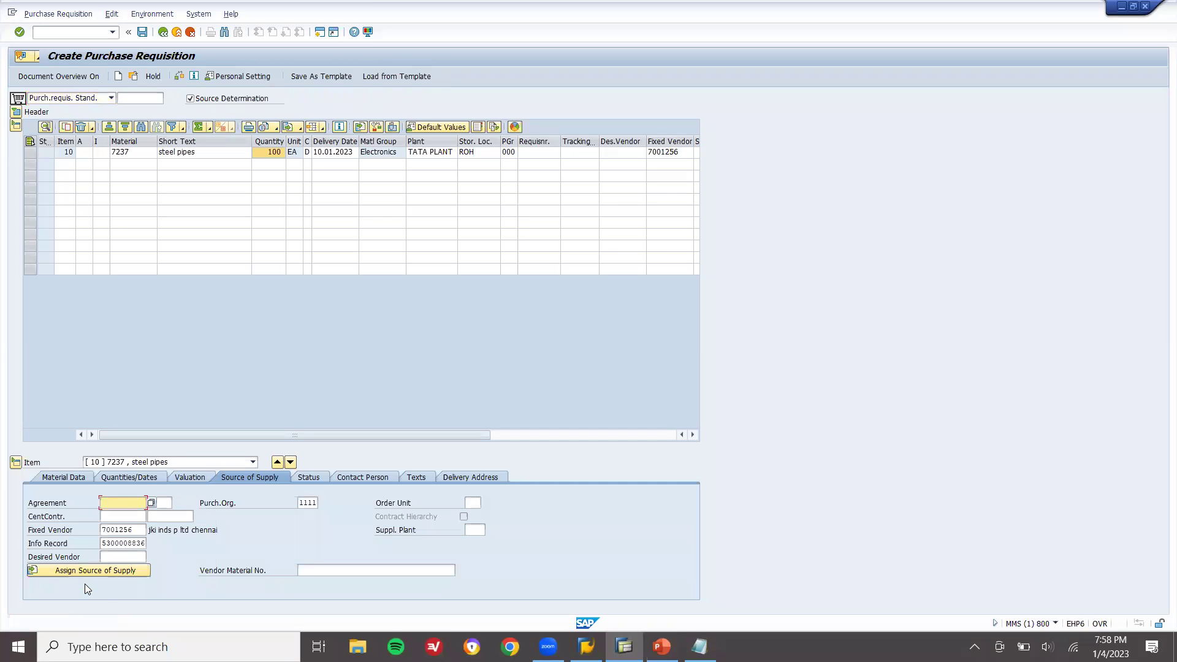
left_click(142, 33)
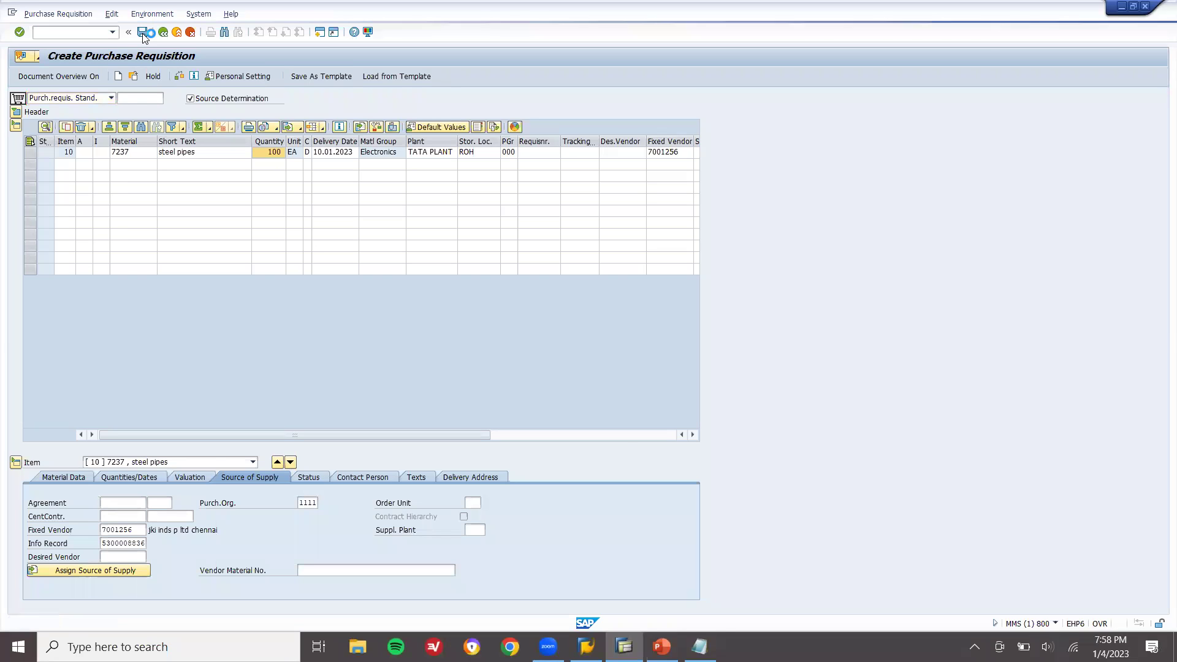
Step: Note the purchase requisition number after "PR:" on the fourth line in Notepad, and return to the SAP Easy Access screen
left_click(700, 647)
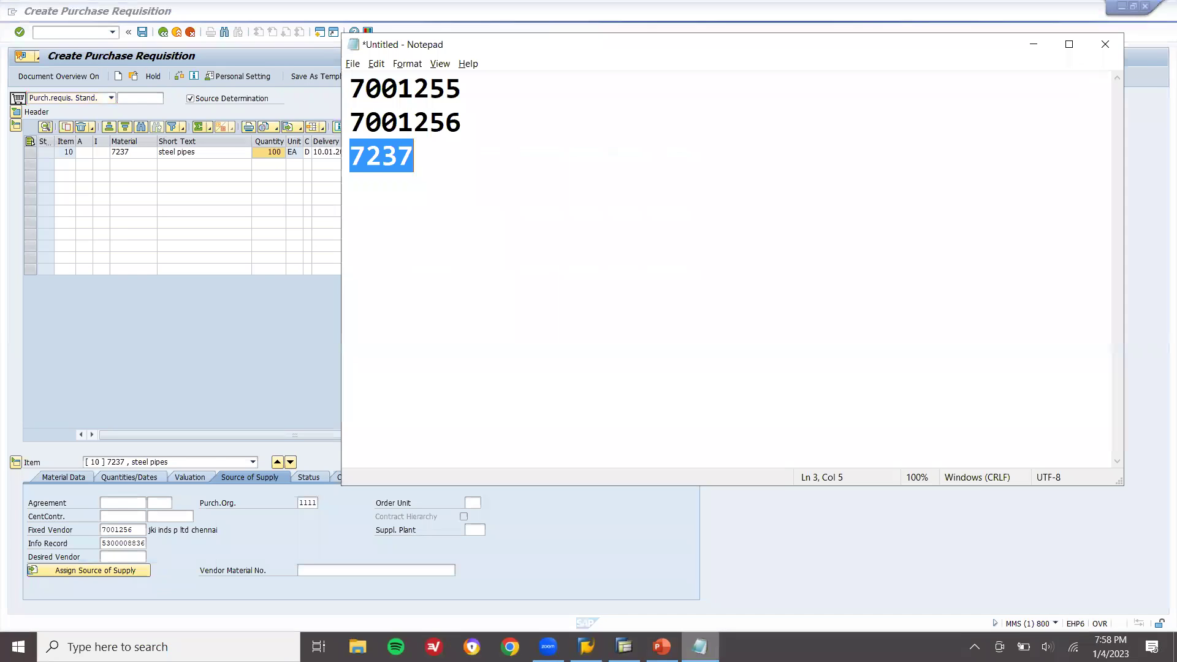
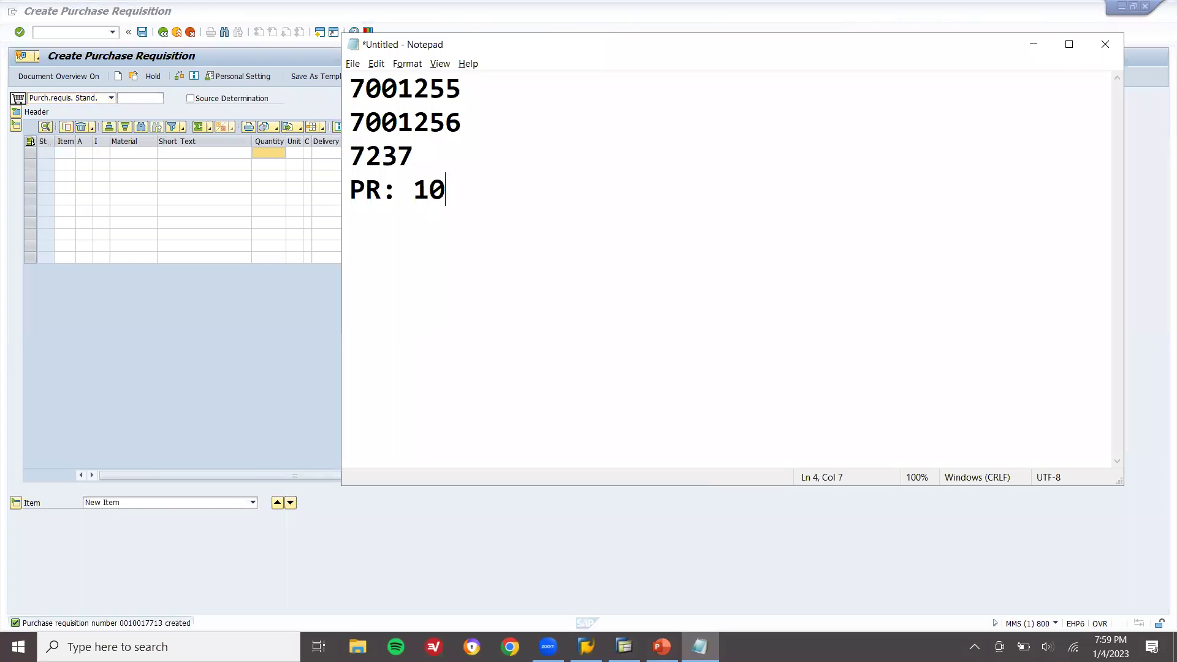
type("177")
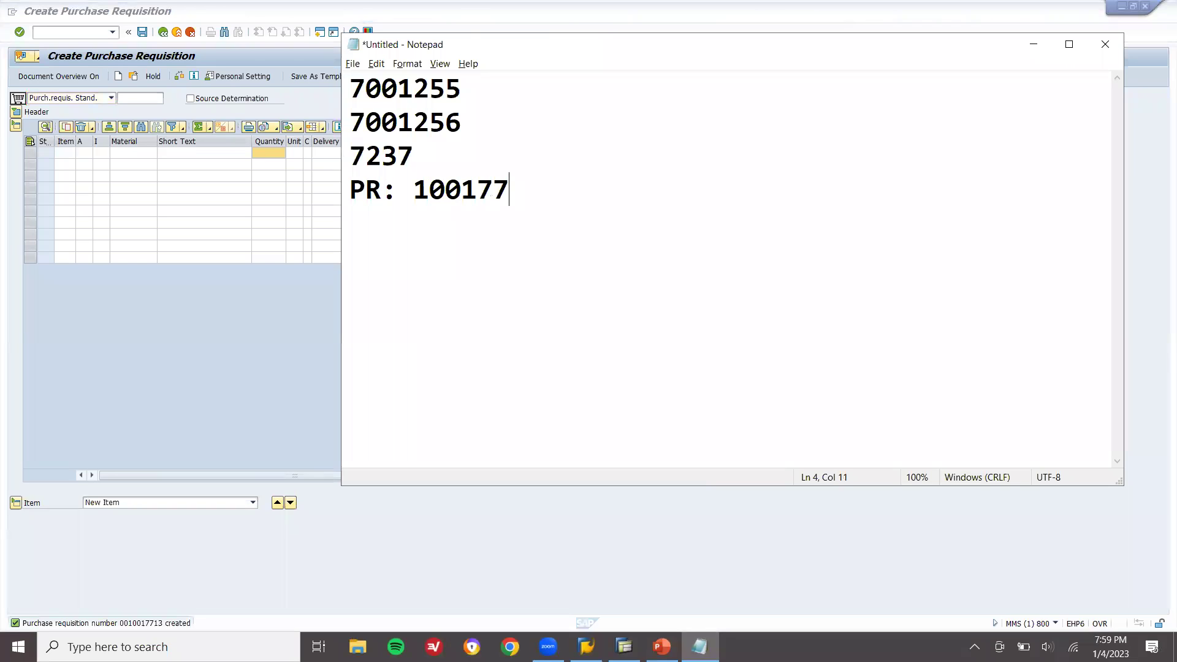
type("13")
left_click(123, 336)
left_click(178, 32)
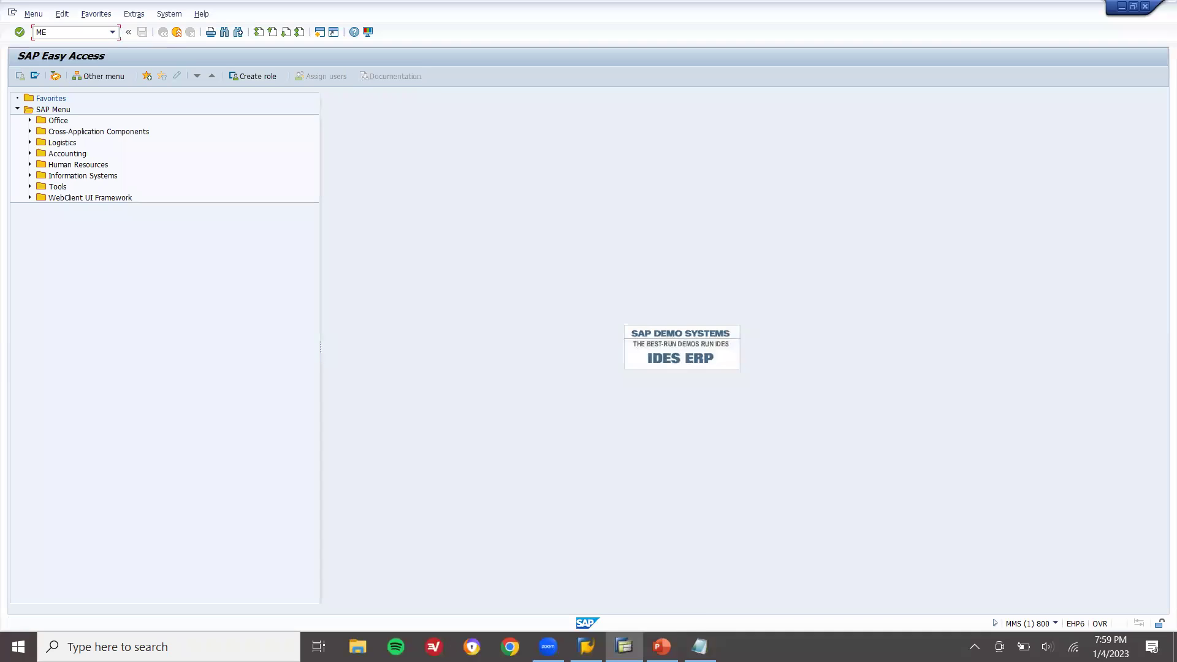
Step: Note the transaction code ME59N on the fifth line in Notepad, and open that transaction in SAP
key("alt+Tab")
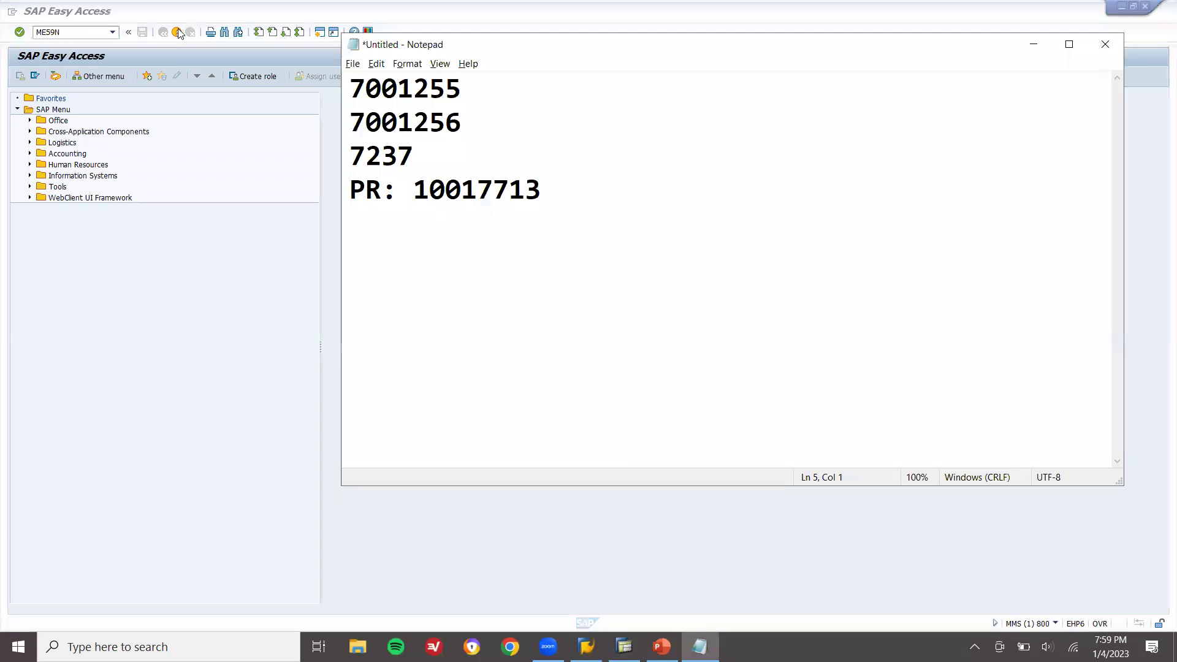
type("ME59N")
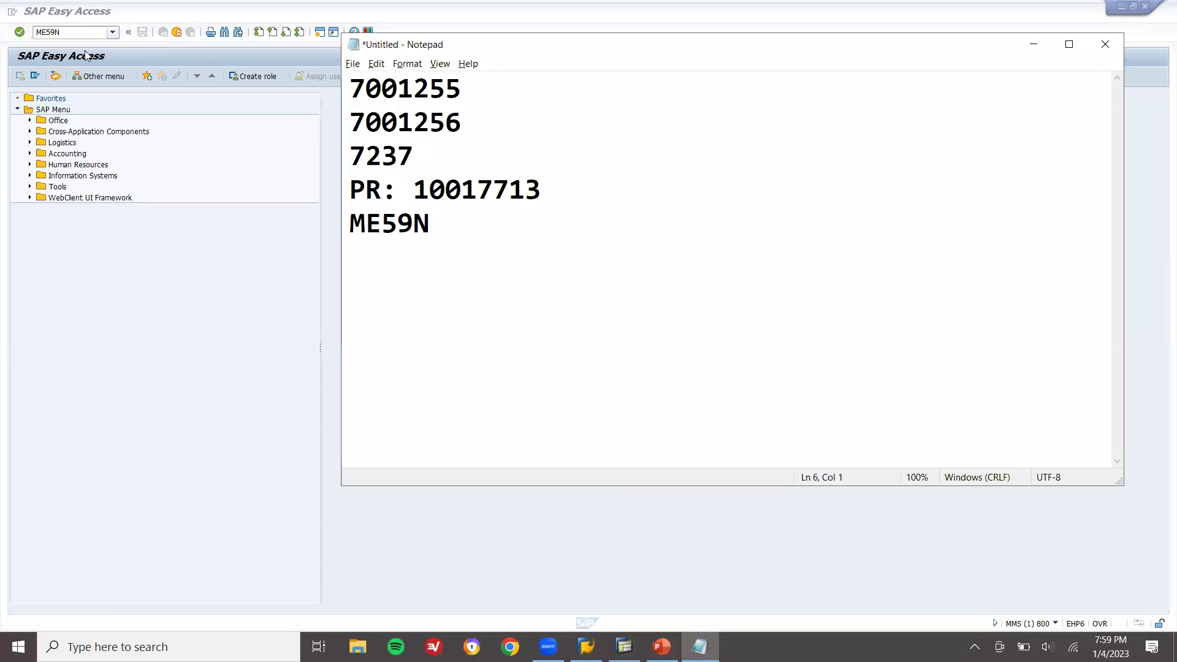
left_click(87, 32)
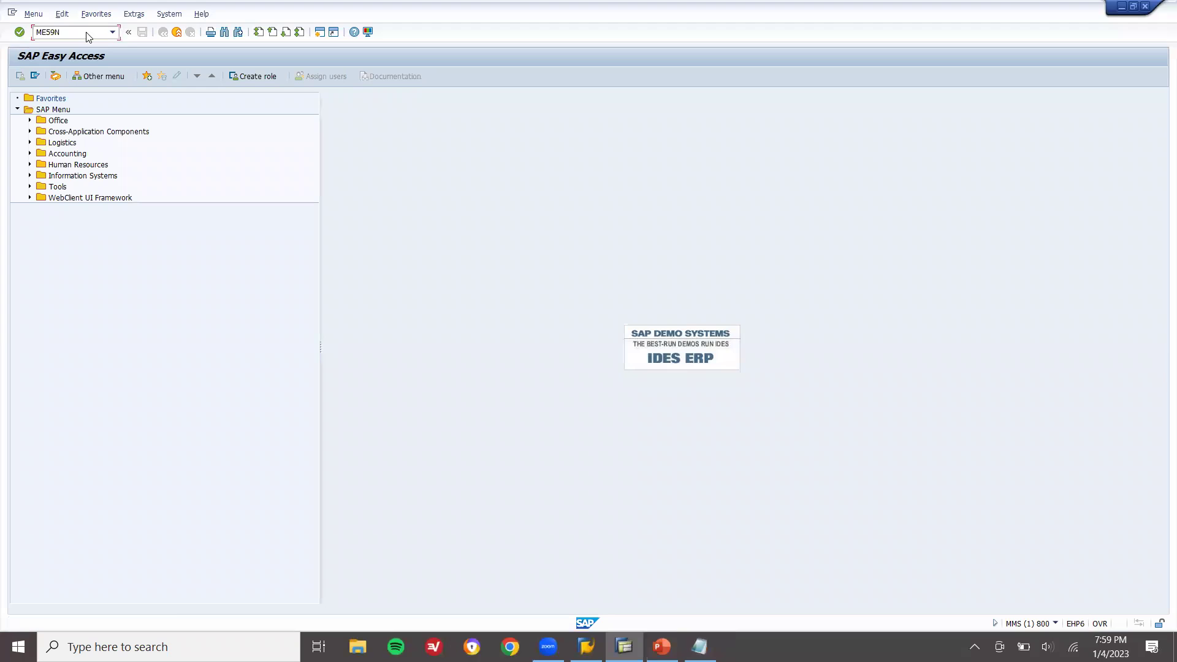
key("Return")
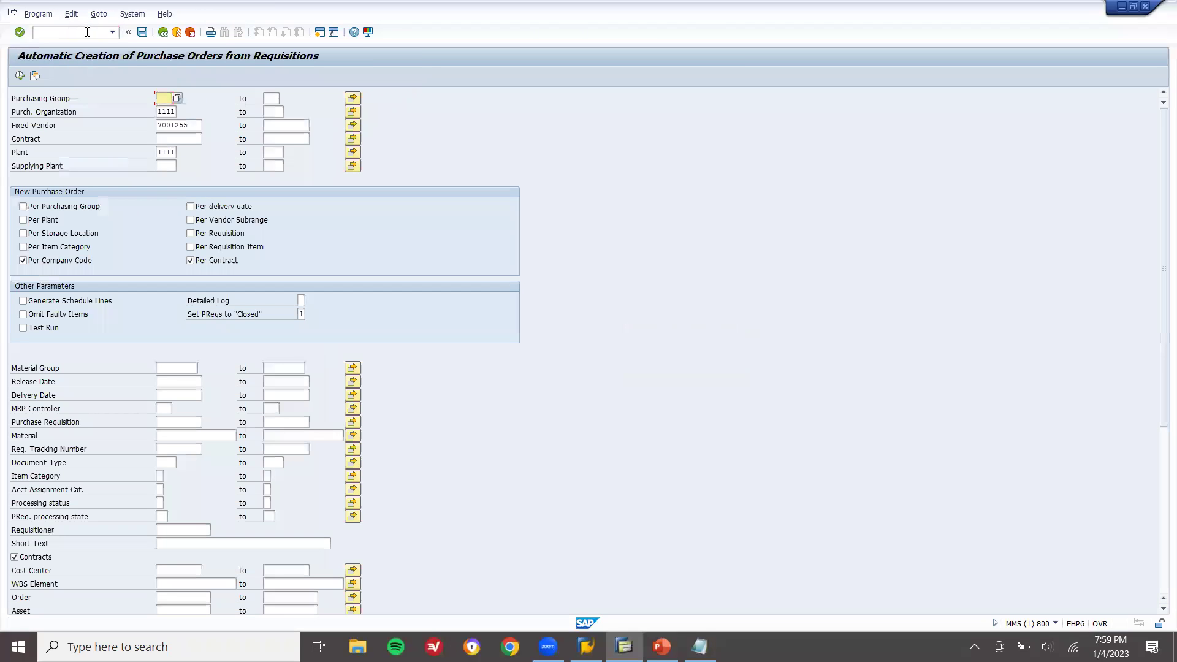
Step: Clear the fixed vendor and purchasing organization restrictions, and execute the automatic creation of purchase orders
left_click(193, 125)
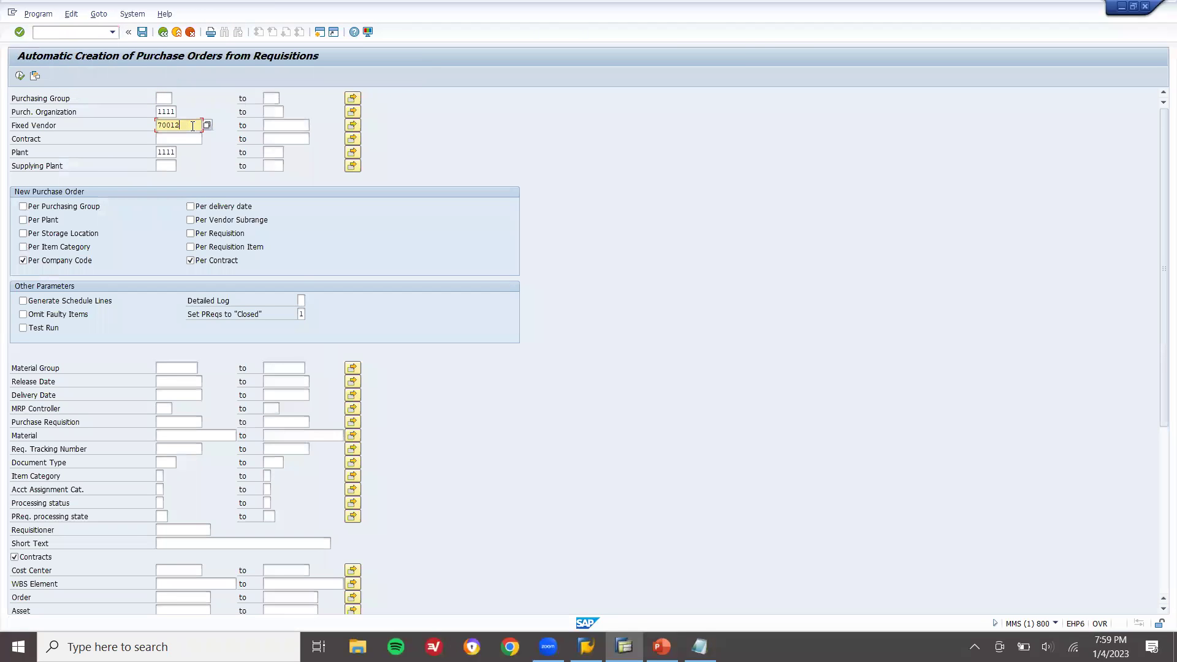
left_click(176, 110)
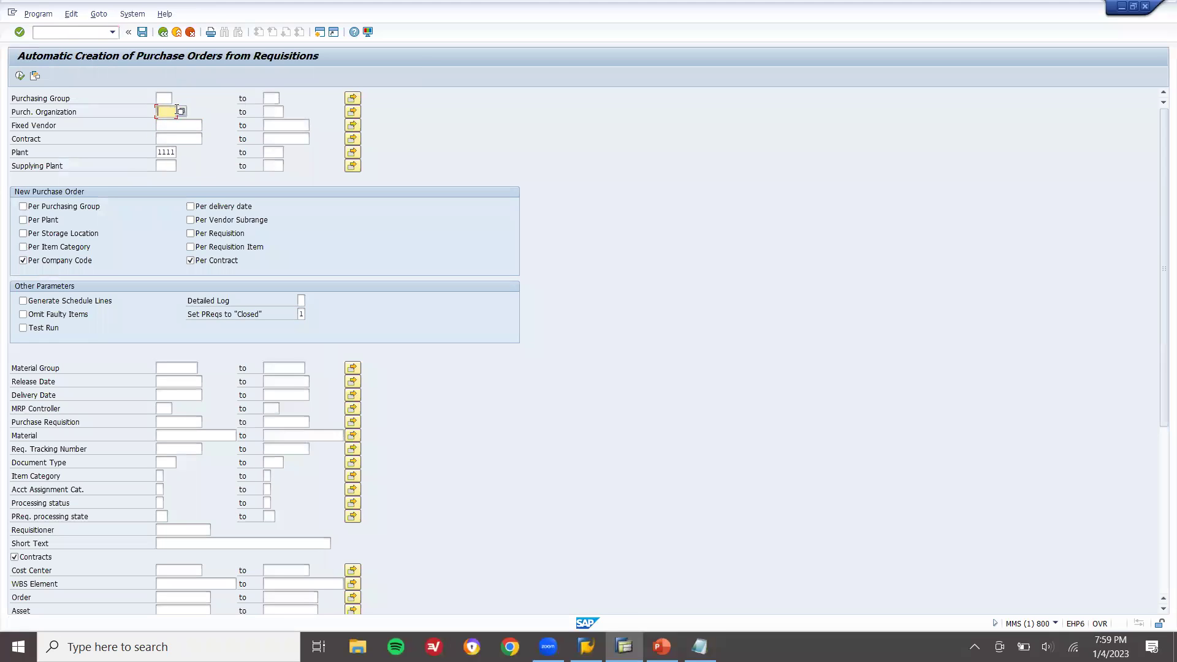
left_click(170, 152)
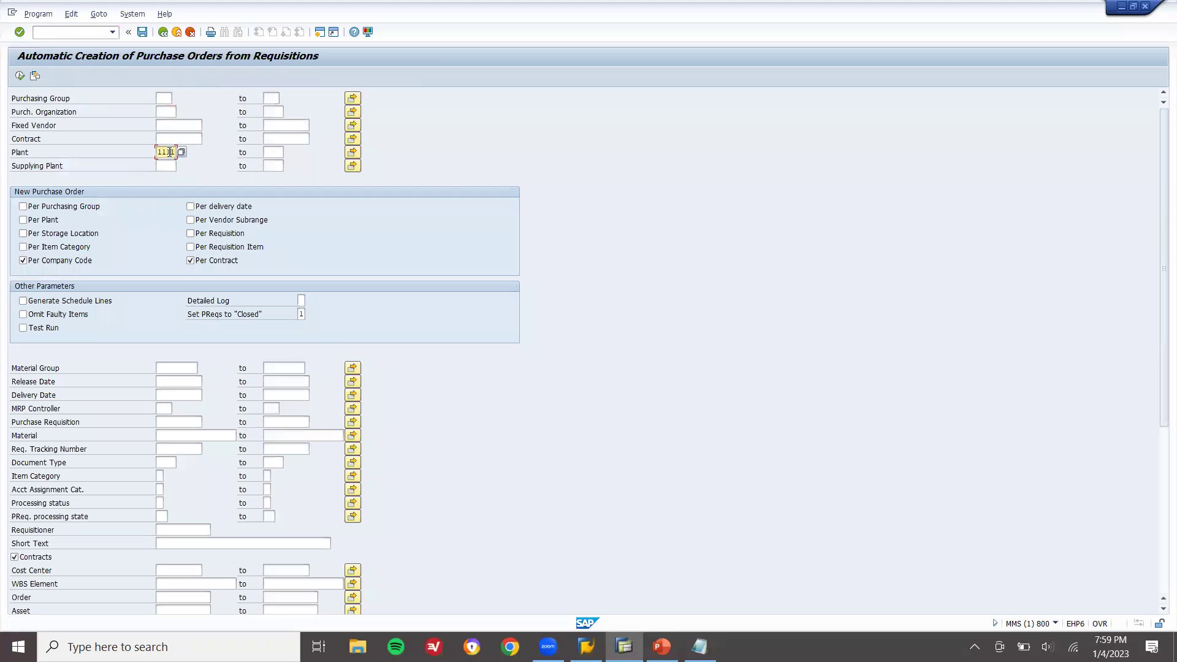
left_click(20, 76)
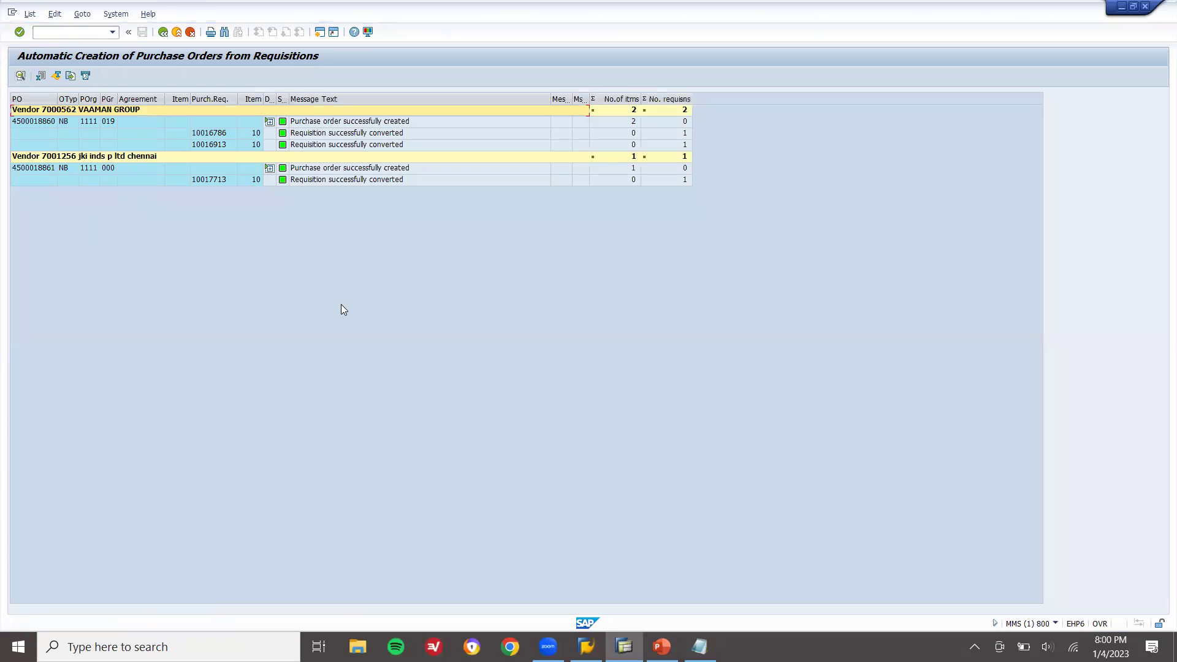
Step: Note the number of the purchase order created for jki inds p ltd chennai after "PO" on the sixth line in Notepad
left_click(214, 181)
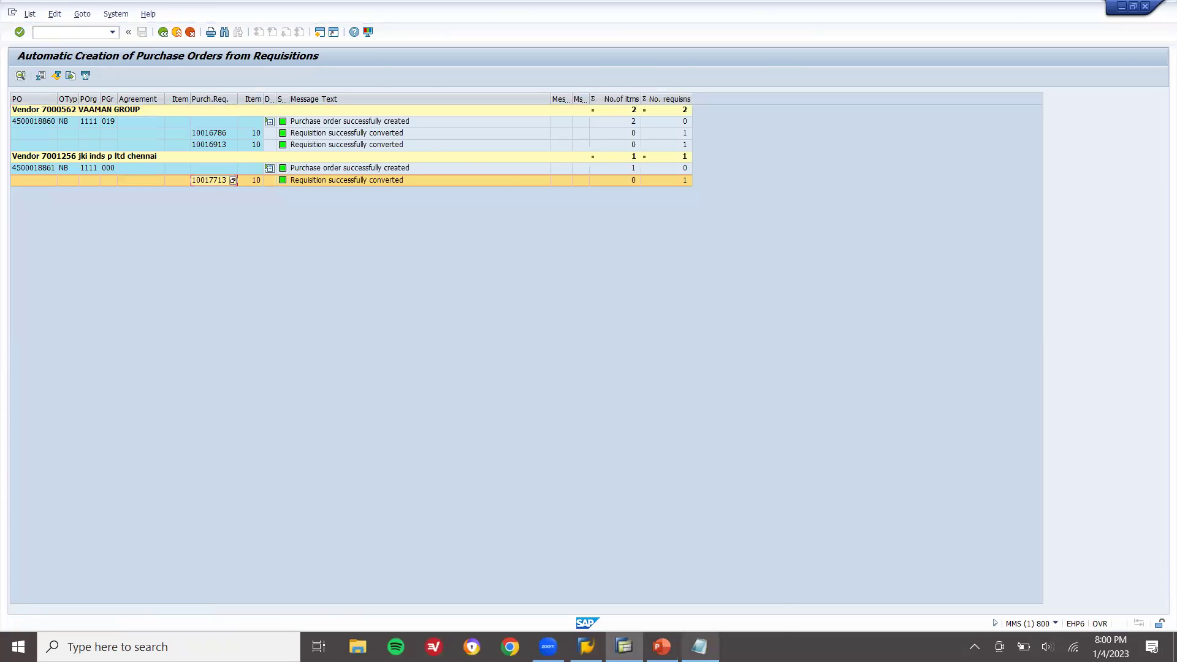
left_click(700, 647)
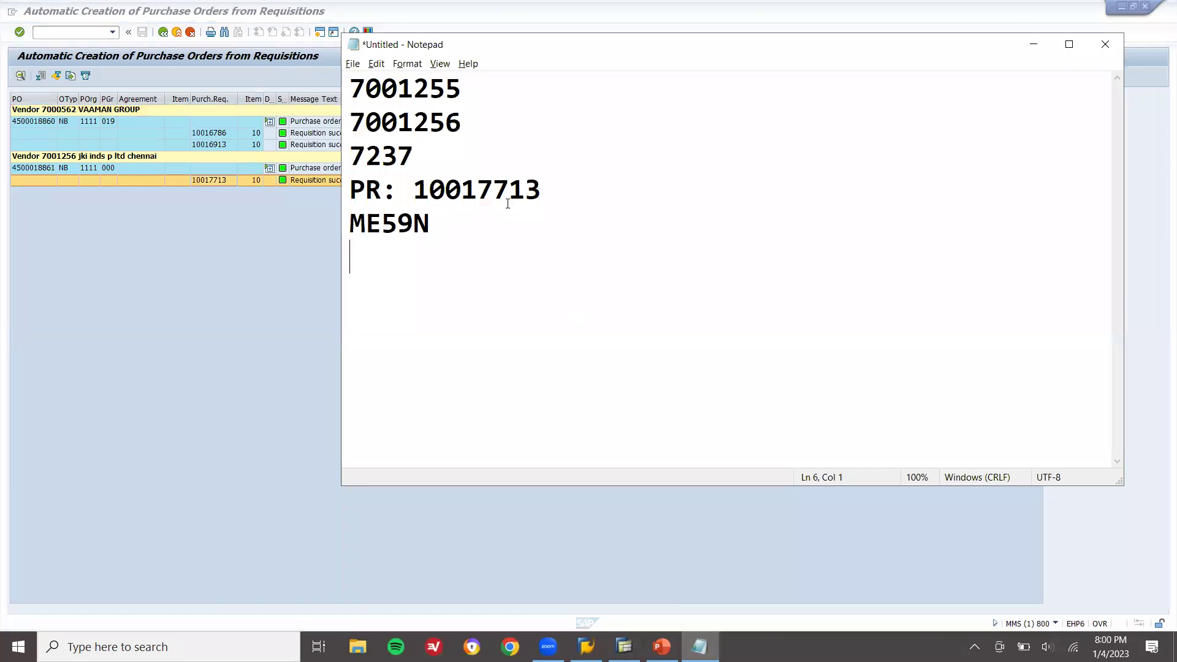
left_click(35, 169)
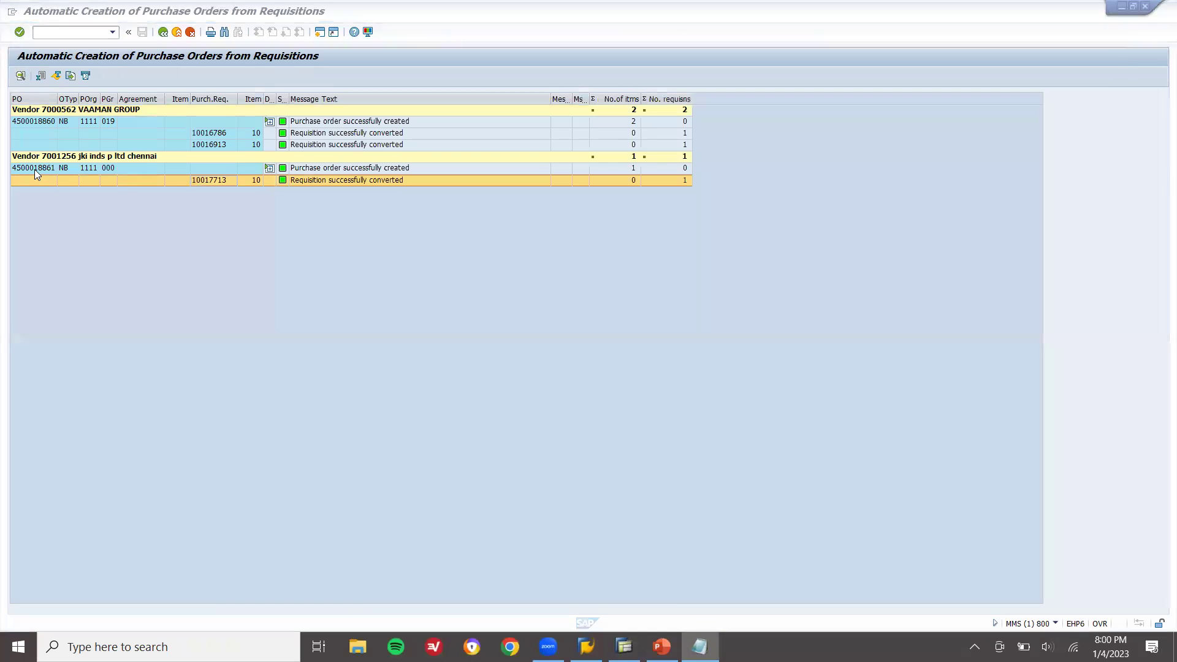
key("alt+Tab")
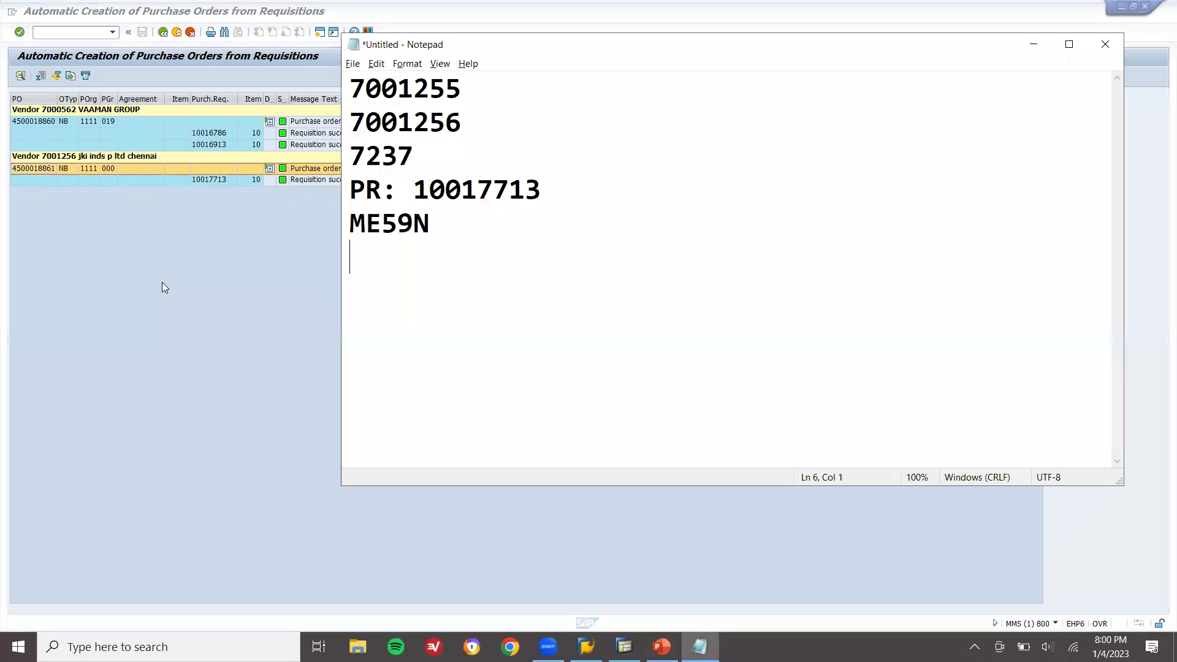
type("PO 45000")
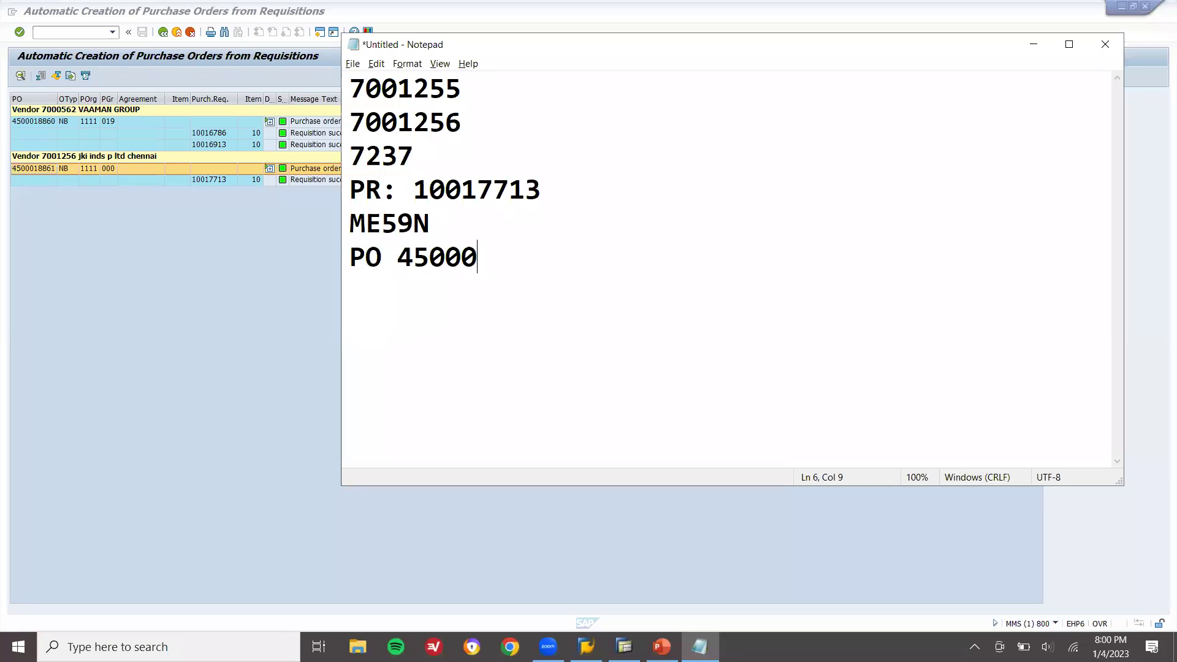
type("18861")
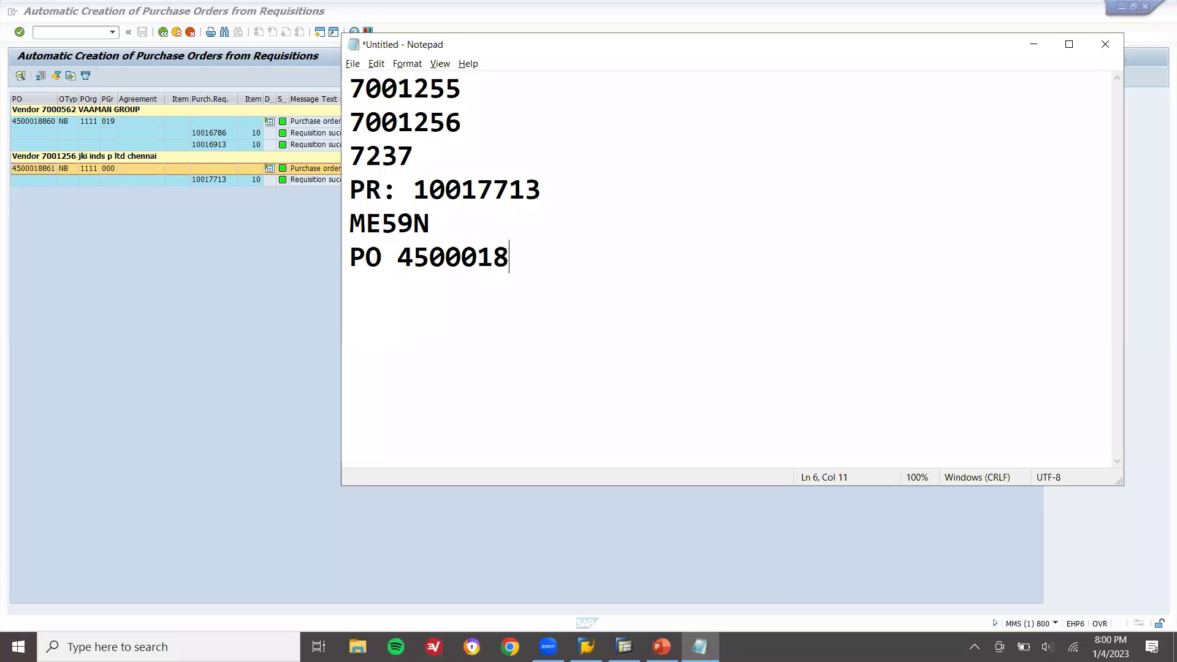
left_click(103, 269)
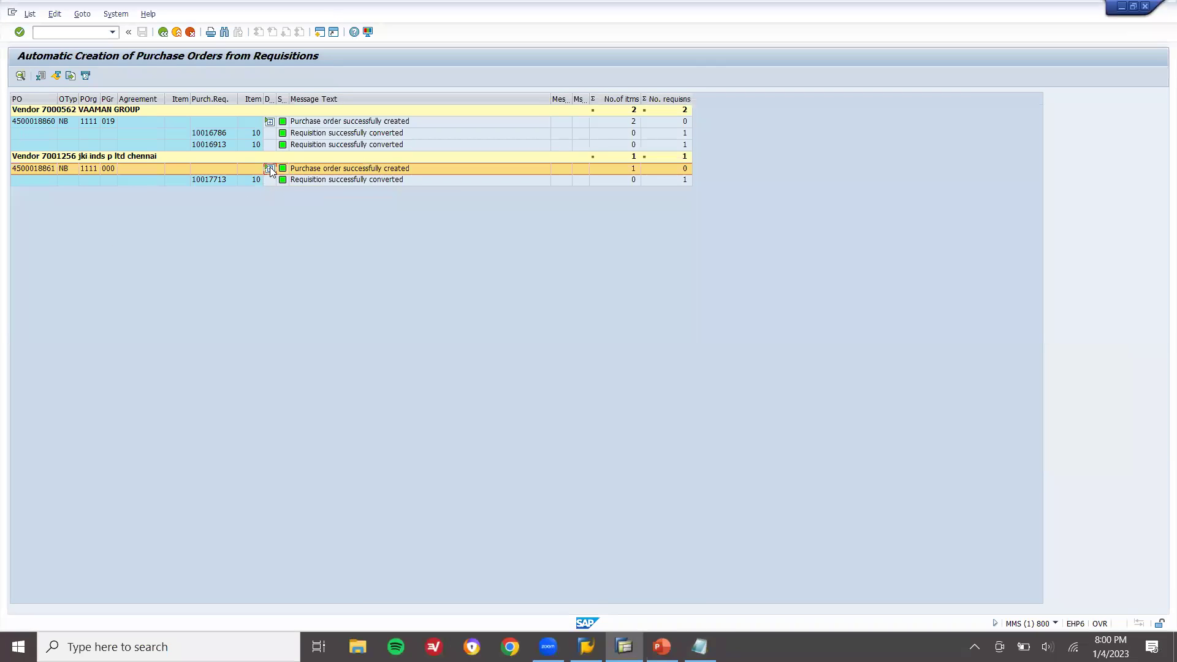
Step: Leave the ME59N results list in SAP and open transaction MIGO
left_click(208, 179)
left_click(82, 168)
left_click(176, 36)
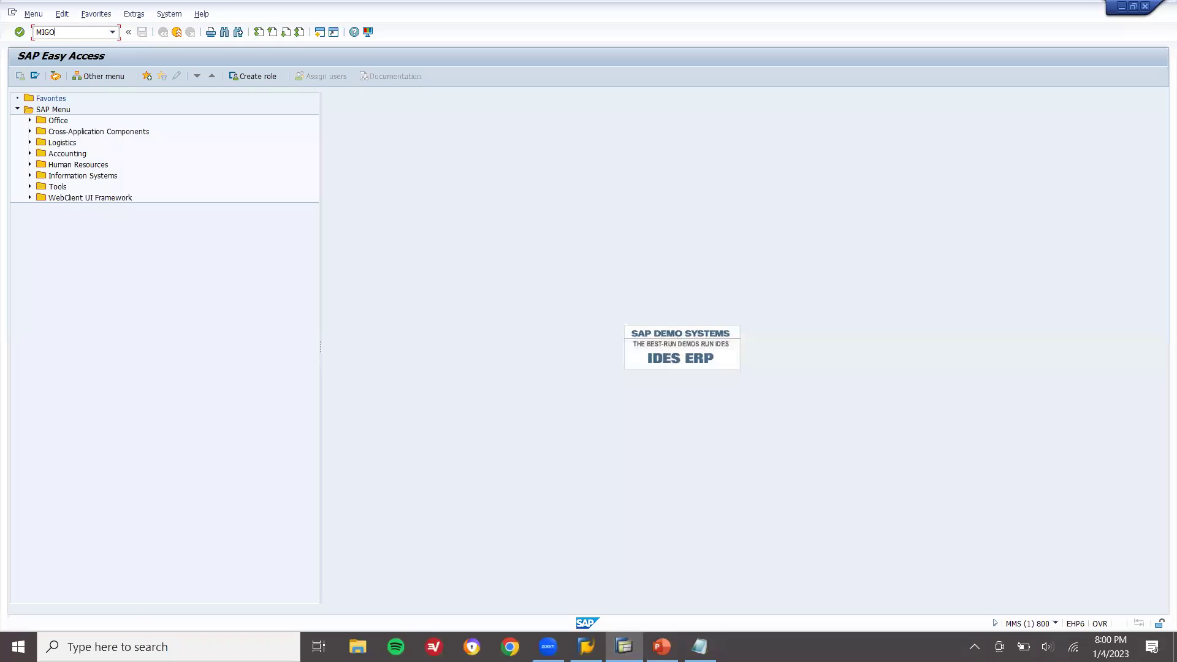
type("MIGO")
key("Return")
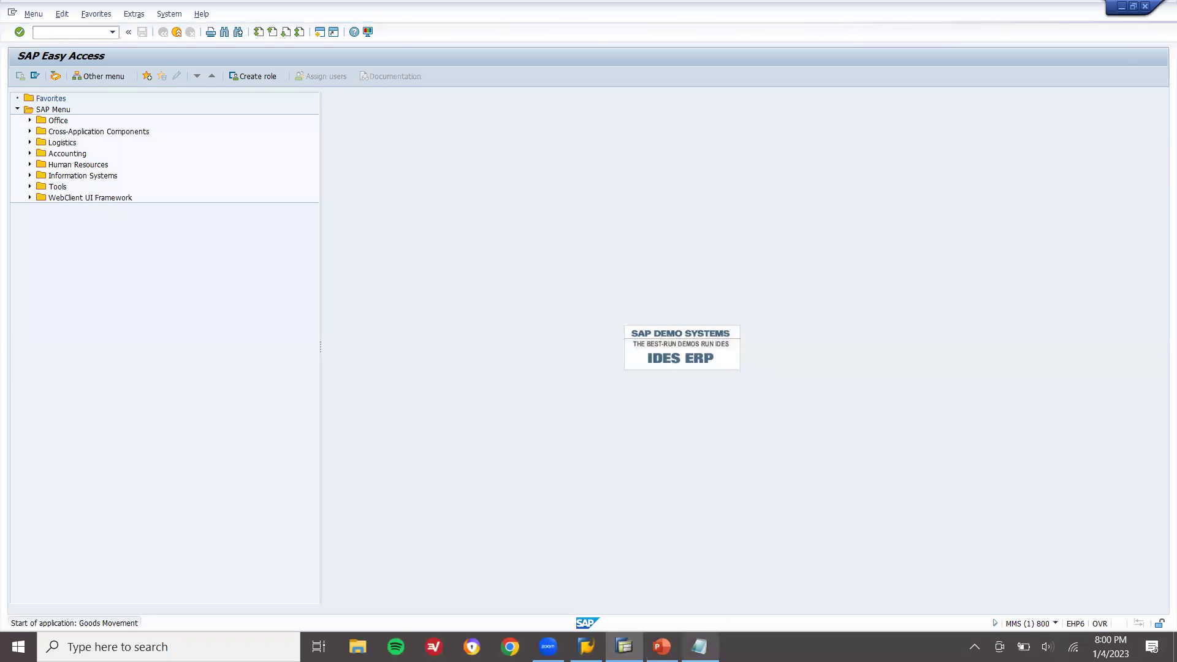
Step: Copy the noted purchase order number from Notepad and try to load that order for goods receipt in MIGO
key("alt+Tab")
double_click(514, 256)
key("ctrl+c")
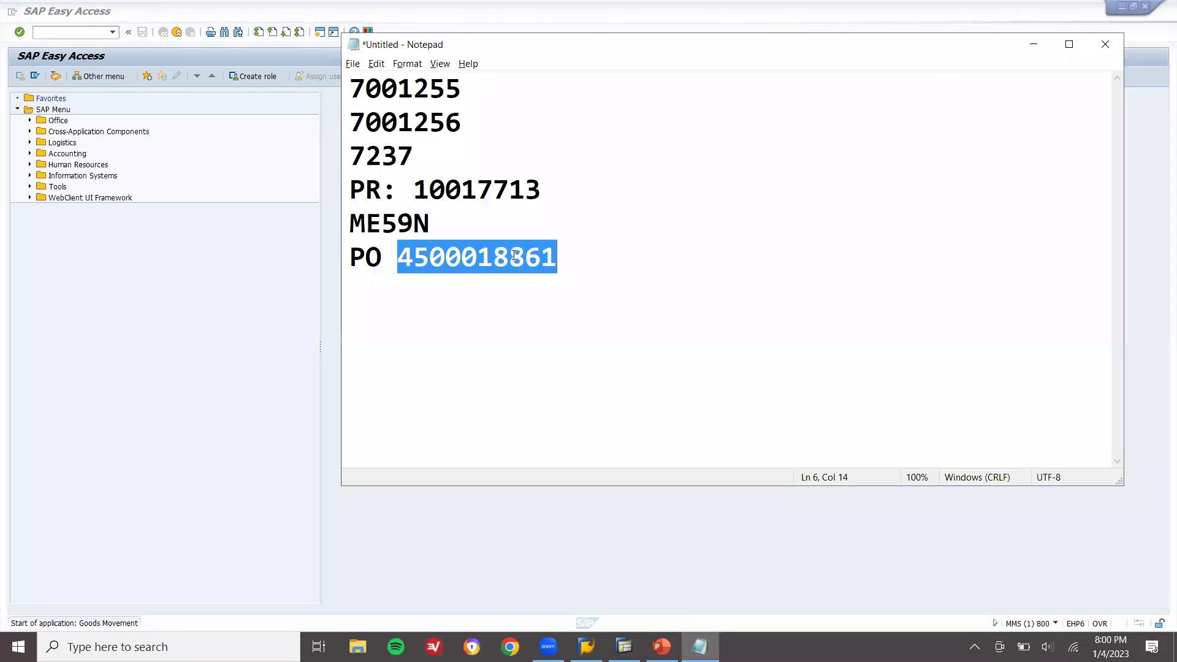
left_click(260, 317)
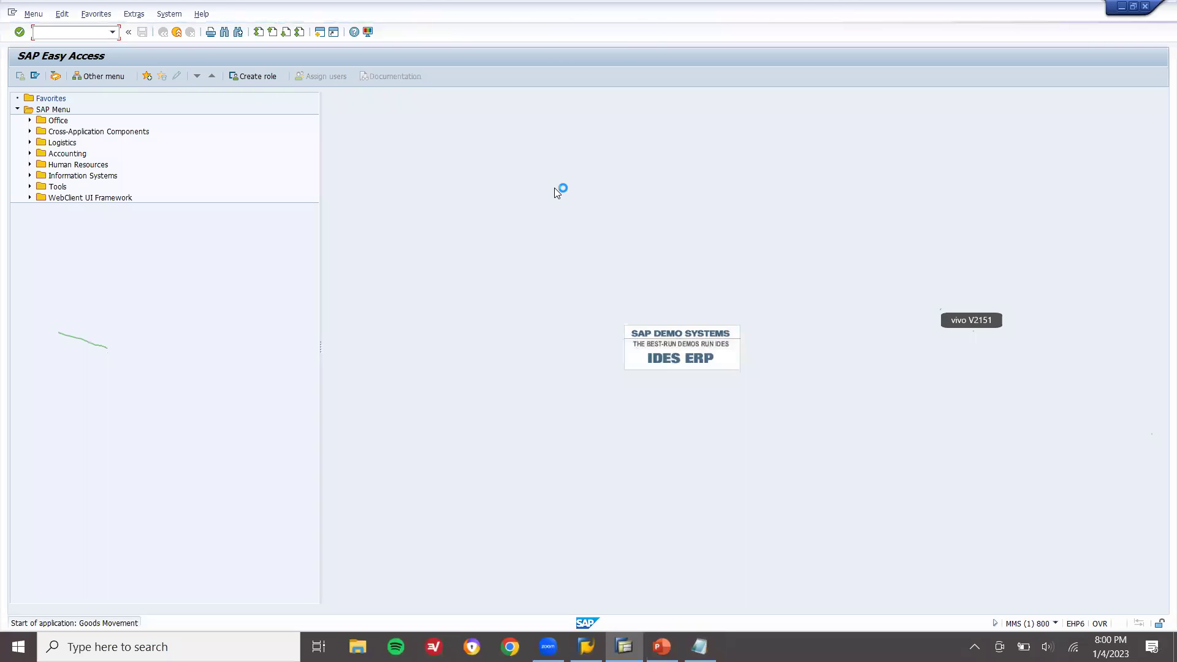
key("ctrl+v")
key("Return")
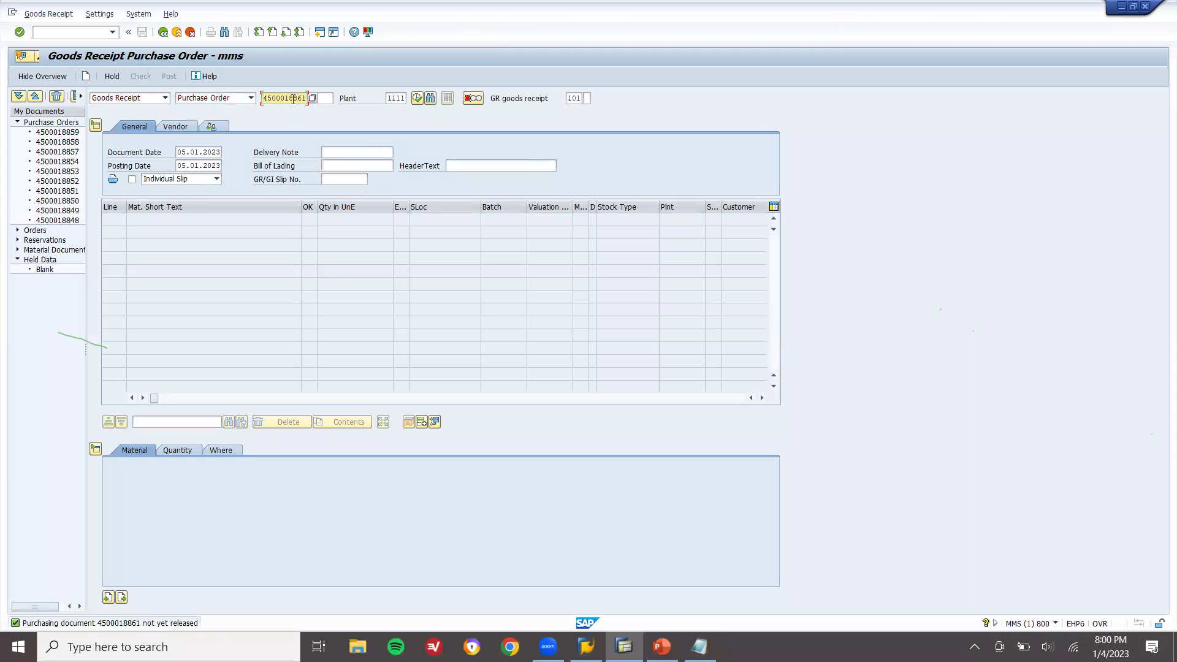
Step: Leave MIGO, open transaction ME29N and bring up the steel pipes purchase order by its noted number
left_click(177, 36)
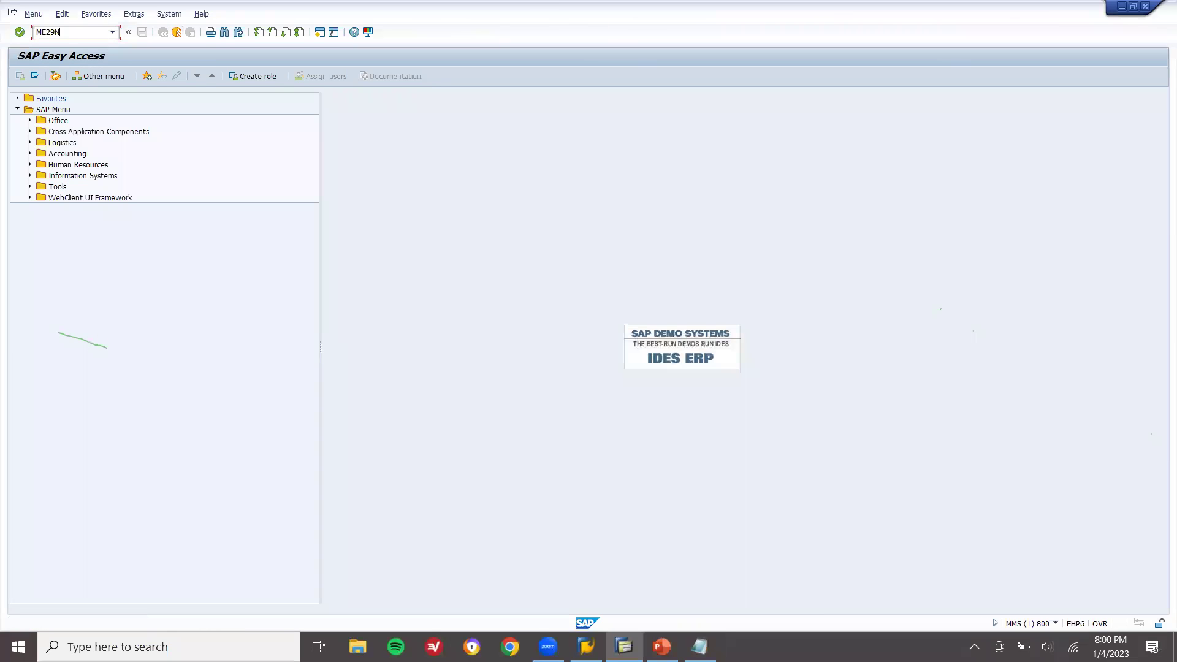
type("ME29N")
key("Return")
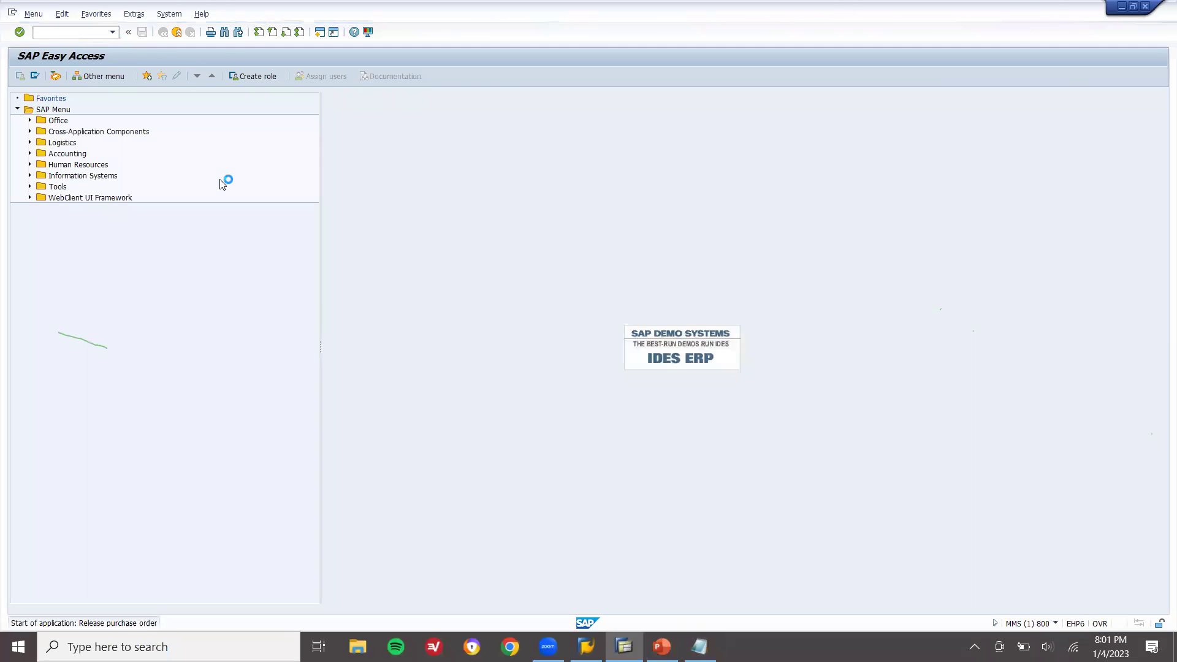
left_click(49, 17)
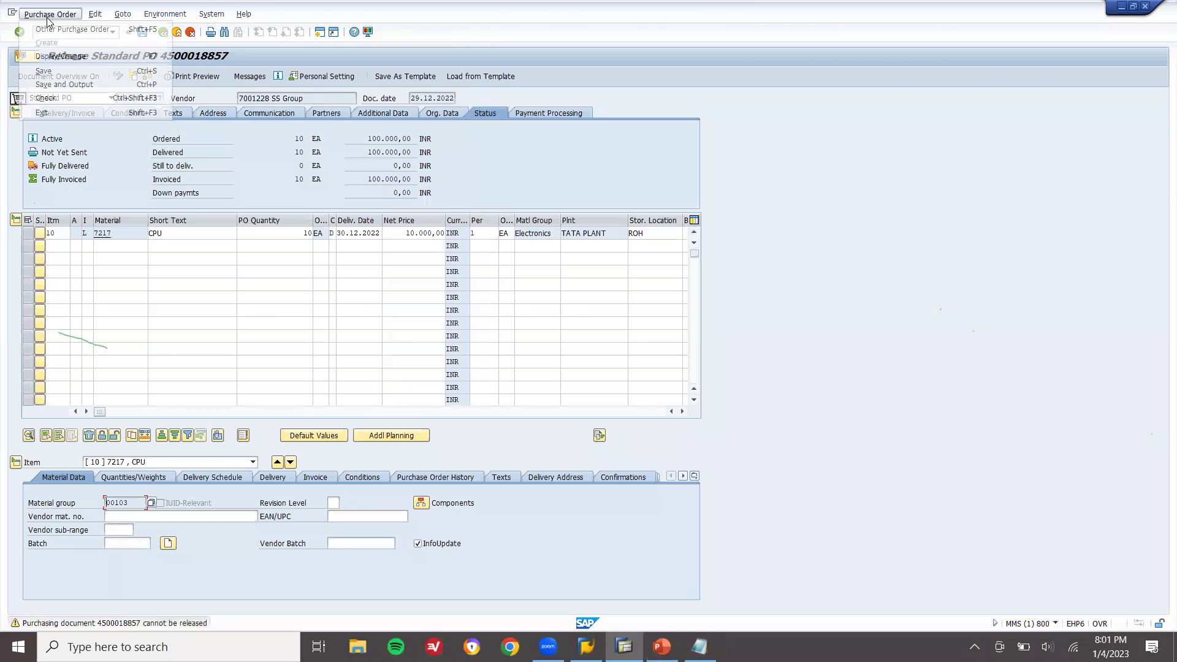
left_click(51, 31)
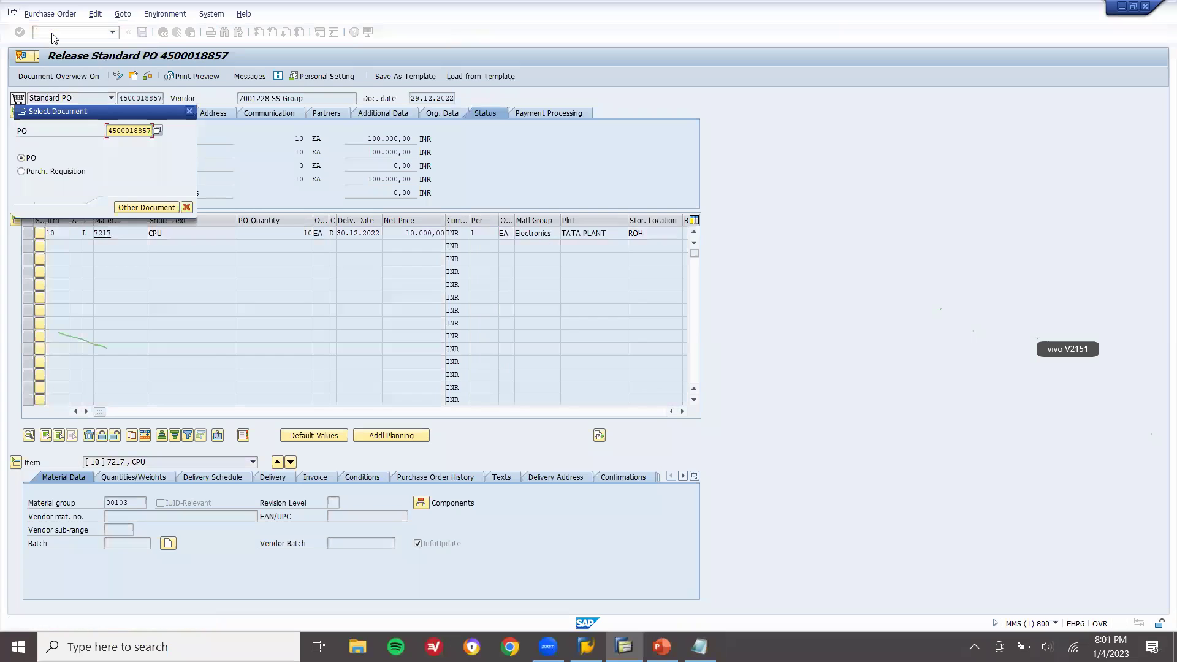
type("4500018861")
key("Return")
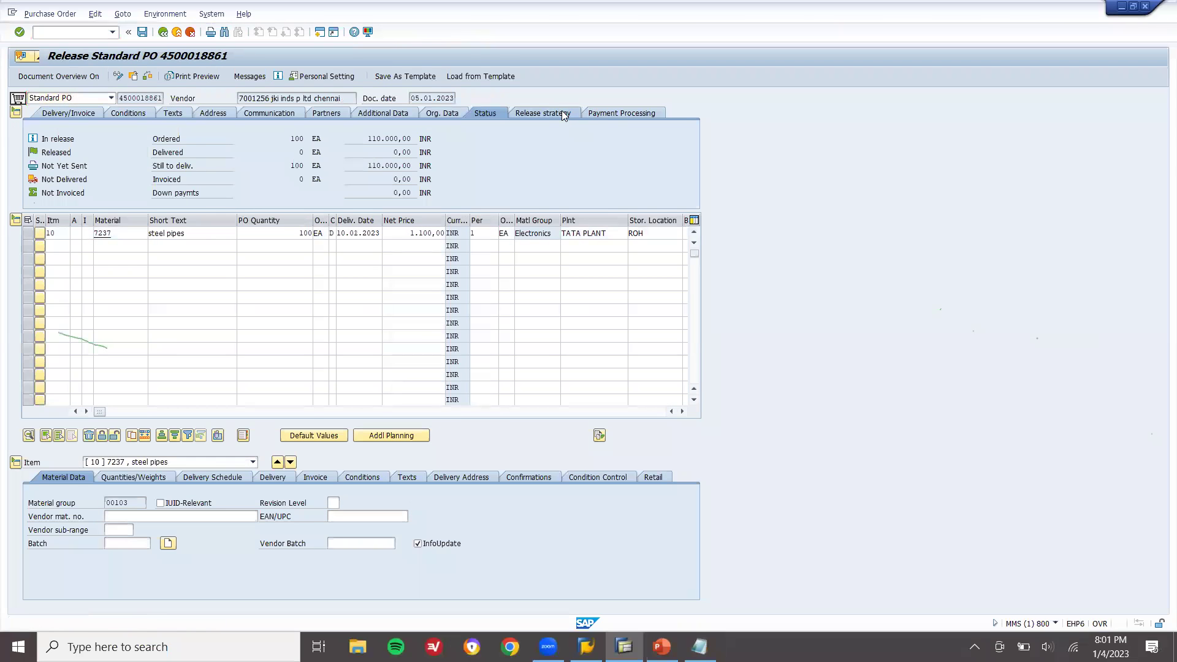
Step: Release the steel pipes purchase order with release code JR (JR ENGG) in its release strategy, and save it
left_click(542, 113)
left_click(359, 154)
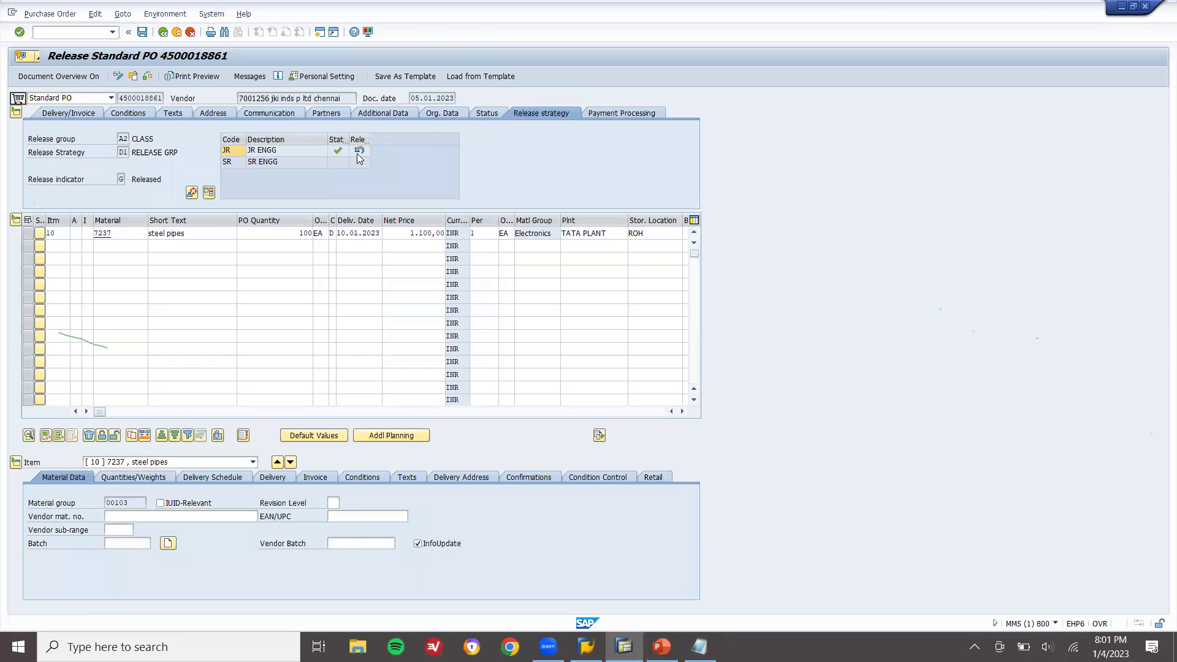
left_click(141, 32)
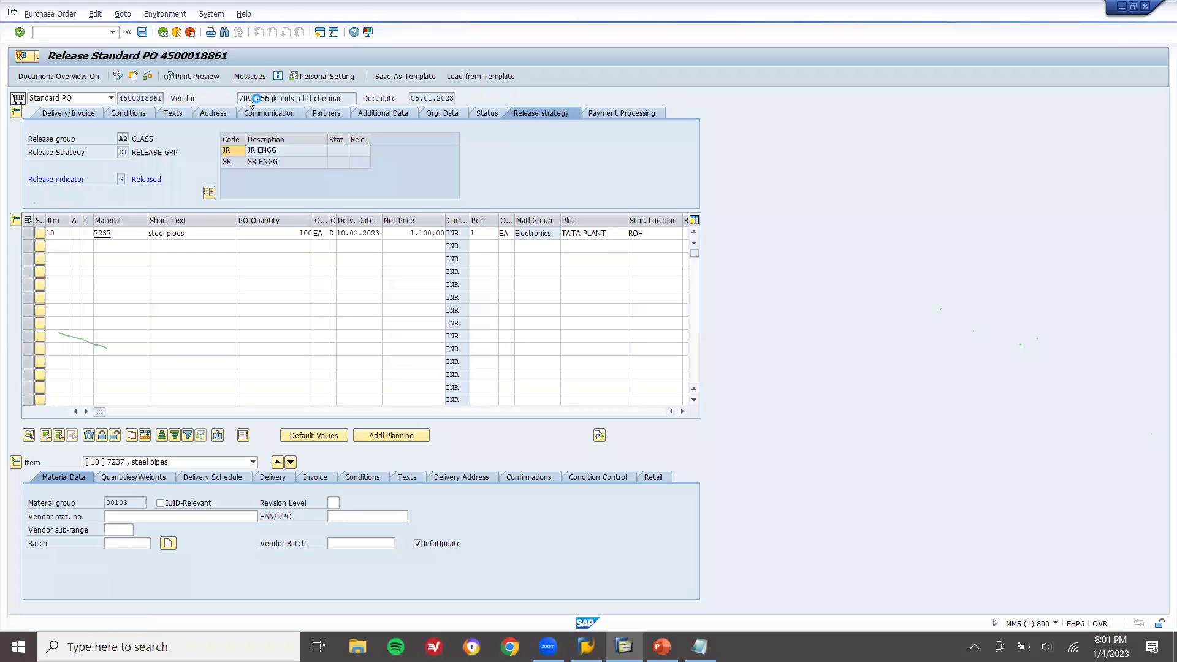
Step: Leave the release transaction, open MIGO and try to load the released purchase order for goods receipt
left_click(178, 33)
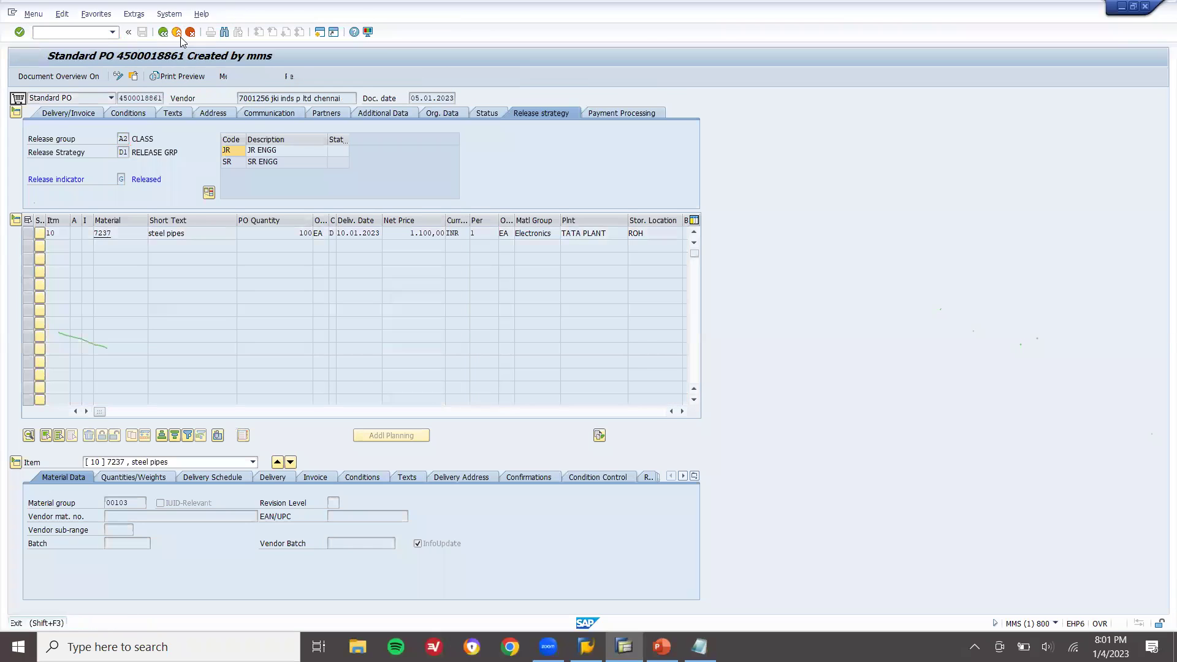
type("MIGO")
key("Return")
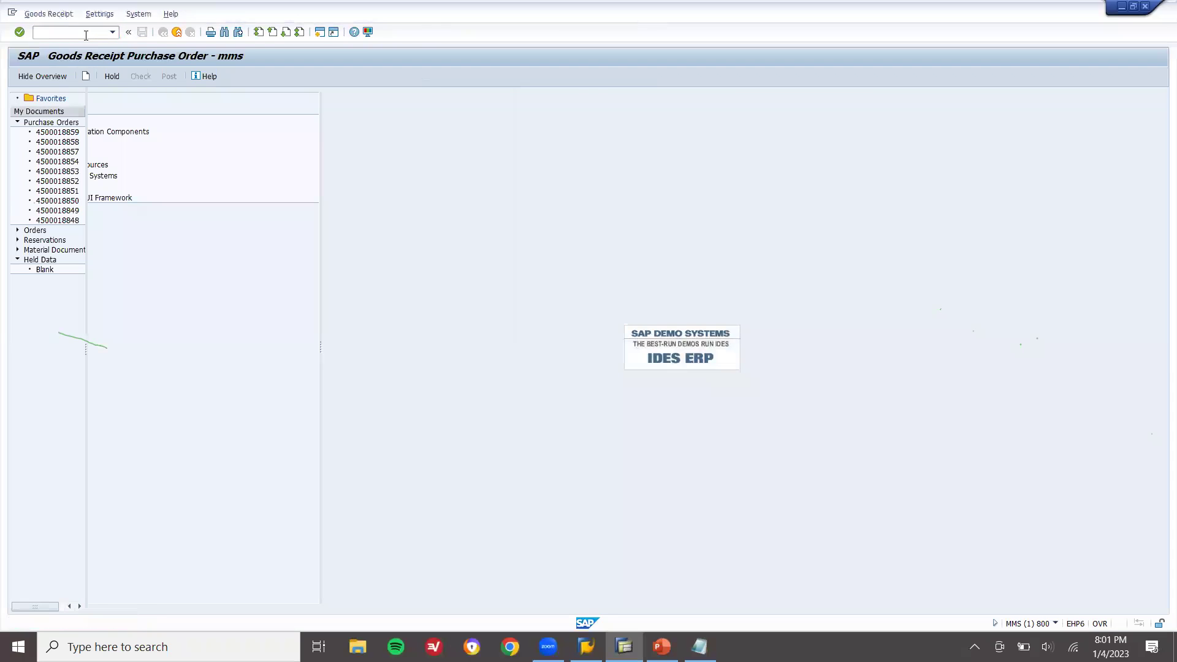
key("ctrl+v")
key("Return")
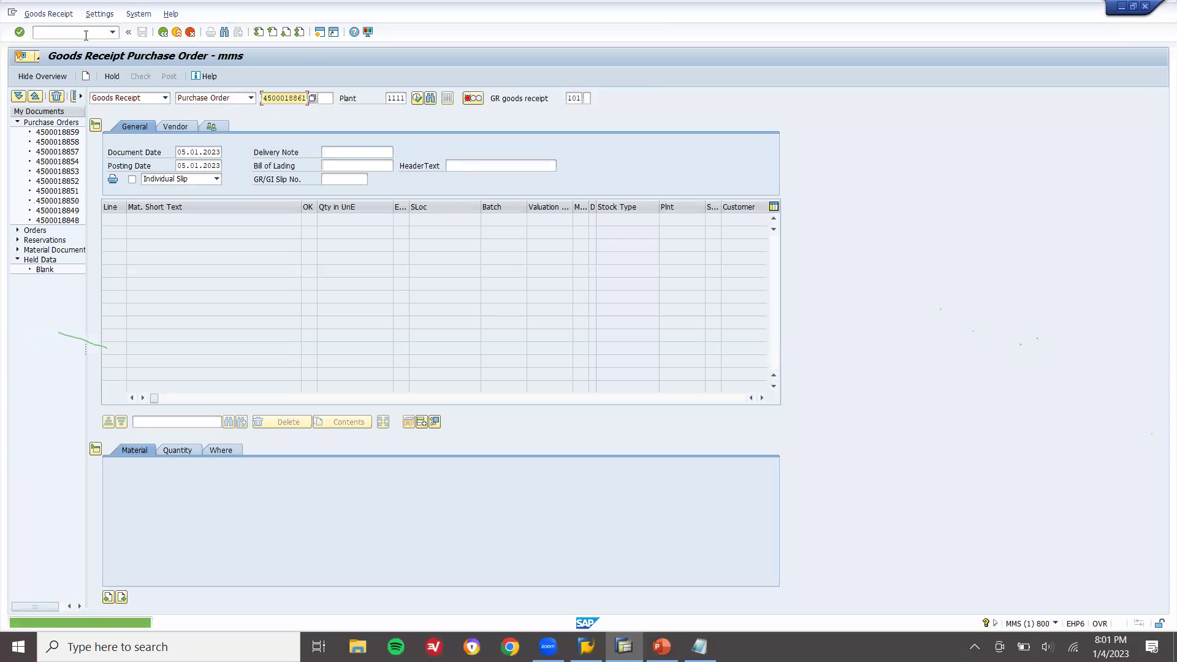
key("Return")
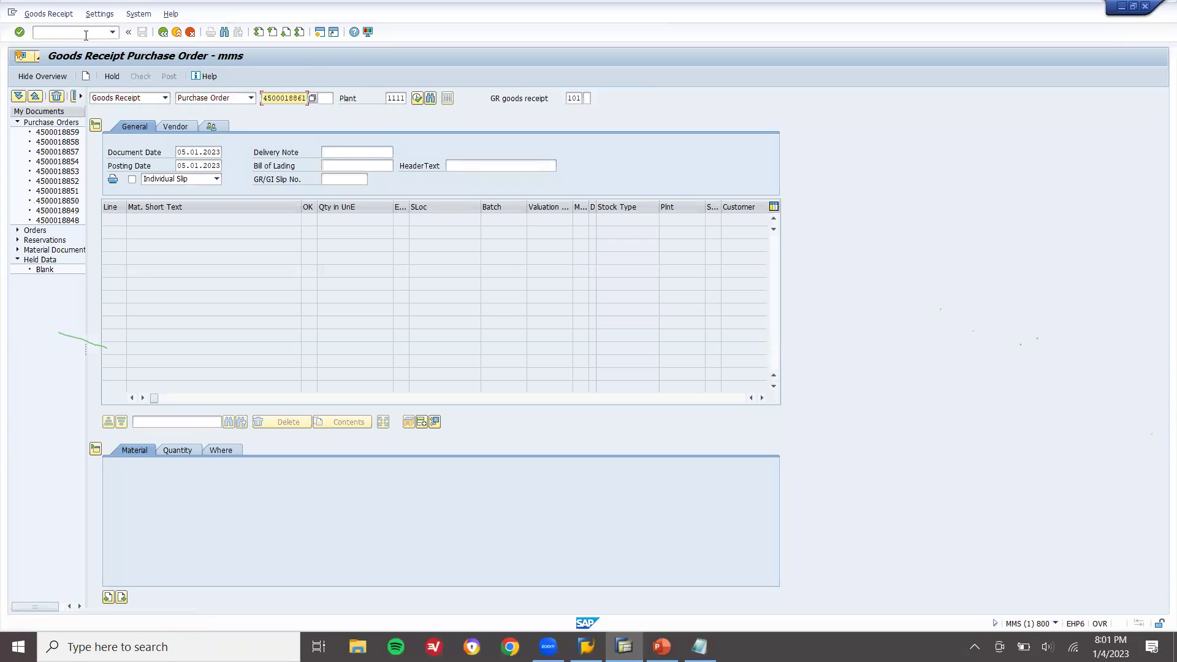
Step: Restart transaction MIGO and load the steel pipes purchase order using the copied number
left_click(174, 34)
type("MIGO")
key("Return")
key("ctrl+v")
key("Return")
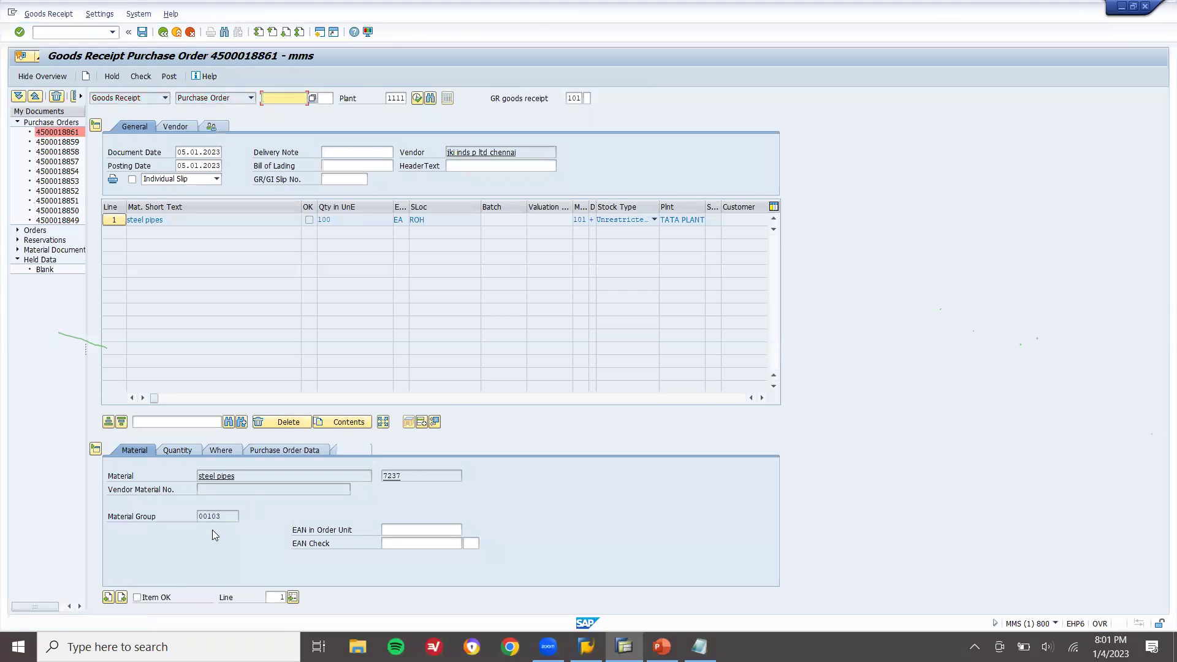
Step: Mark the steel pipes line as Item OK, post the goods receipt and return to the SAP Easy Access screen
left_click(152, 600)
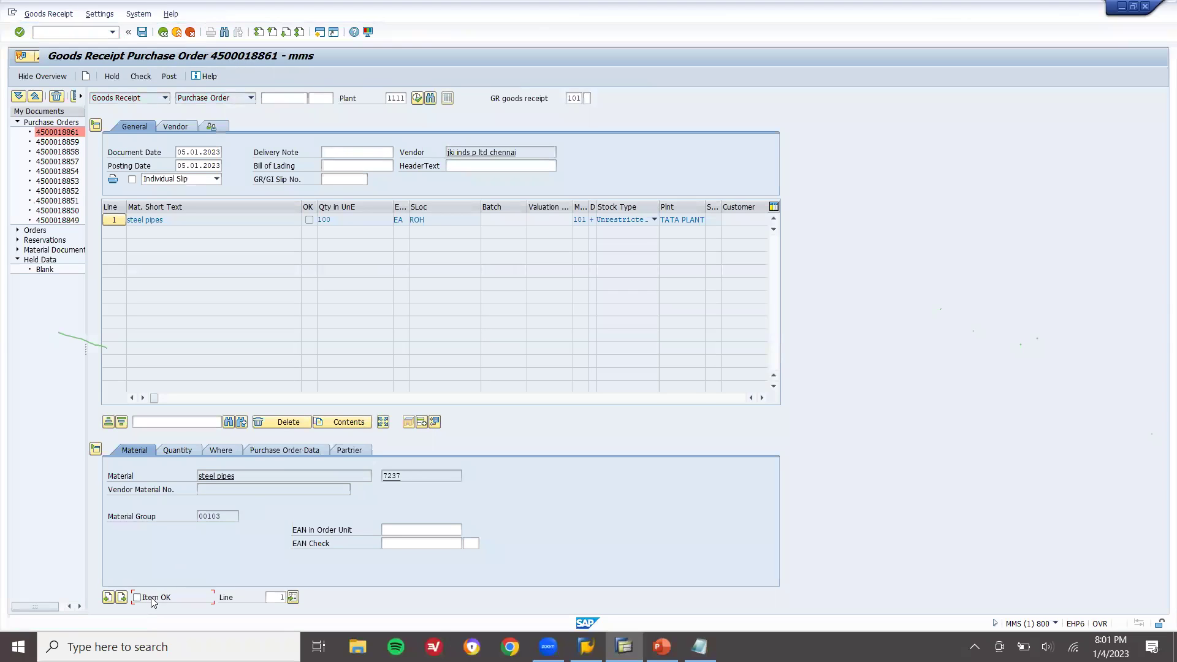
left_click(170, 76)
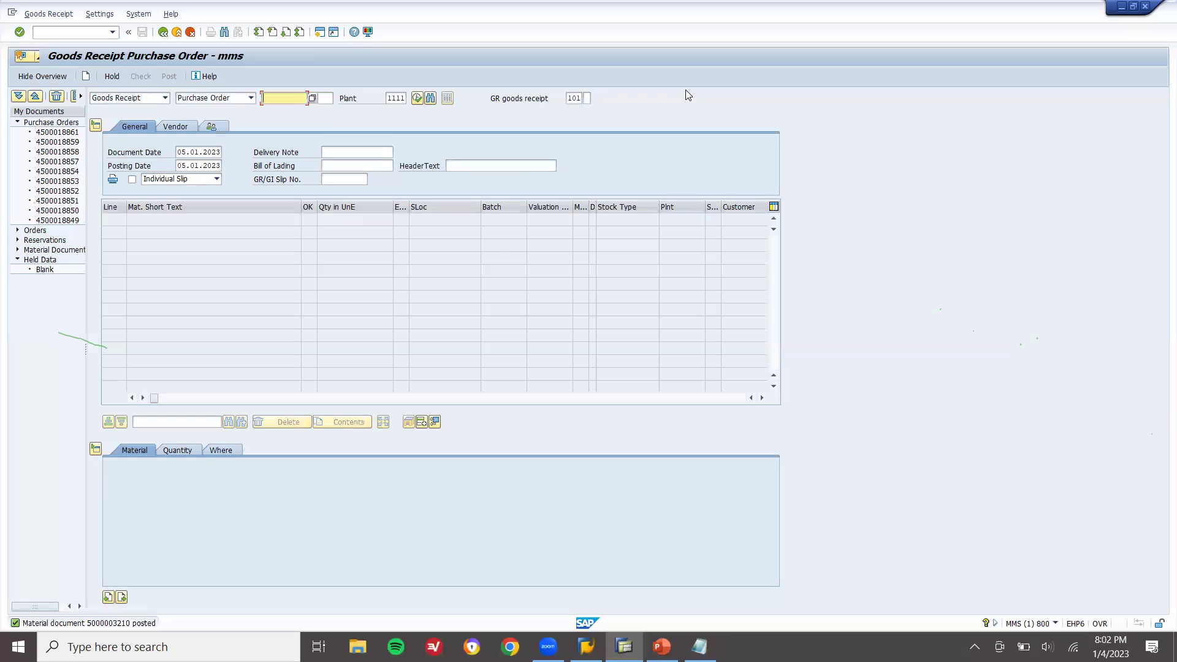
left_click(176, 33)
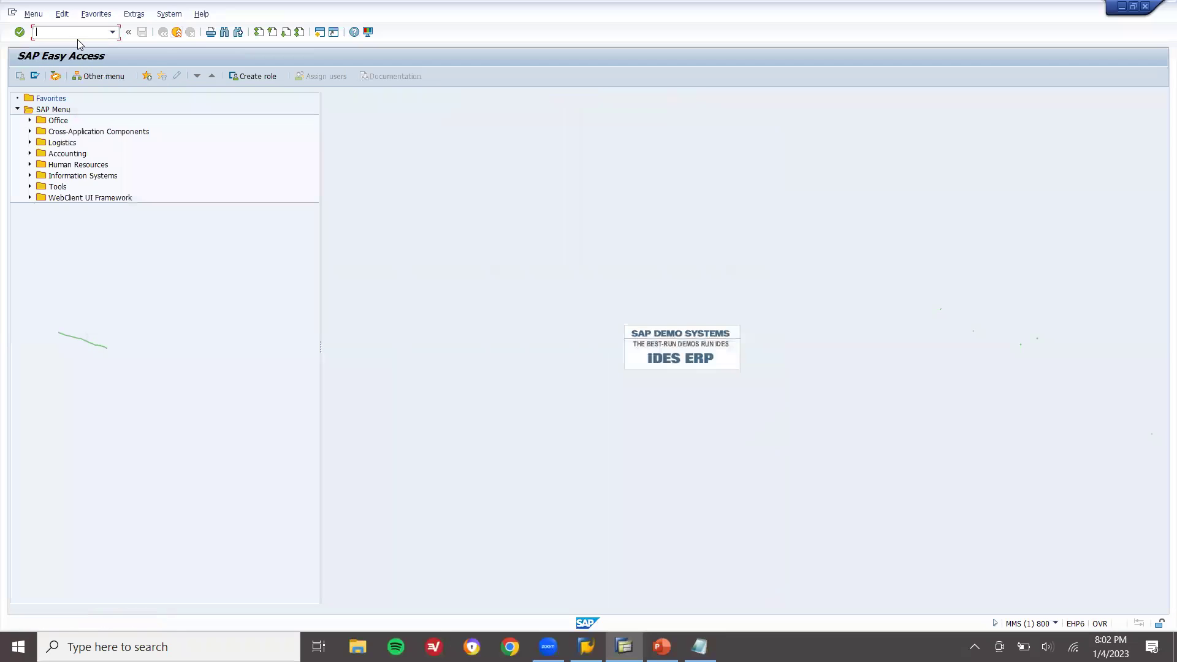
Step: Open the Enter Incoming Invoice transaction, set the invoice date to 01.01.2023 and reference the steel pipes purchase order
key("Return")
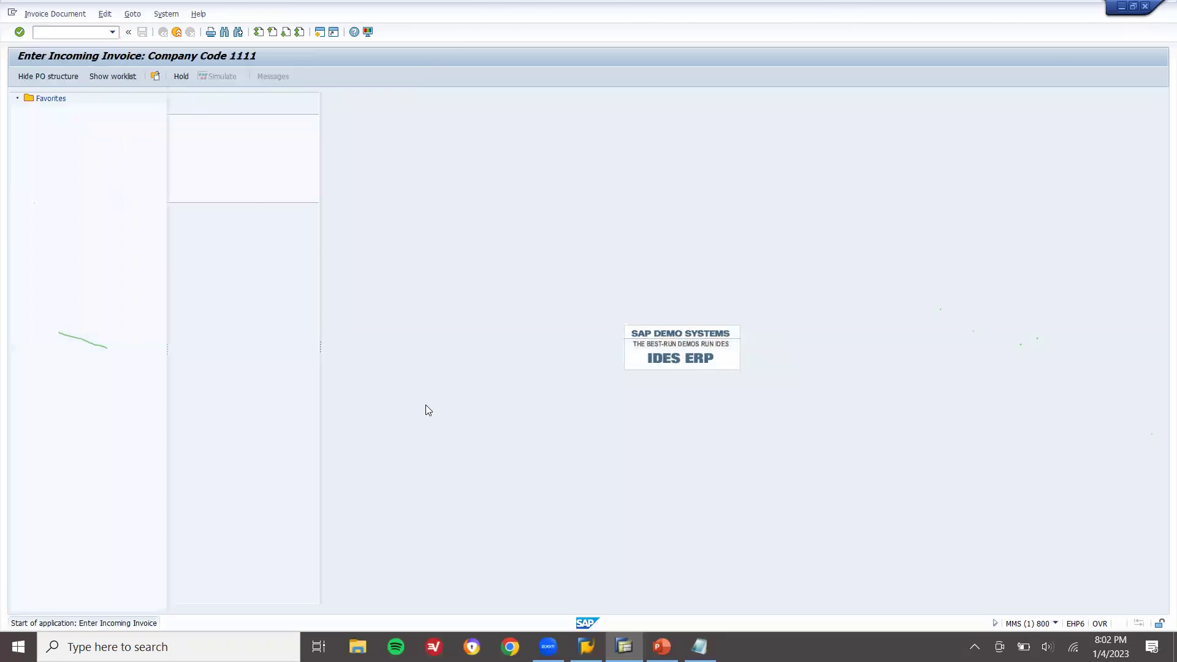
type("01.01.2023")
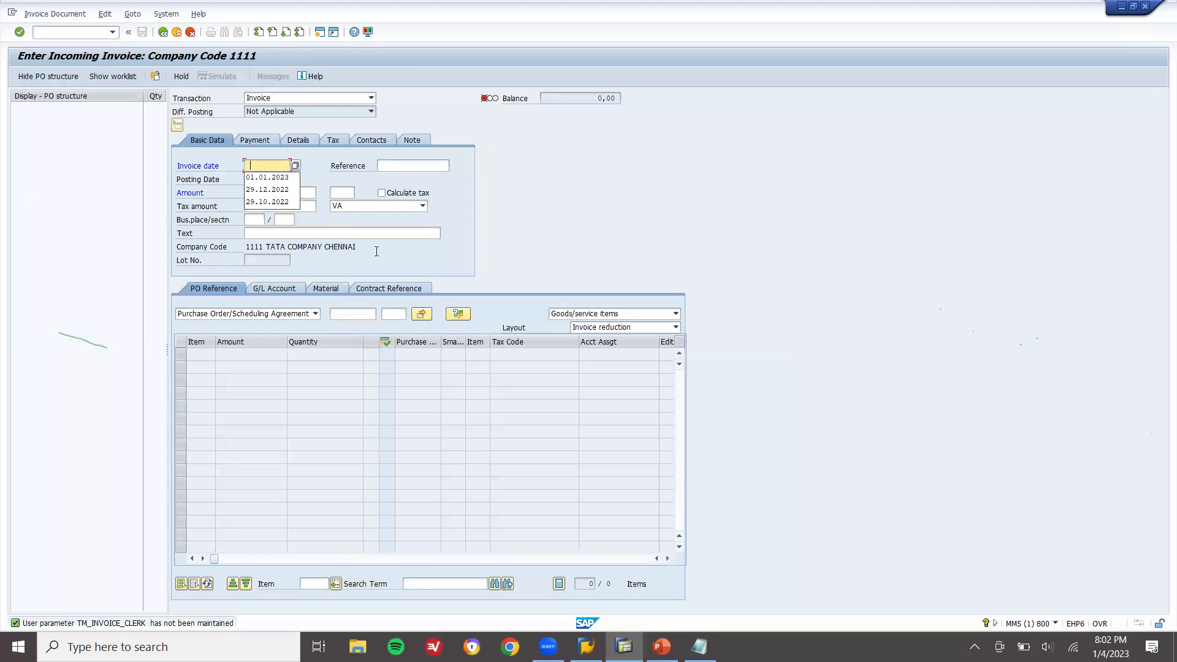
left_click(343, 312)
key("Return")
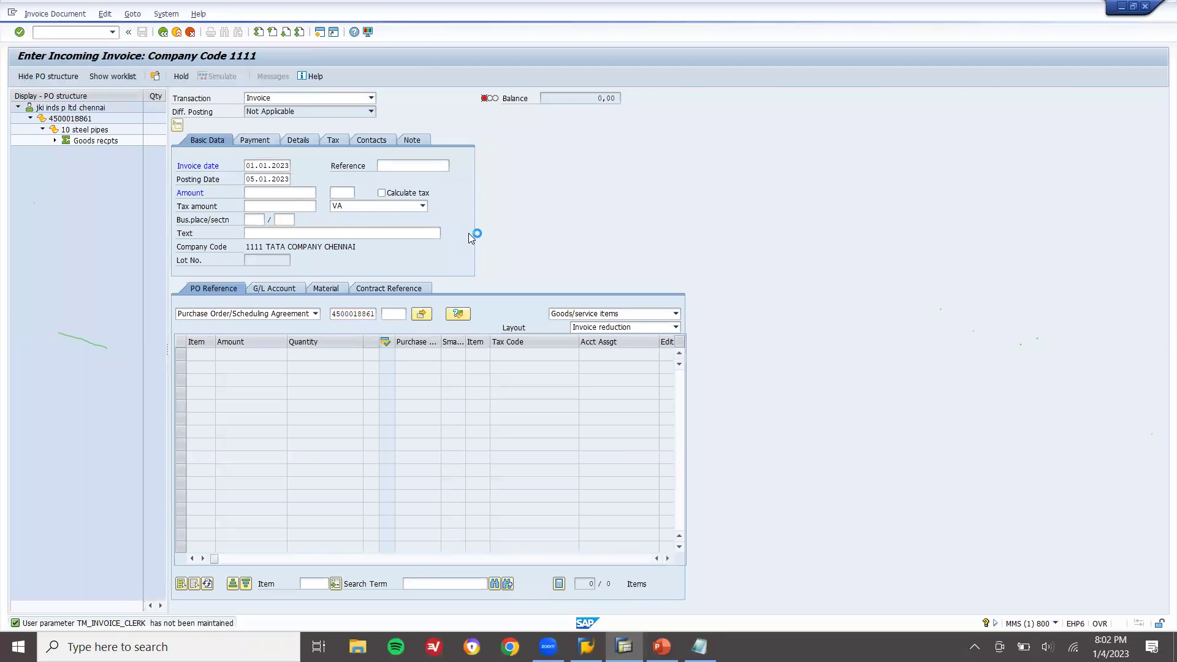
Step: Set the tax code to F1 (INPUT TAX STATE) in the invoice's basic data and on the steel pipes item
left_click(414, 210)
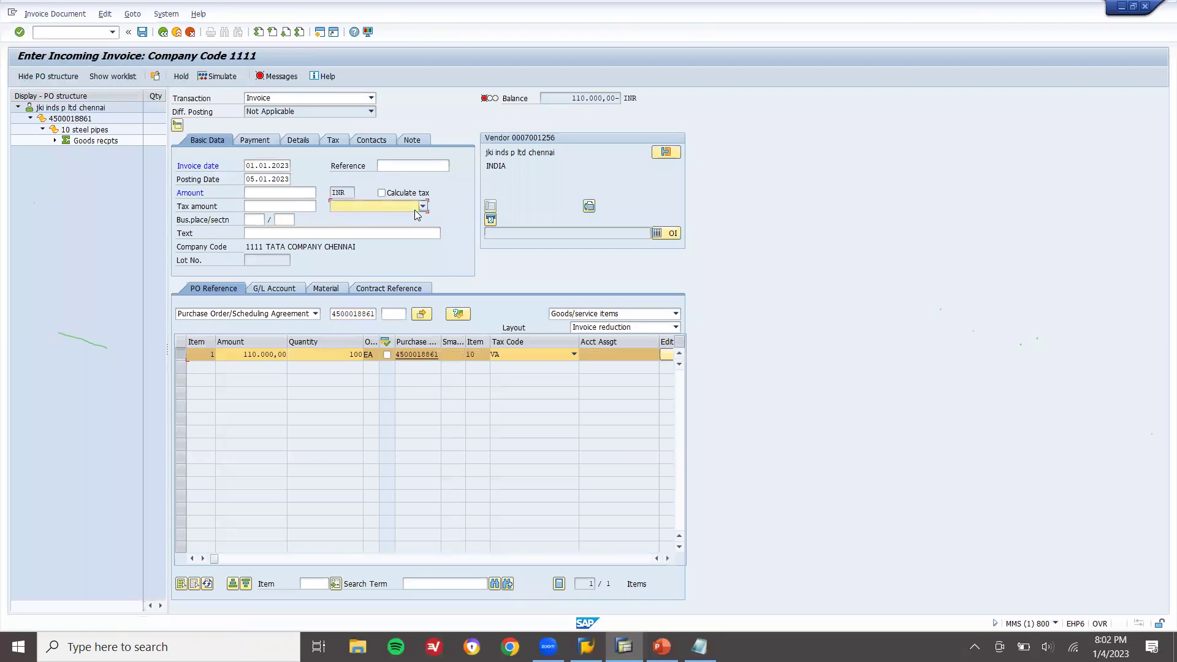
left_click(381, 215)
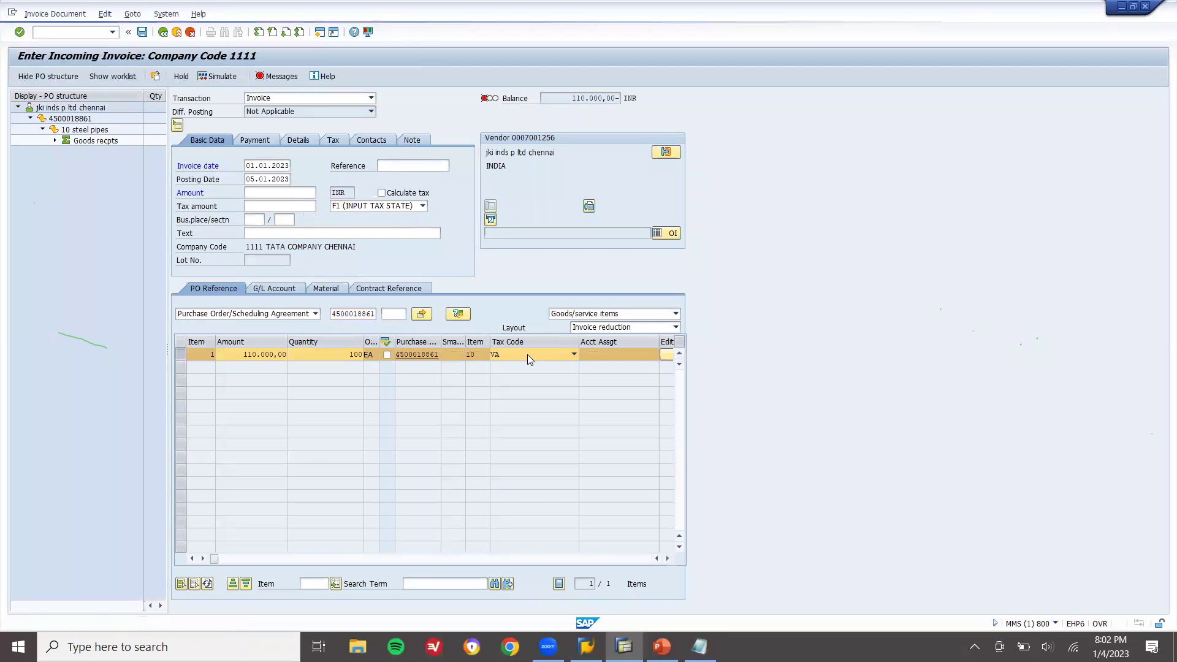
left_click(529, 355)
left_click(524, 369)
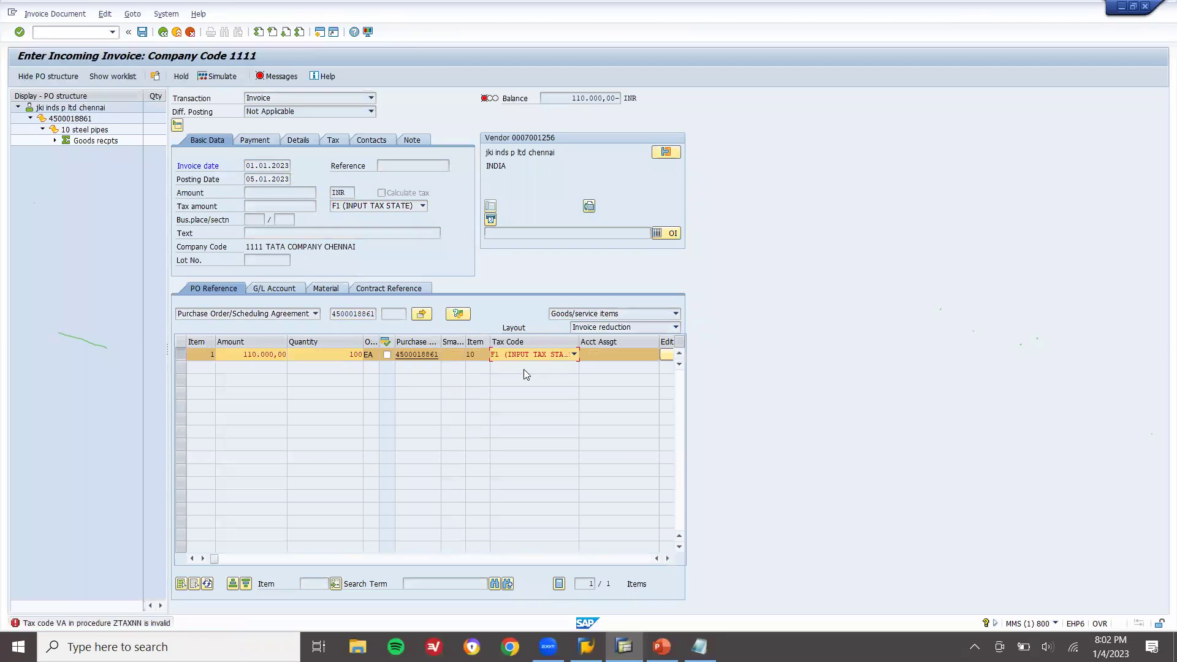
Step: Set the invoice's payment baseline date to 01.01.2023 and accept the entry
left_click(254, 140)
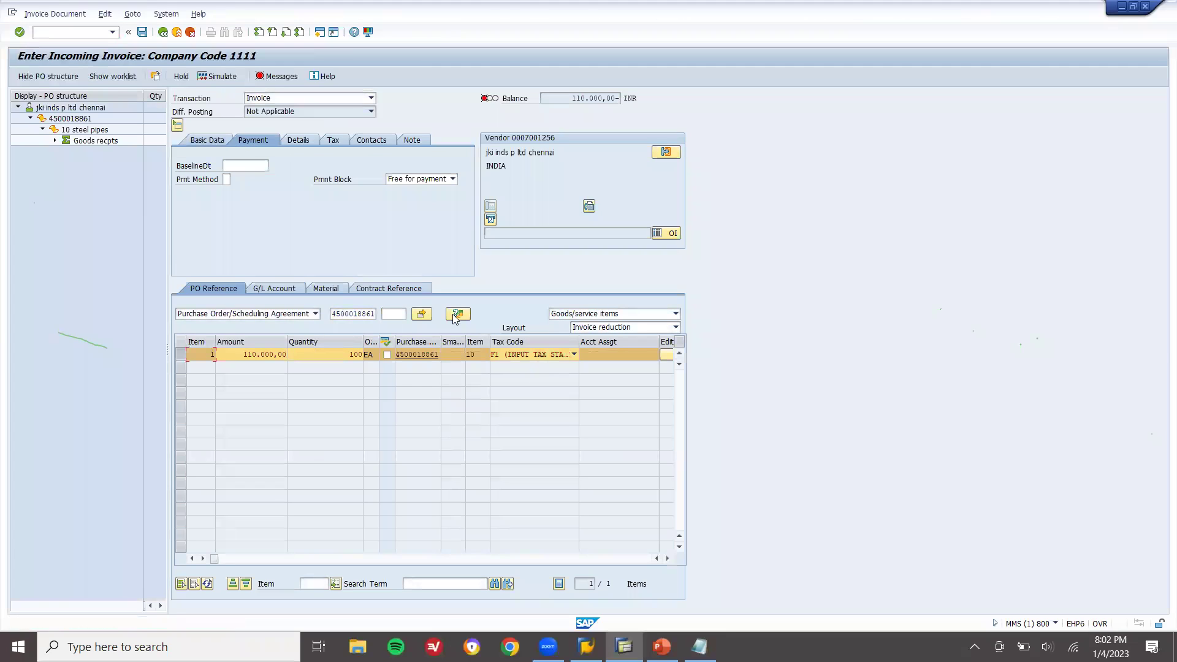
left_click(245, 167)
left_click(246, 174)
key("Return")
key("Return")
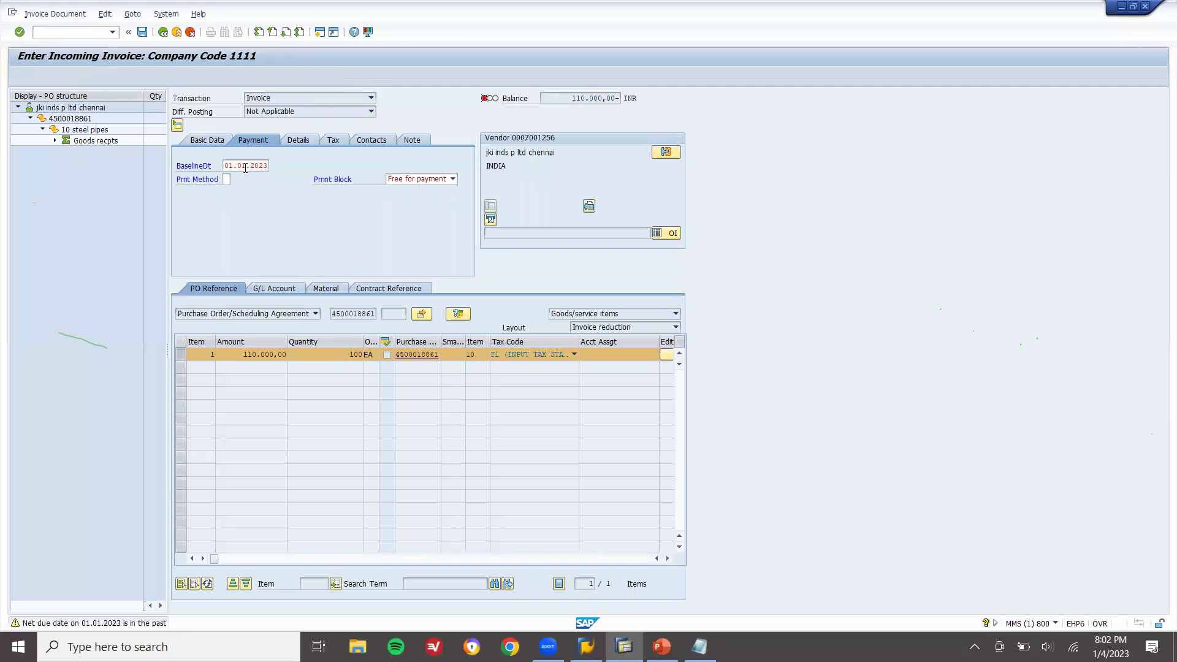
Step: Return to the invoice's basic data and turn on automatic tax calculation
left_click(218, 142)
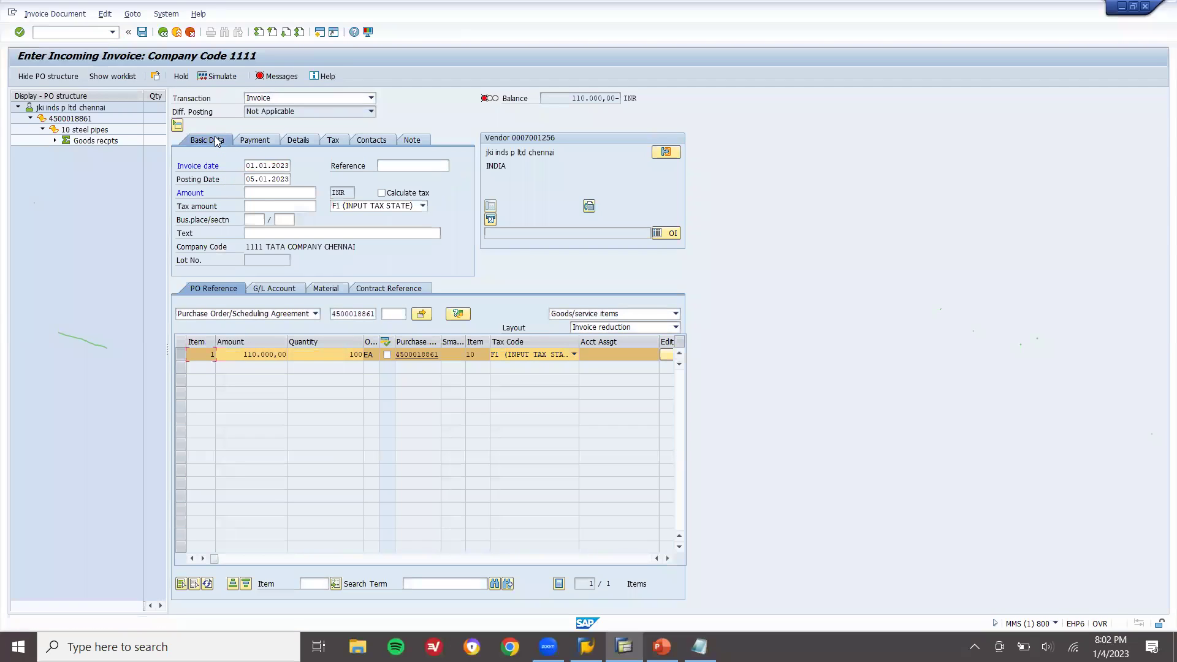
left_click(278, 192)
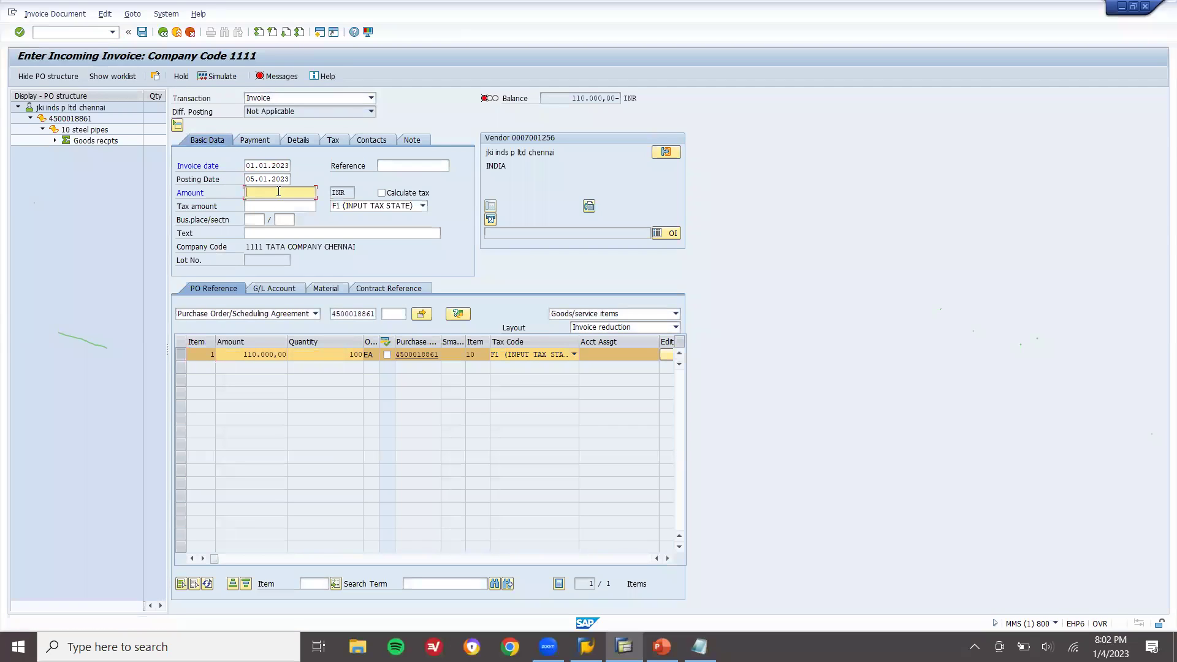
left_click(391, 198)
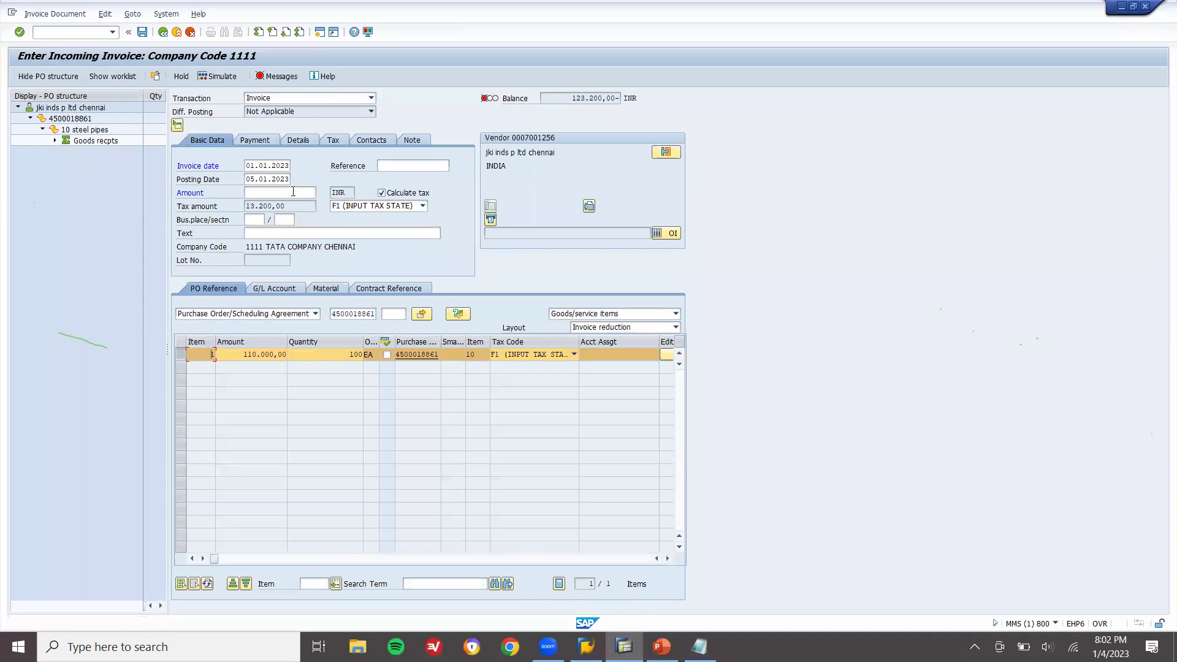
Step: Enter 123200 INR as the invoice amount, then post the invoice and exit the transaction
left_click(289, 193)
left_click(563, 98)
left_click(295, 194)
type("123200")
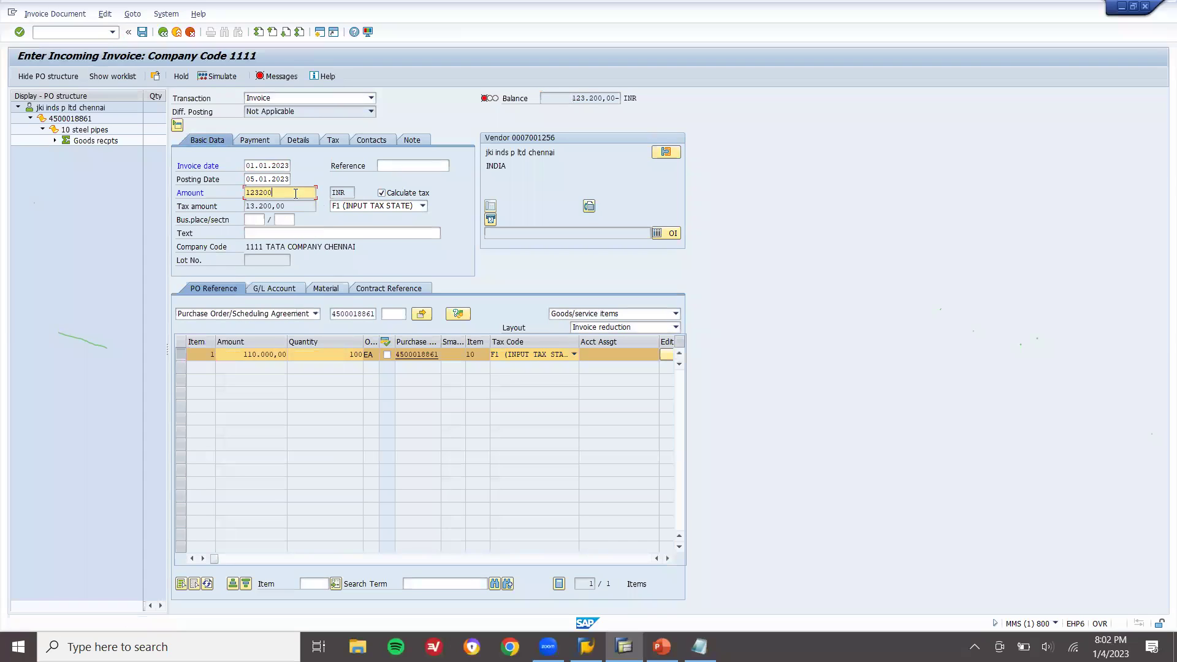
key("Return")
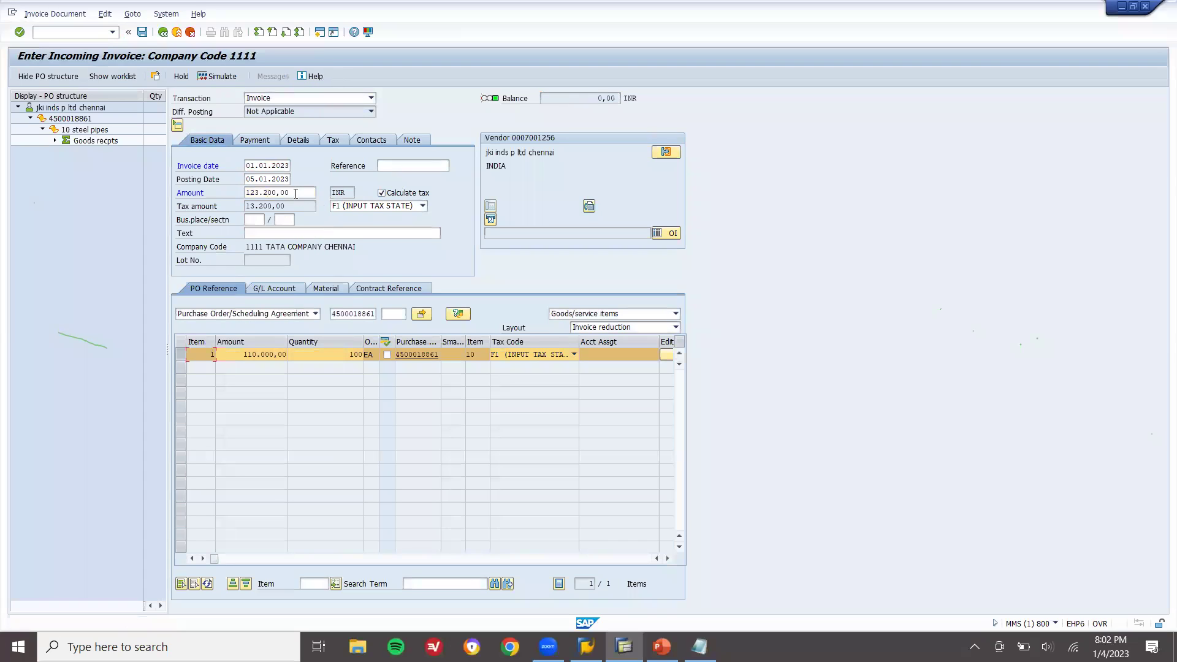
left_click(142, 32)
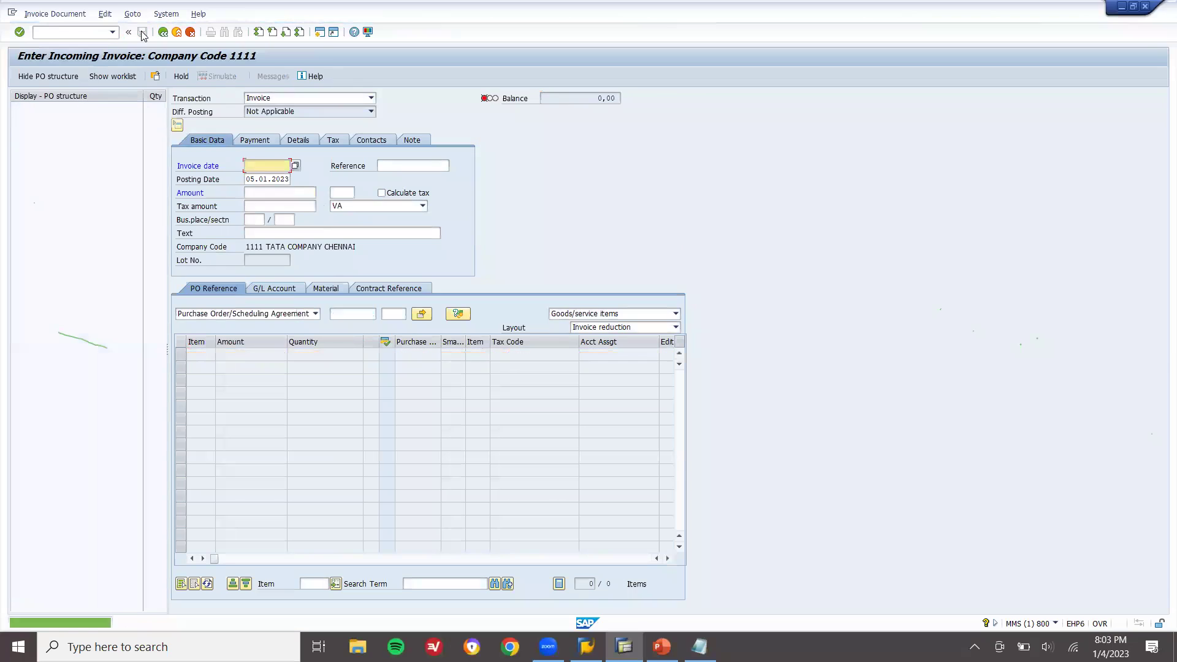
left_click(177, 32)
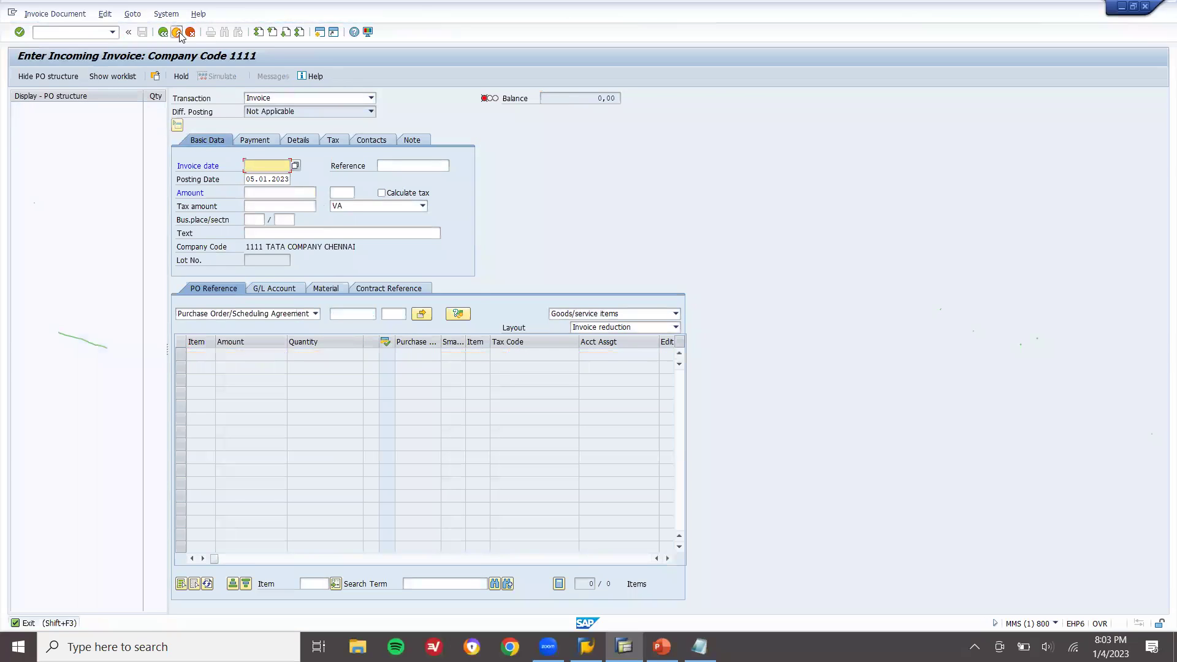